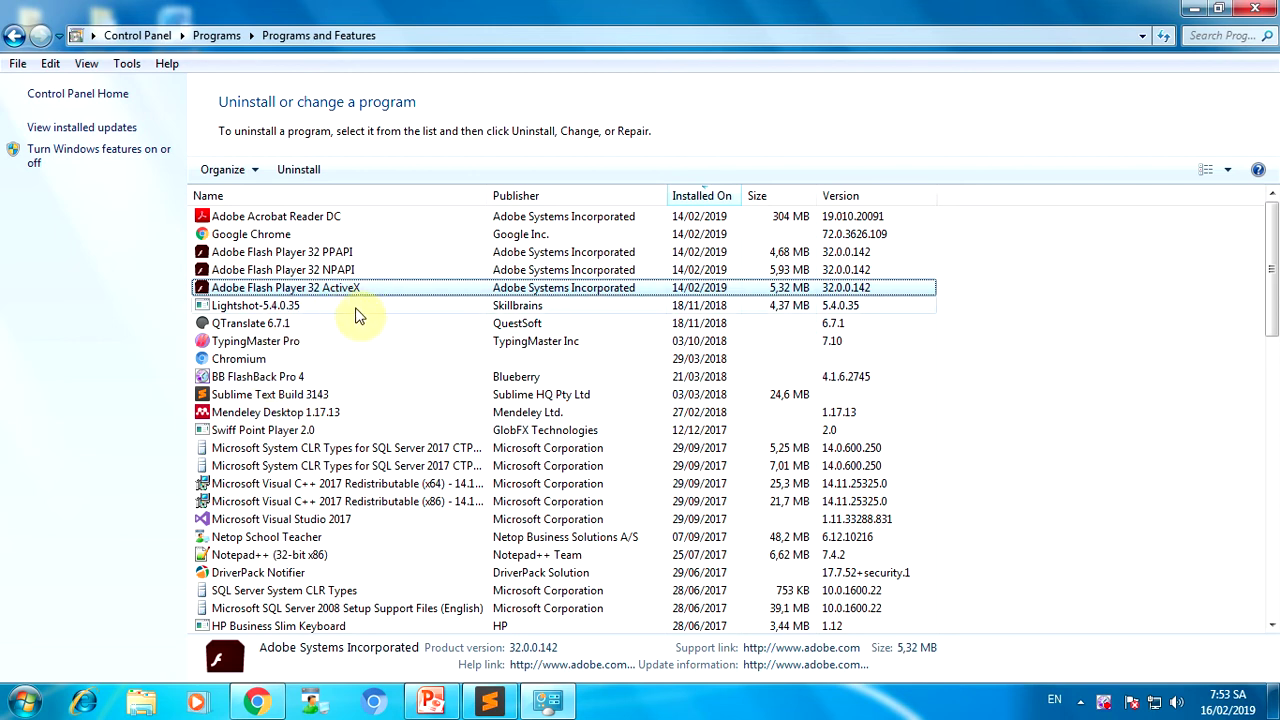
Step: Close the Programs and Features window, switch to Chrome and open a new tab
double_click(330, 288)
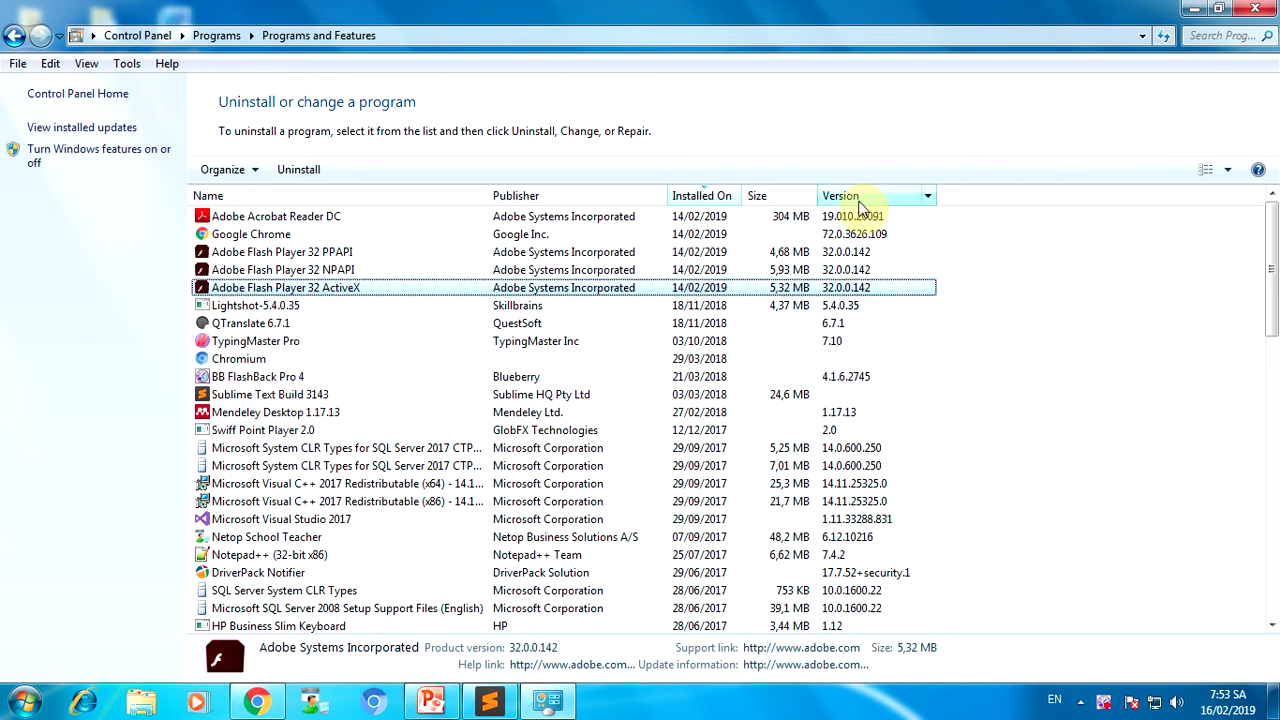
click(1255, 8)
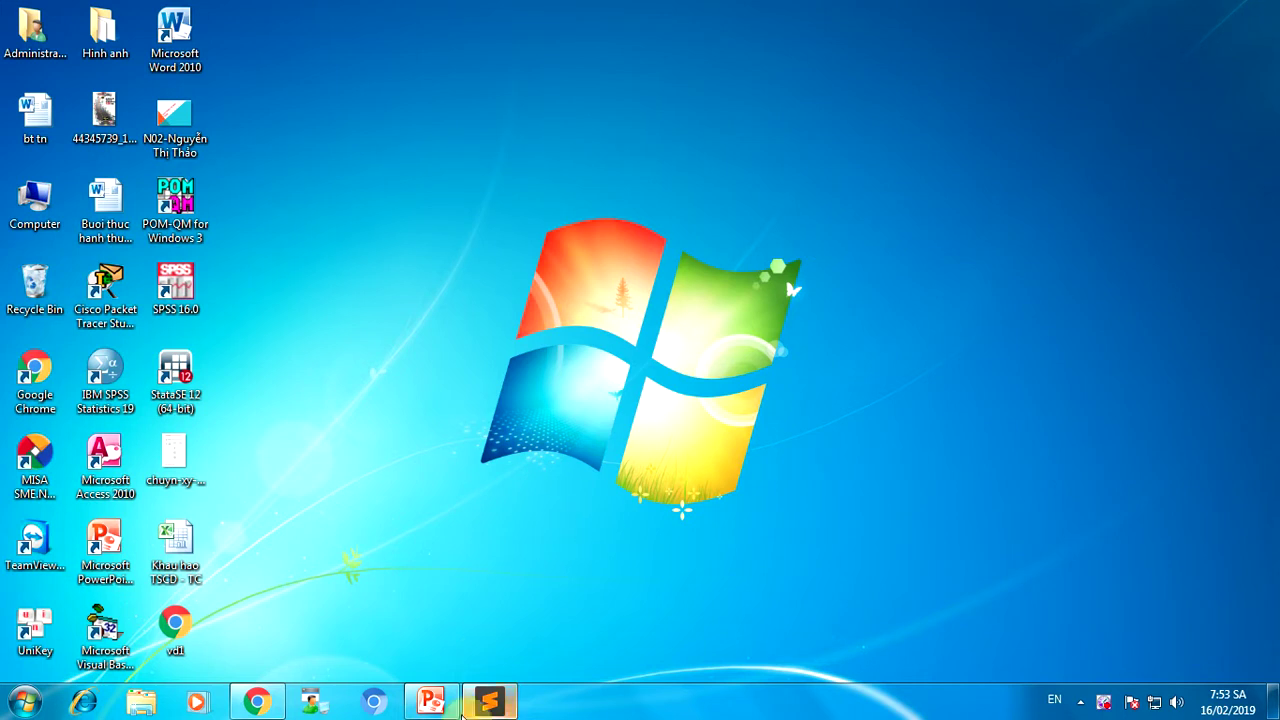
click(257, 702)
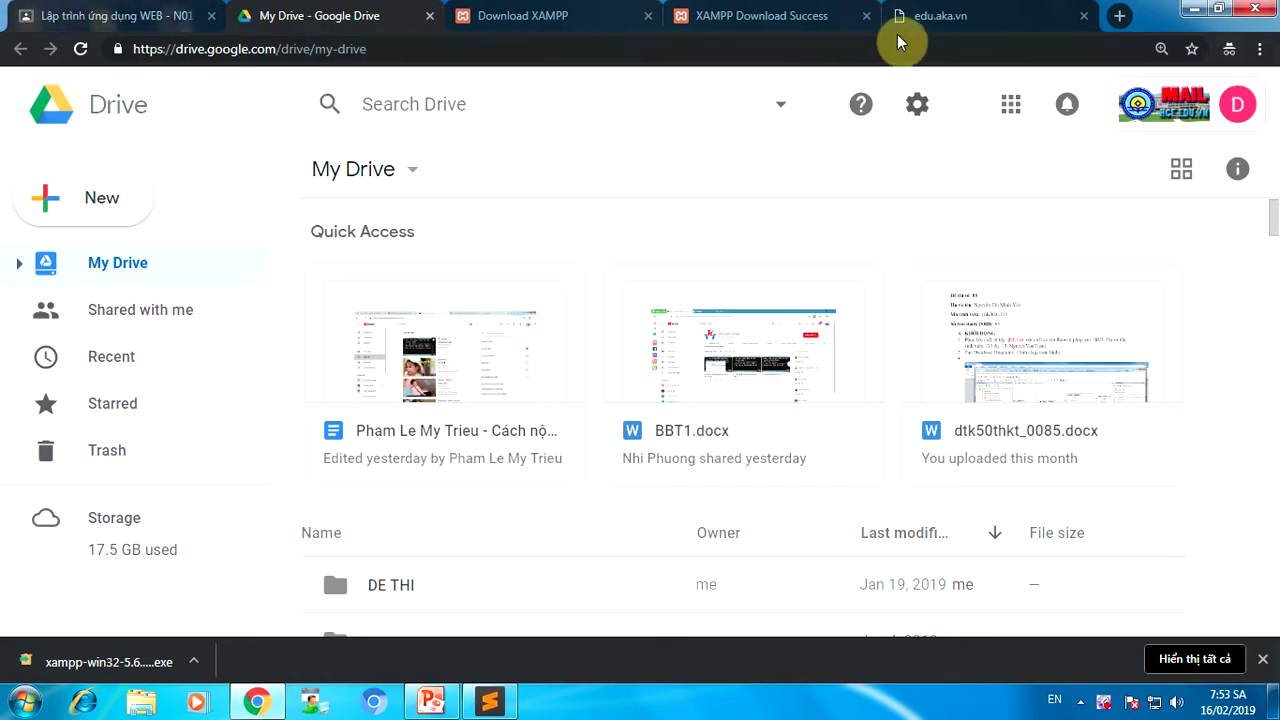
click(1120, 16)
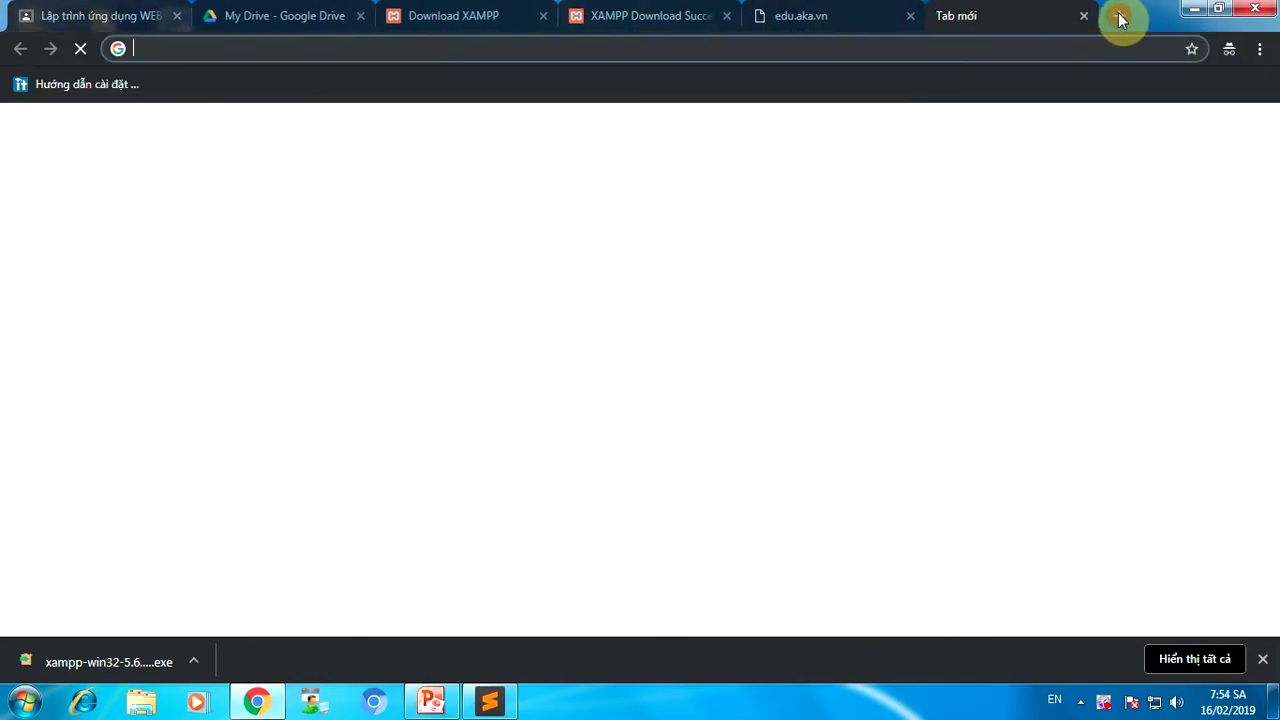
Step: Go to google.com, search for "xampp" and open the Apache Friends website from the results
text(google.com)
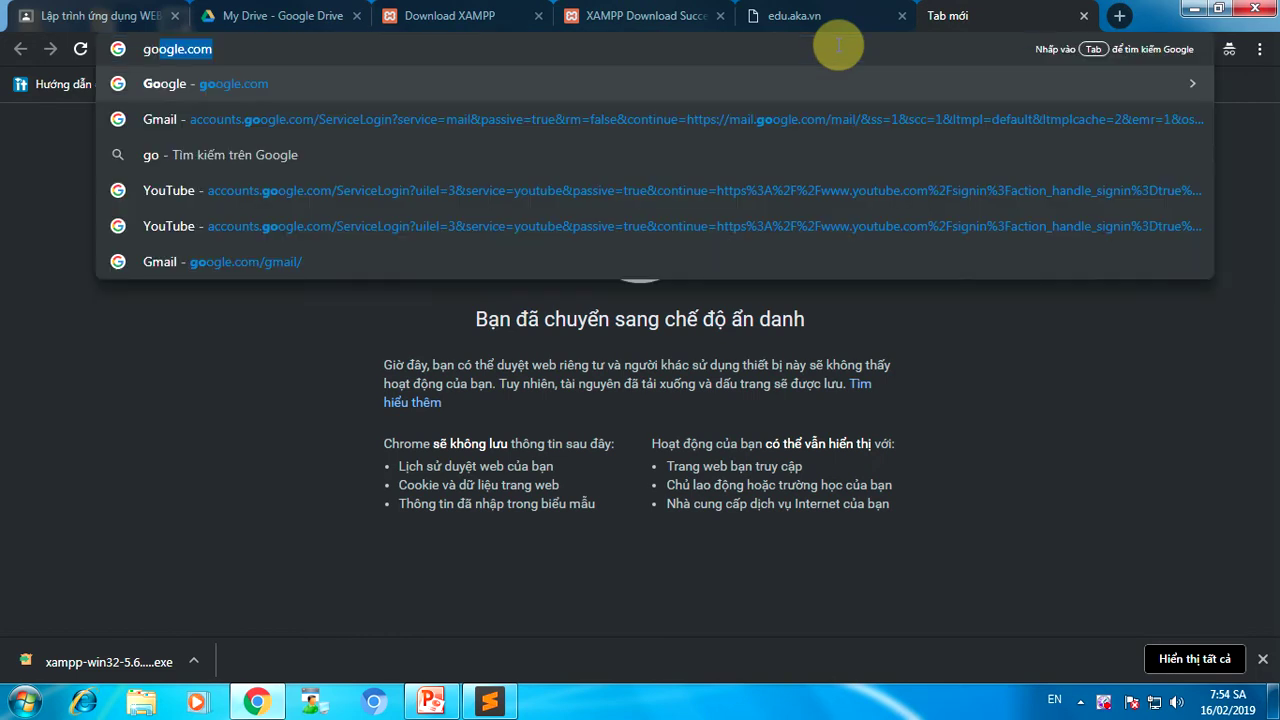
key(Return)
text(xampp)
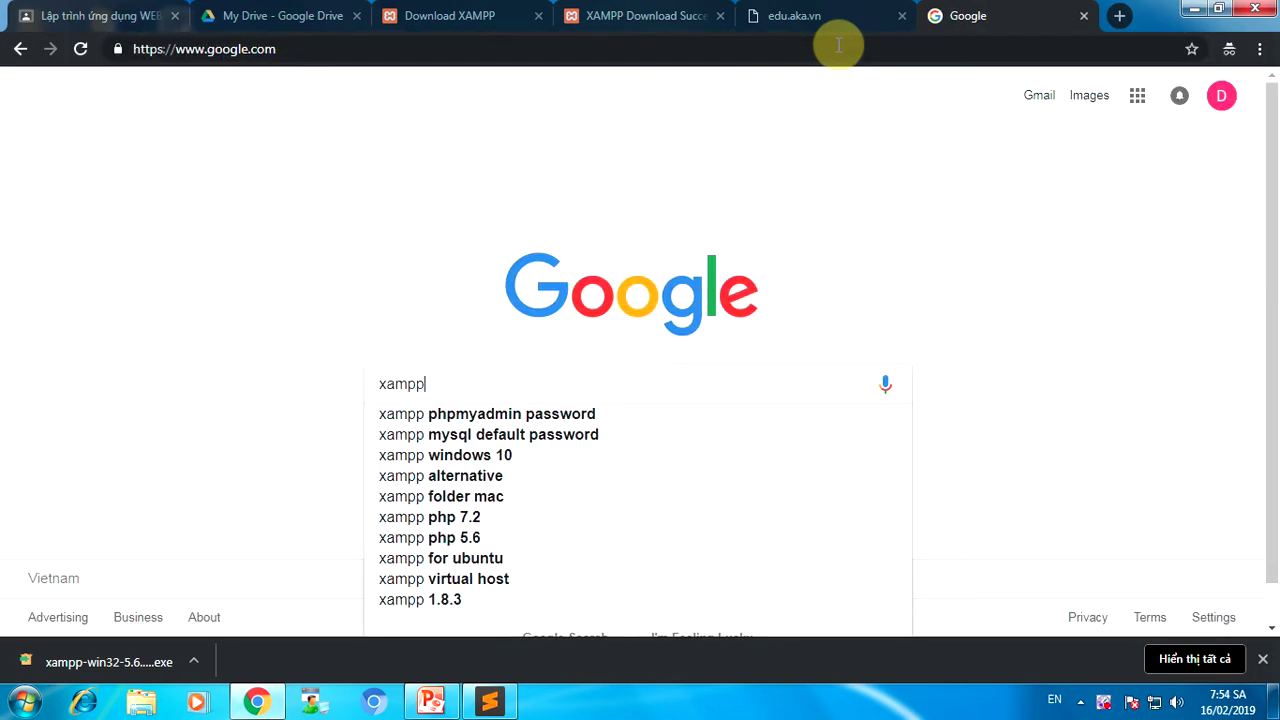
key(Return)
click(299, 241)
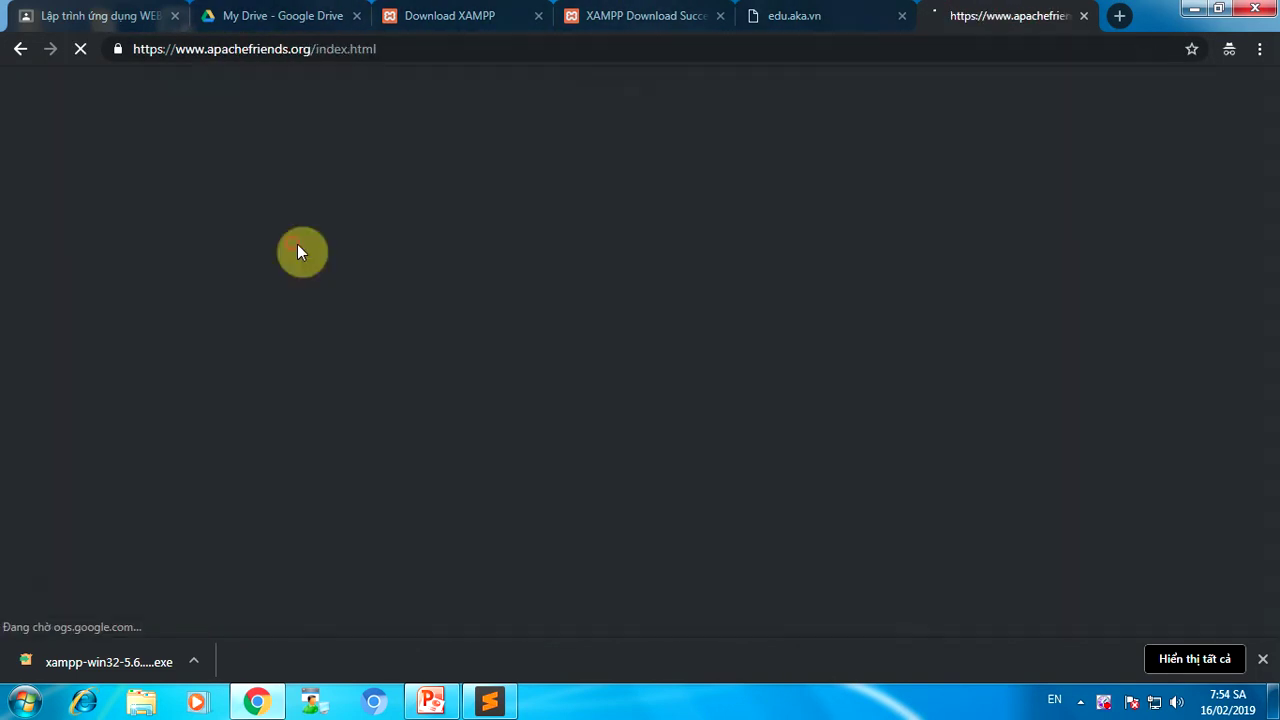
Step: Start the 32-bit download of XAMPP 5.6.40 for Windows from the site's Download page and cancel it
click(432, 97)
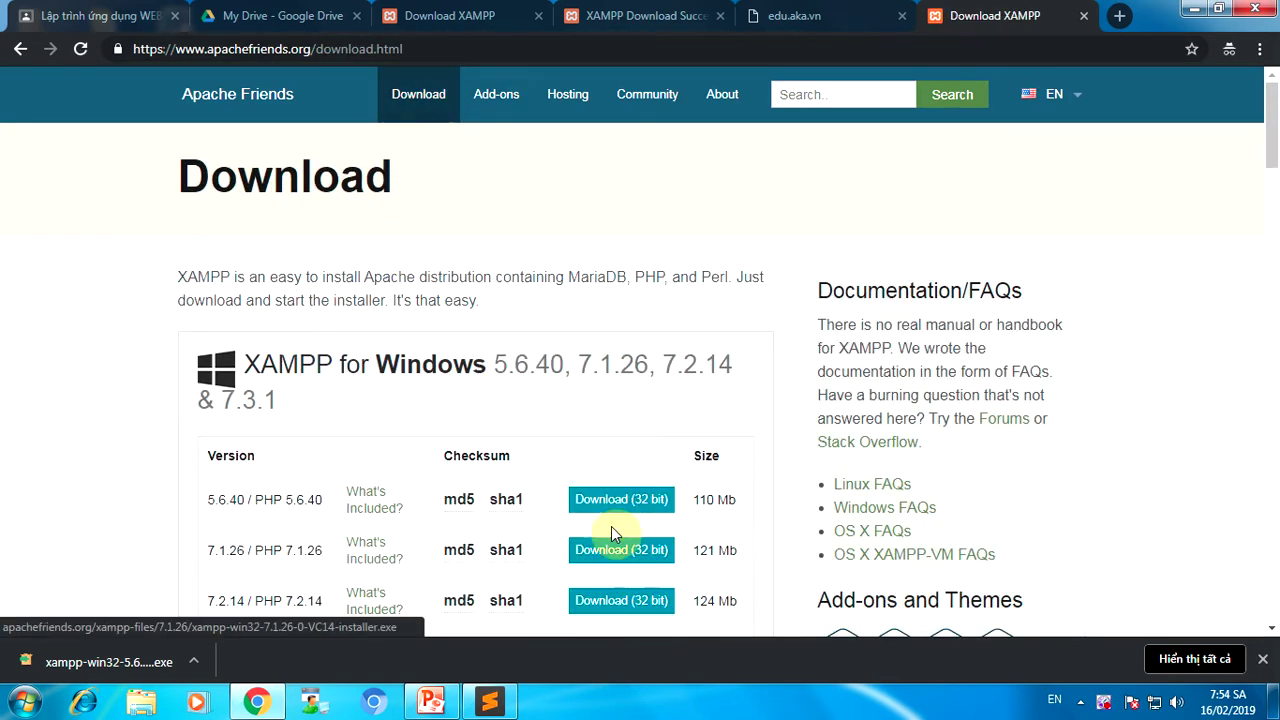
click(640, 496)
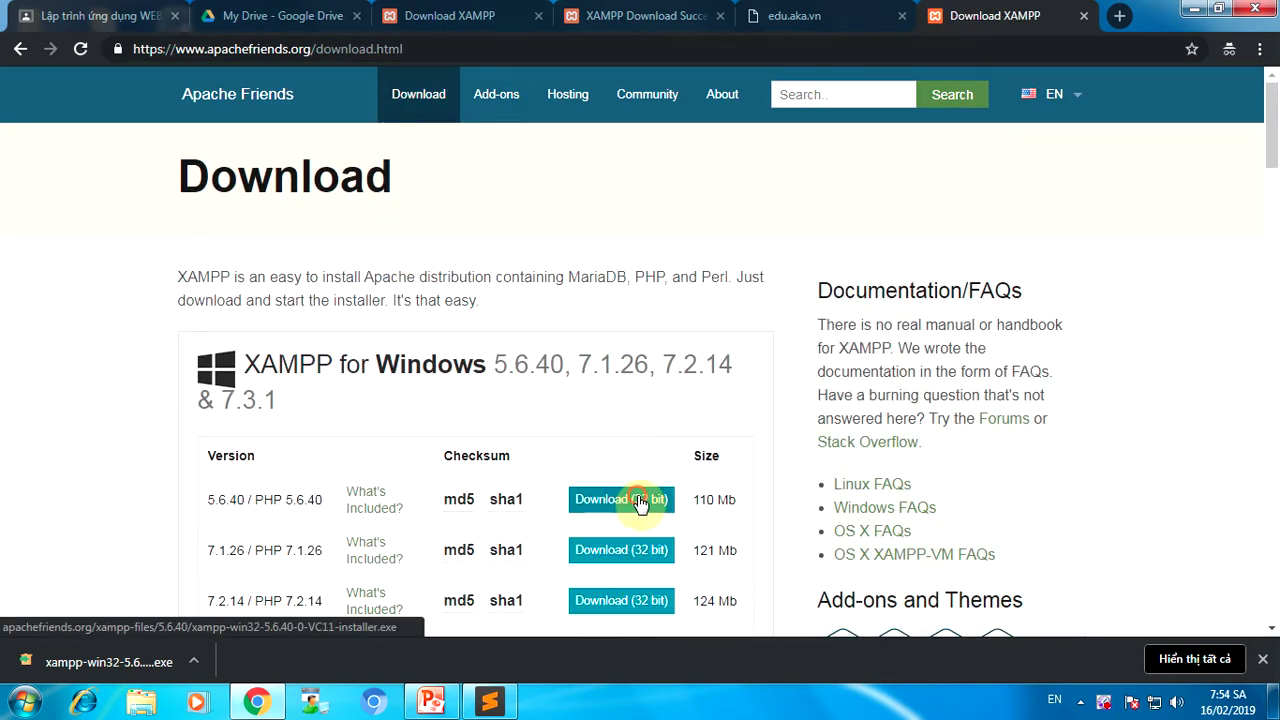
click(193, 657)
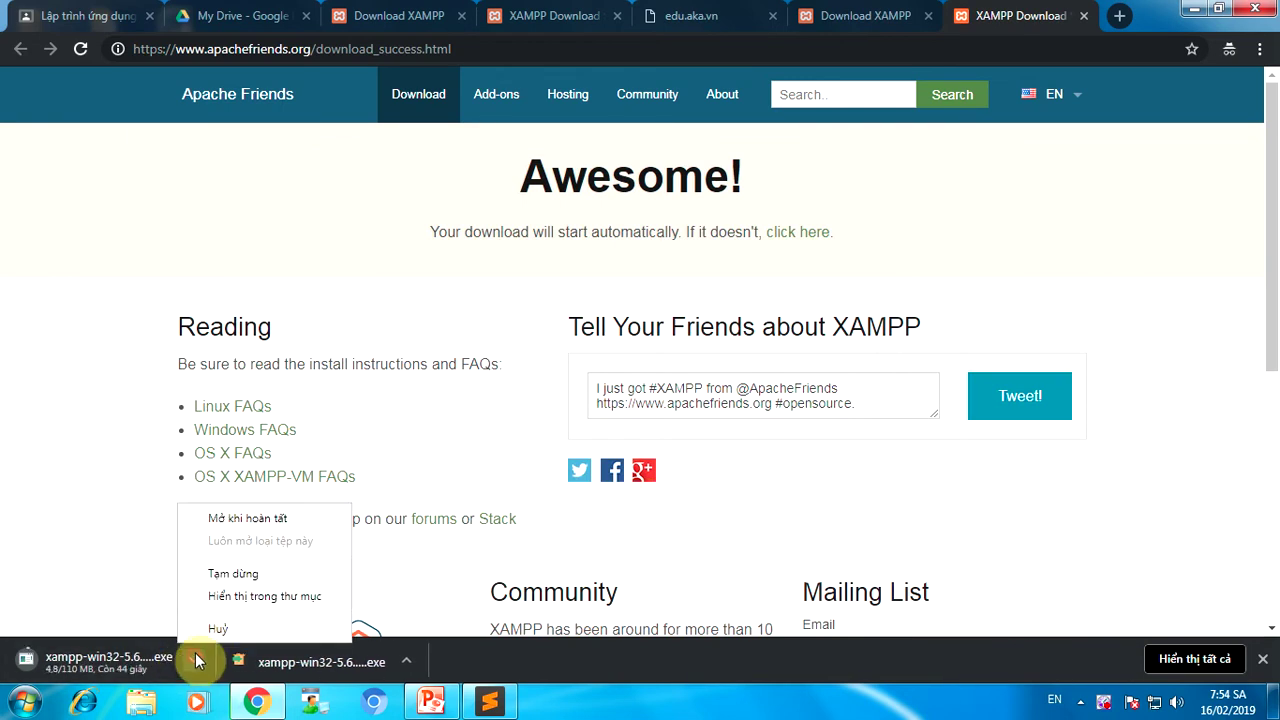
click(222, 626)
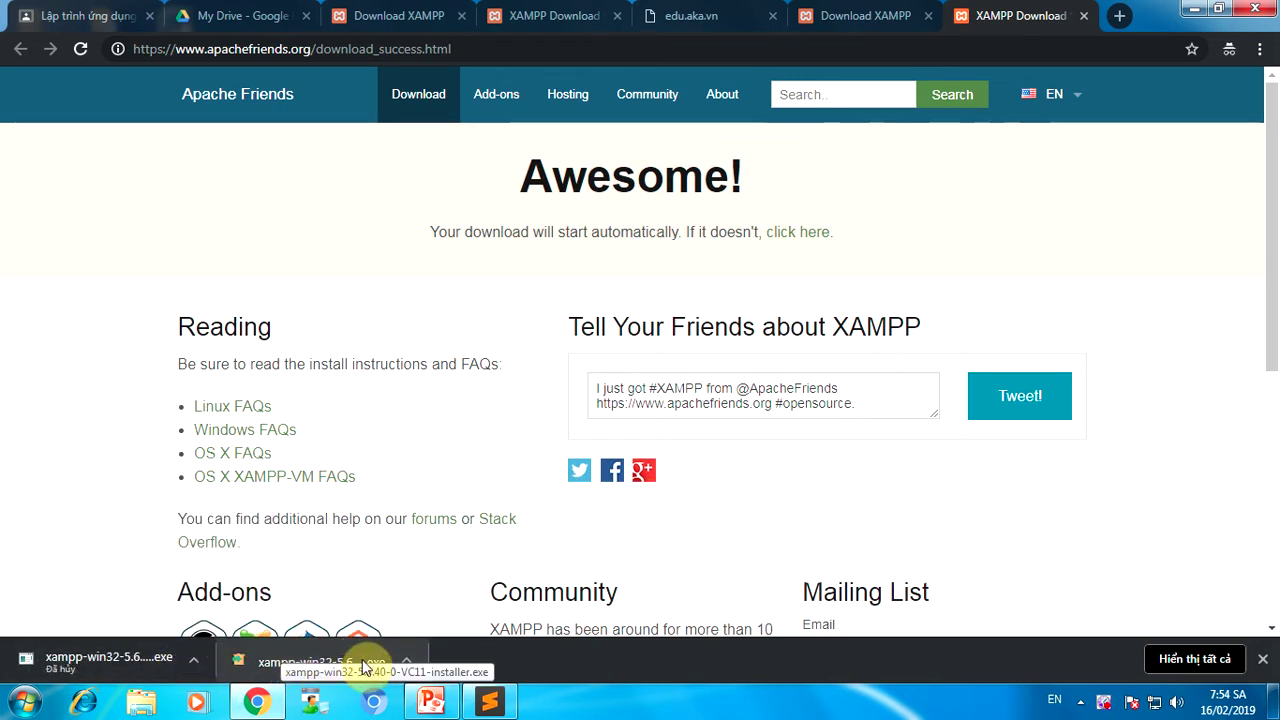
Step: Show the previously downloaded xampp-win32-5.6.40-0-VC11-installer in its folder and run it, accepting the security warning
click(413, 664)
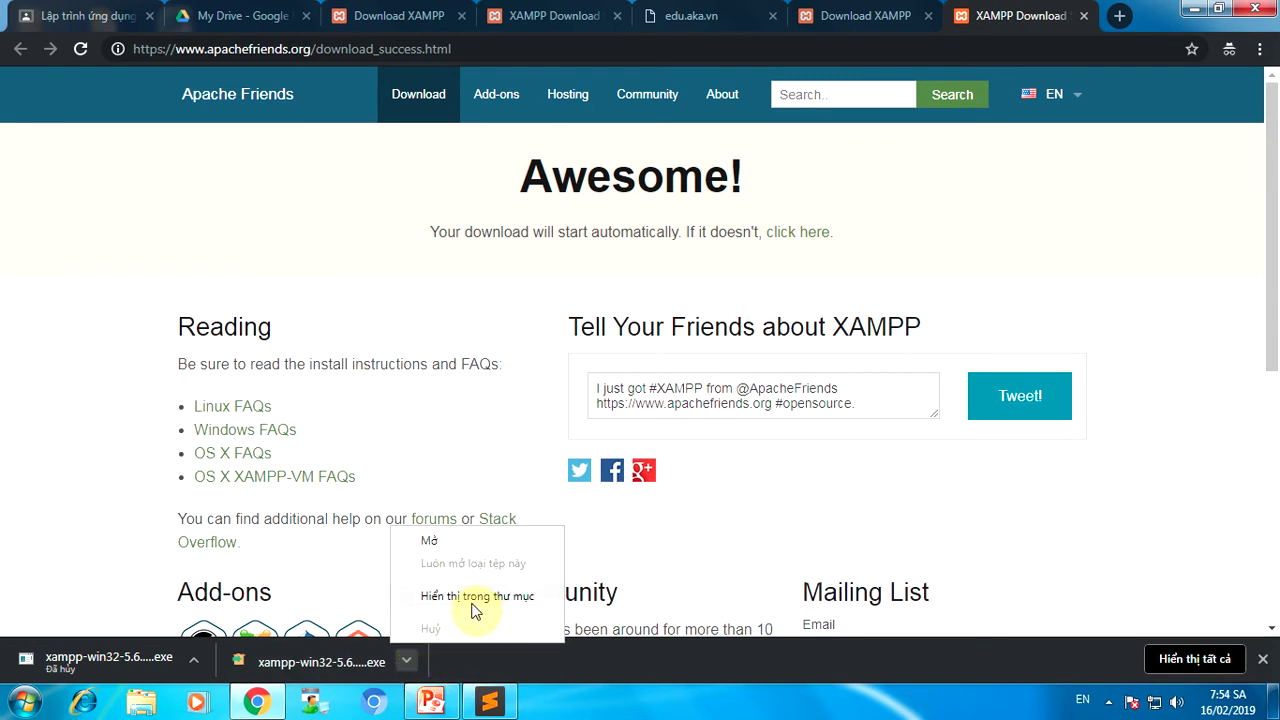
click(477, 598)
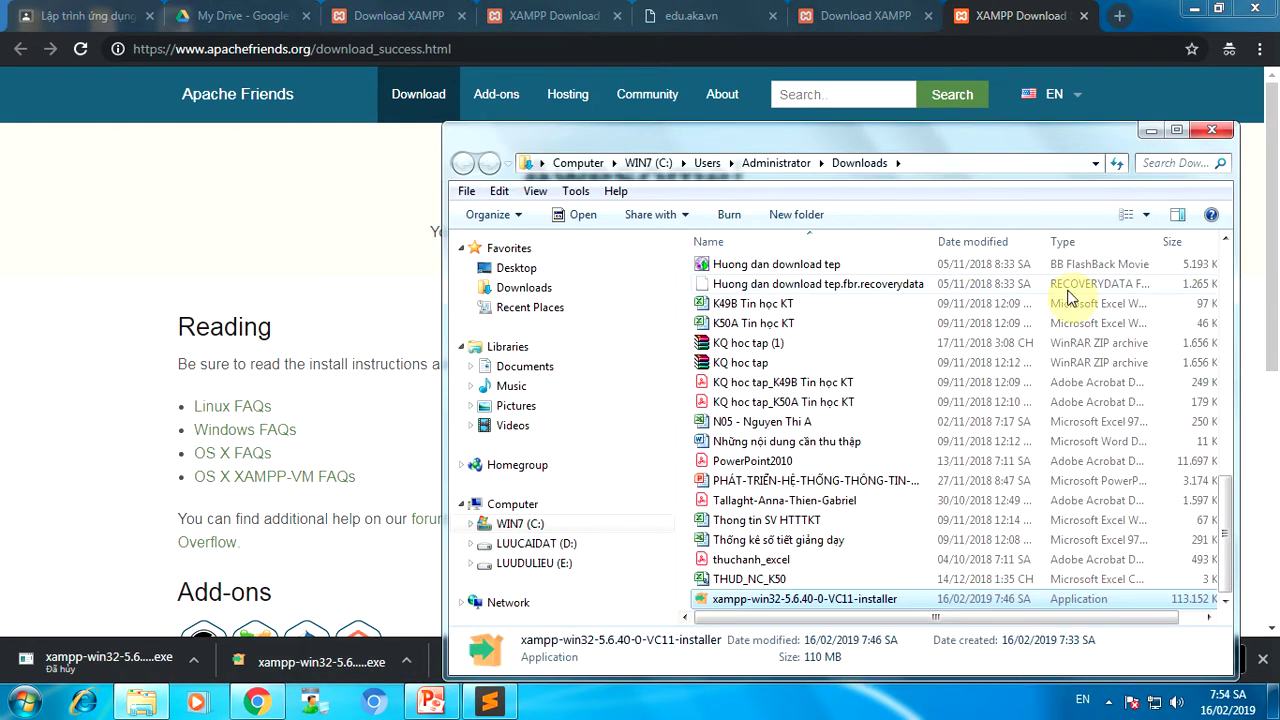
double_click(773, 600)
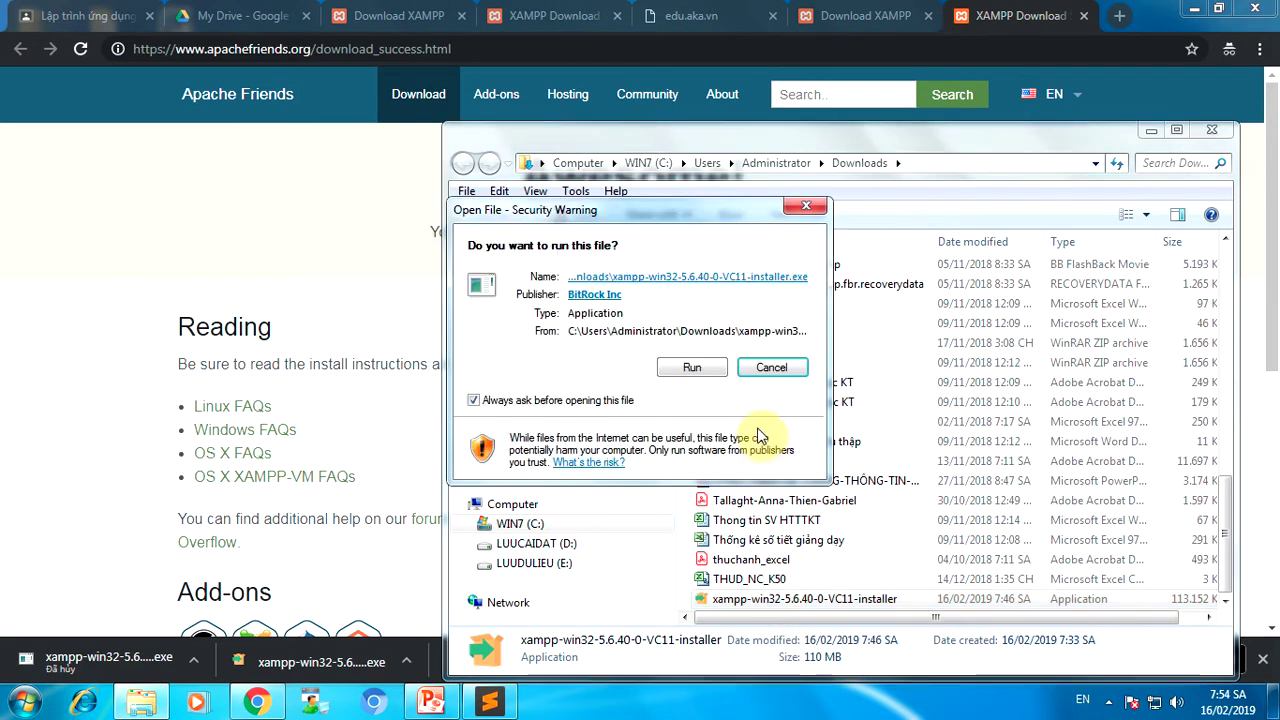
click(695, 368)
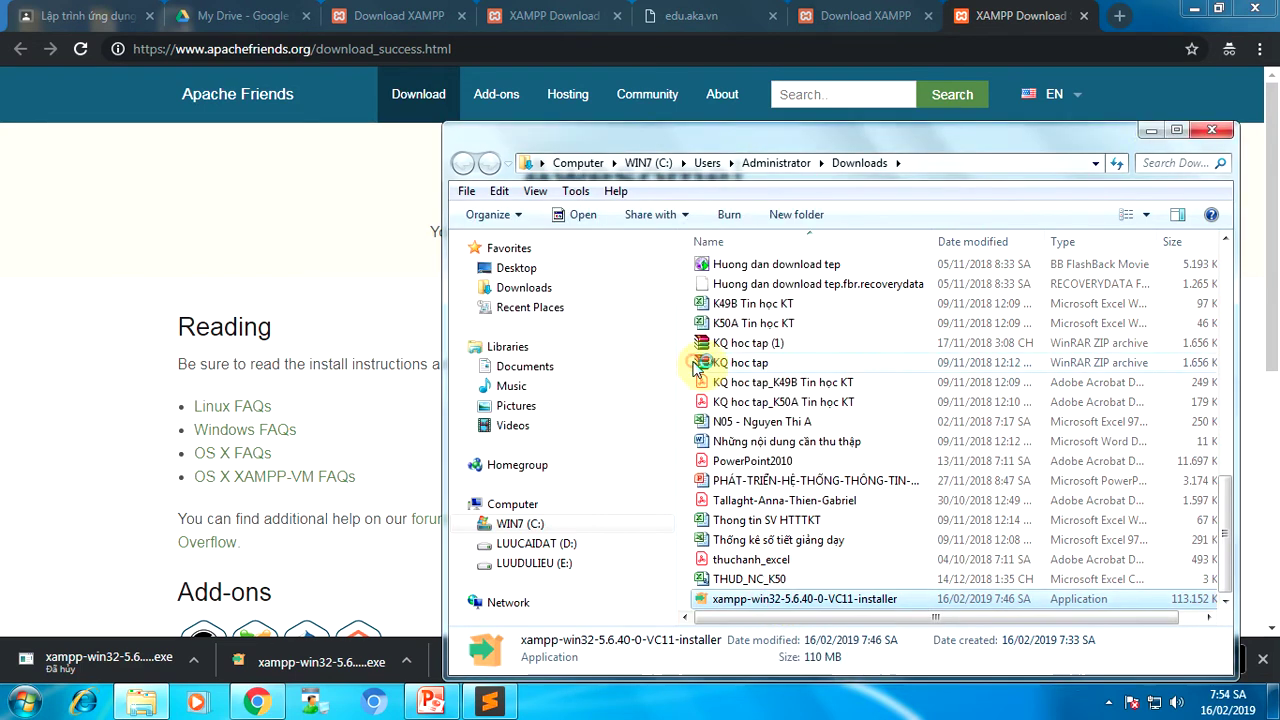
Step: Minimize the Downloads folder and the browser window to clear the desktop for the XAMPP setup wizard
click(1151, 130)
right_click(1135, 12)
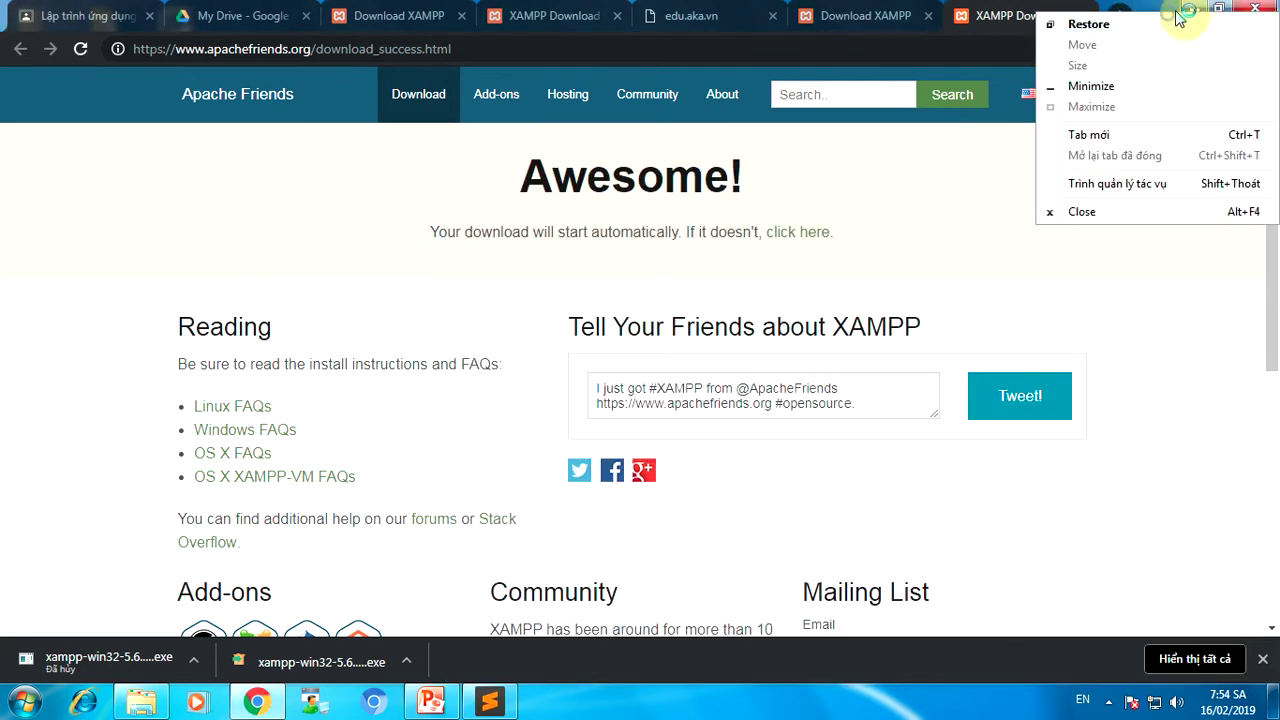
click(1090, 22)
click(496, 38)
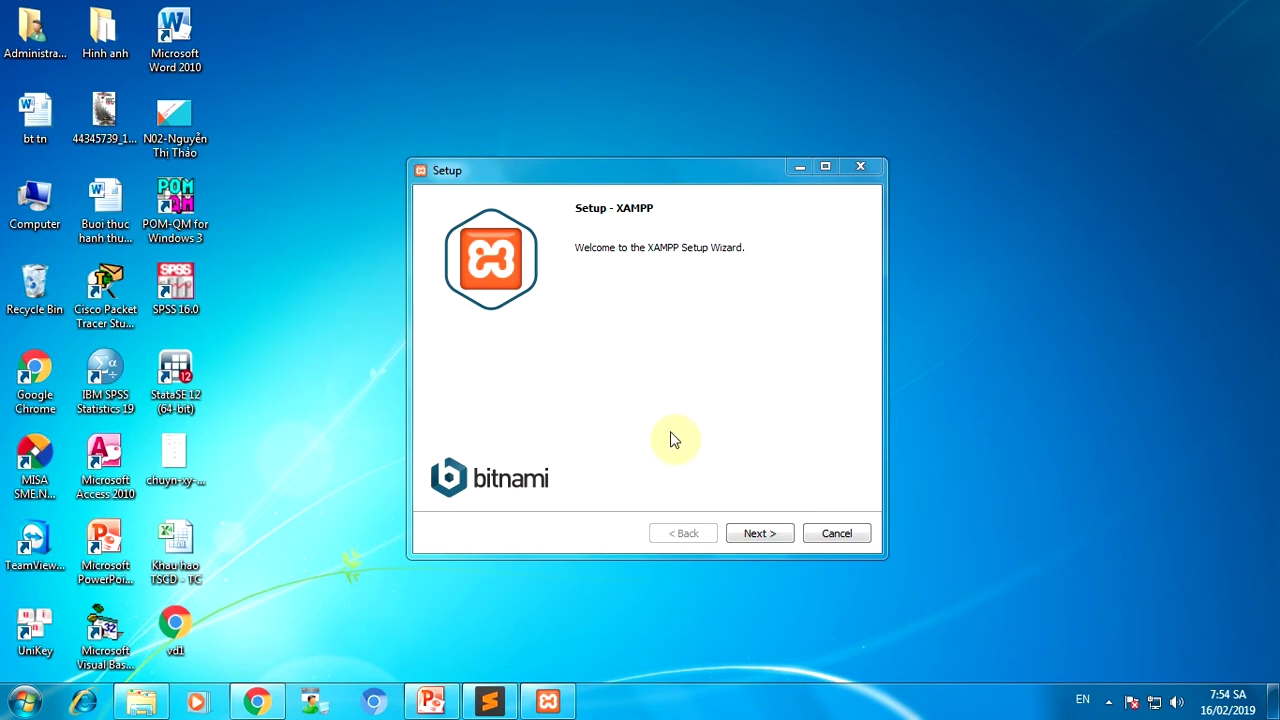
Step: Keep all preselected components and accept C:\xampp as the installation folder in the XAMPP setup wizard
click(766, 534)
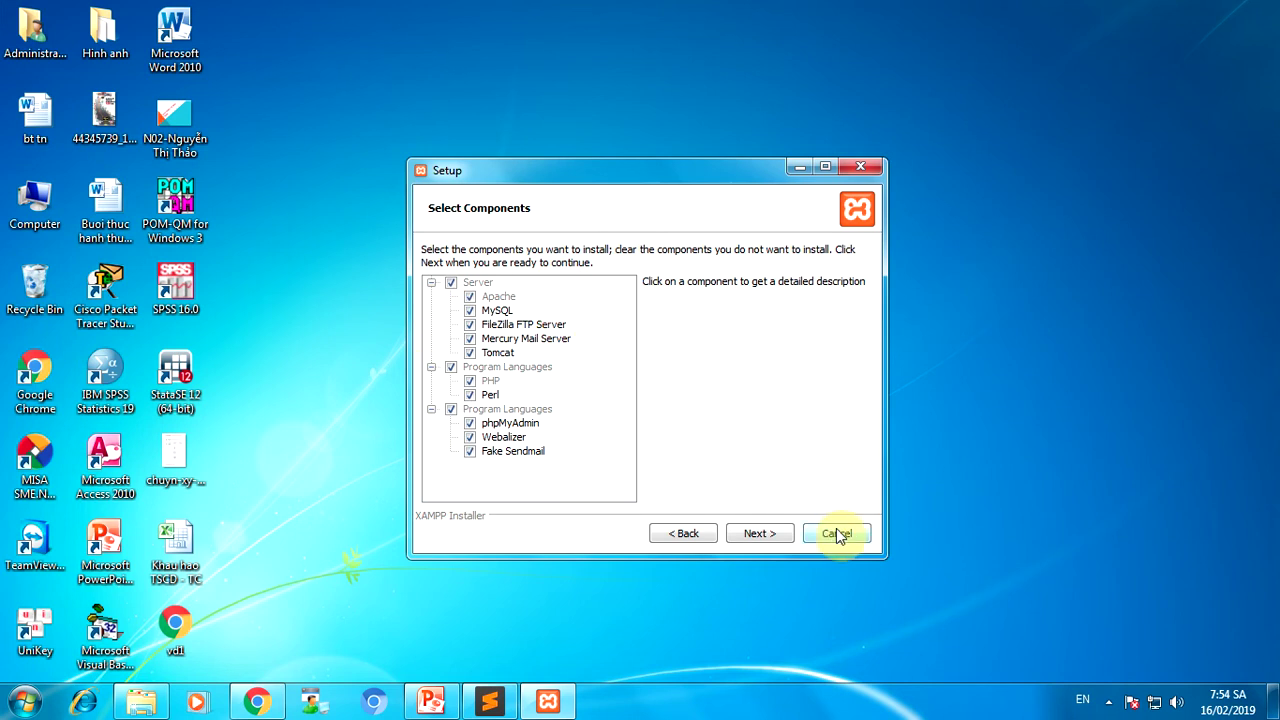
click(771, 540)
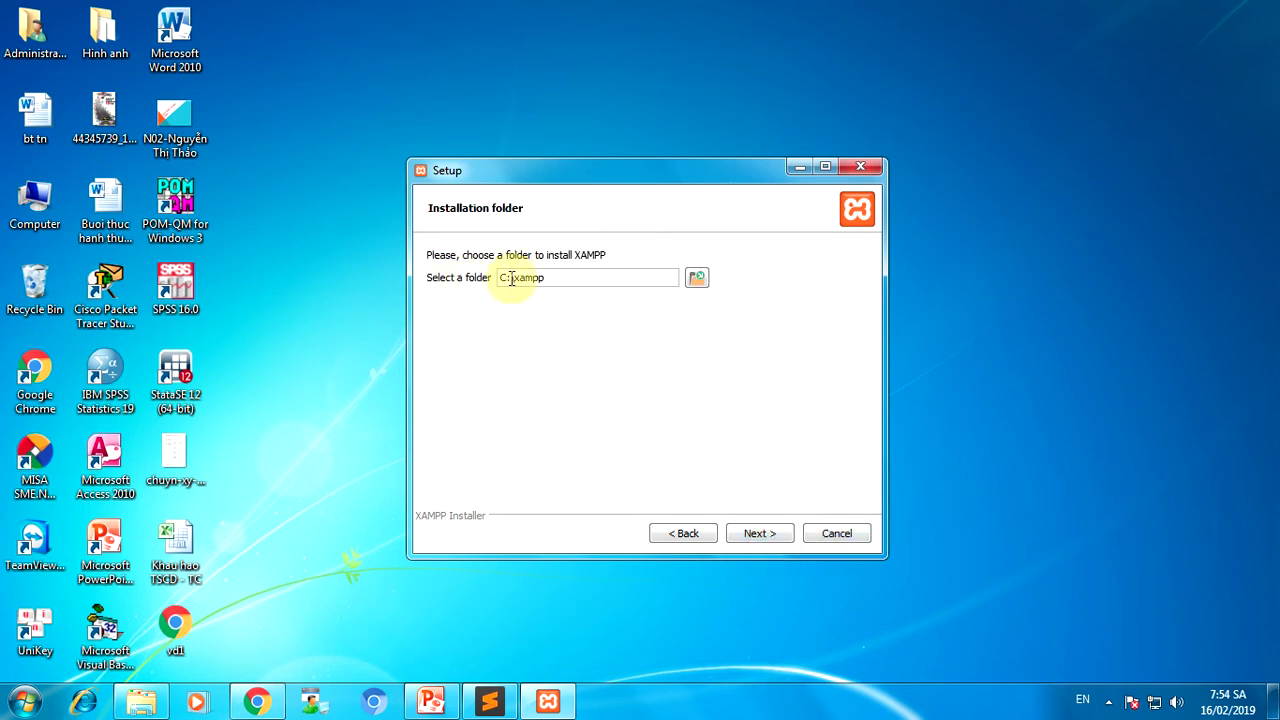
drag(552, 278, 492, 277)
click(516, 281)
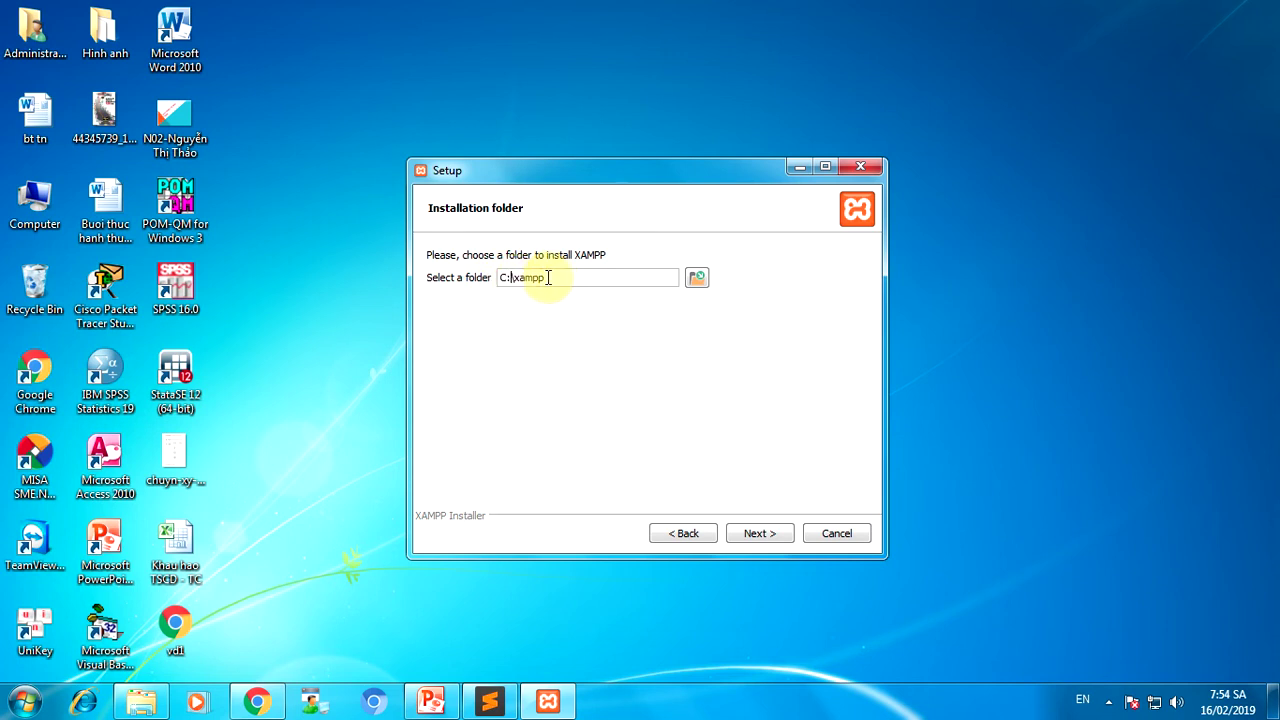
click(757, 536)
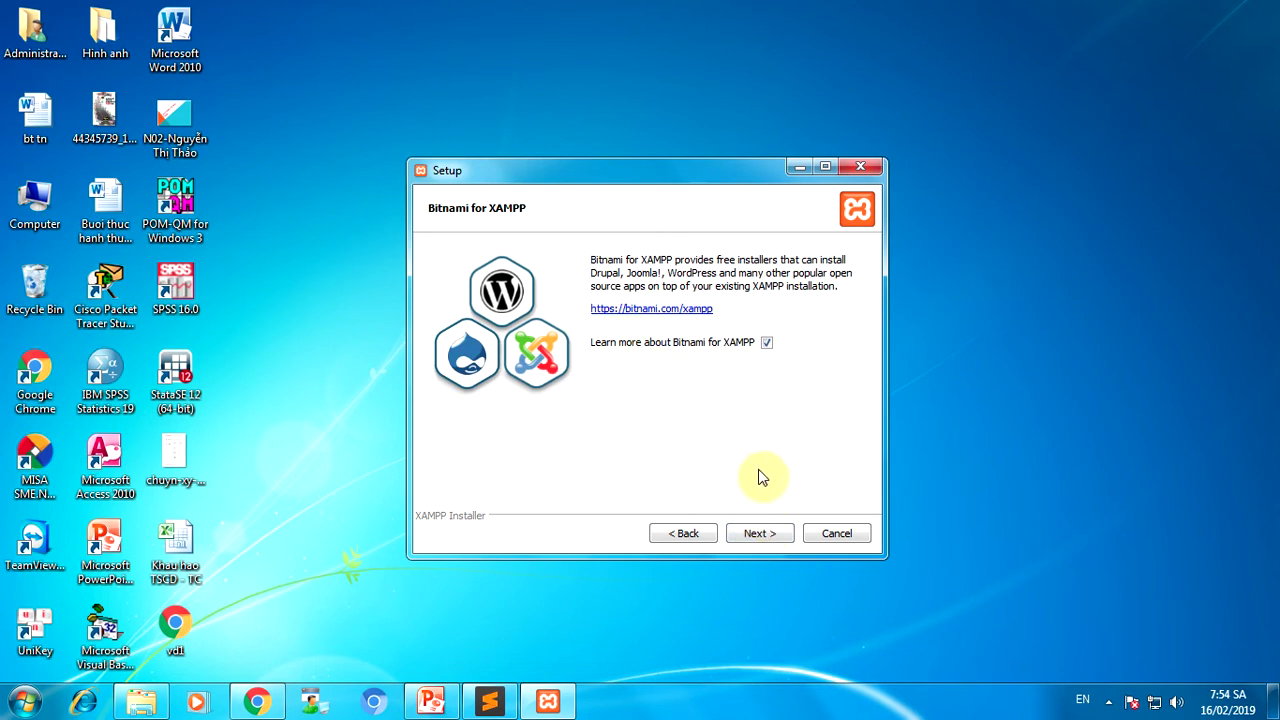
Step: Turn off the option to learn more about Bitnami for XAMPP and start the installation
click(766, 343)
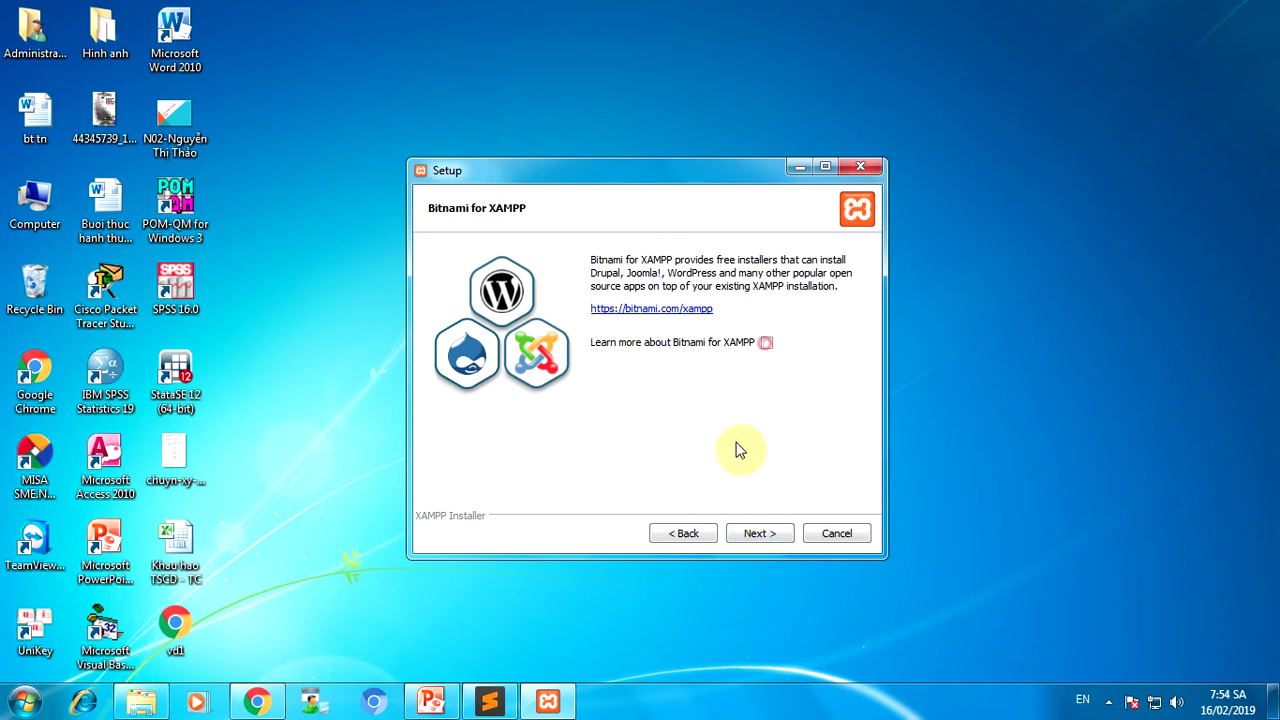
click(759, 532)
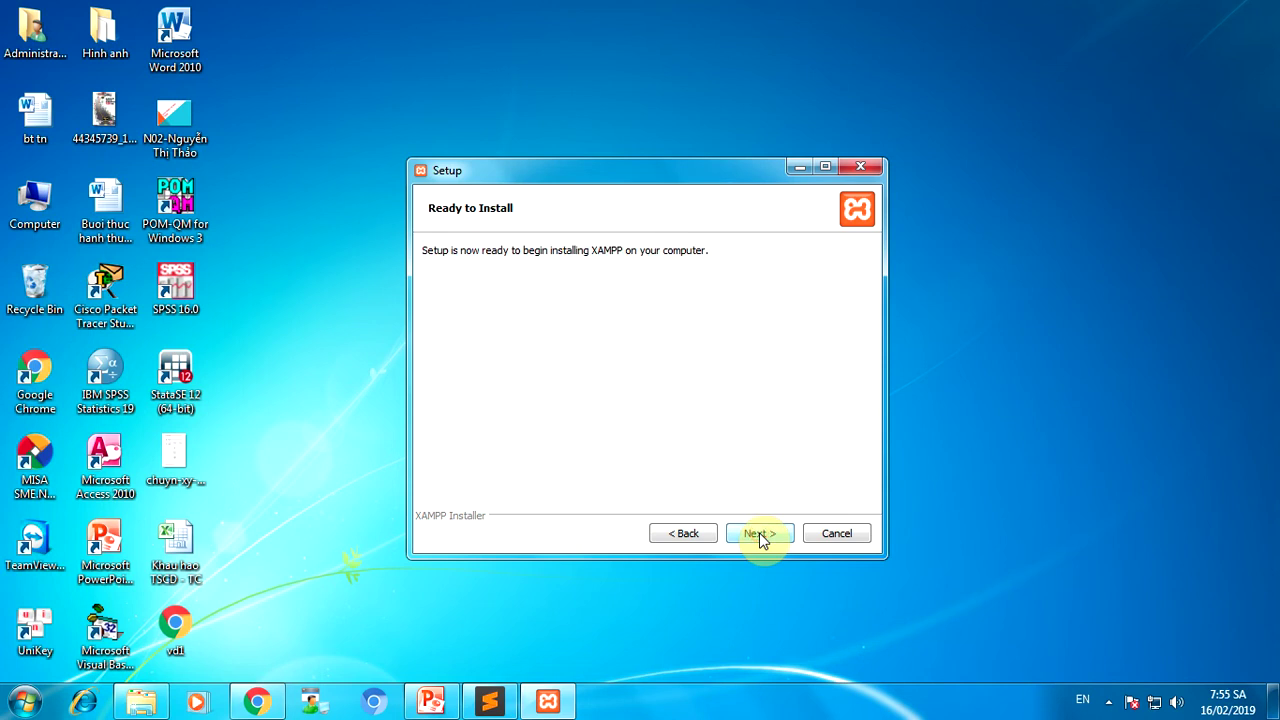
click(759, 533)
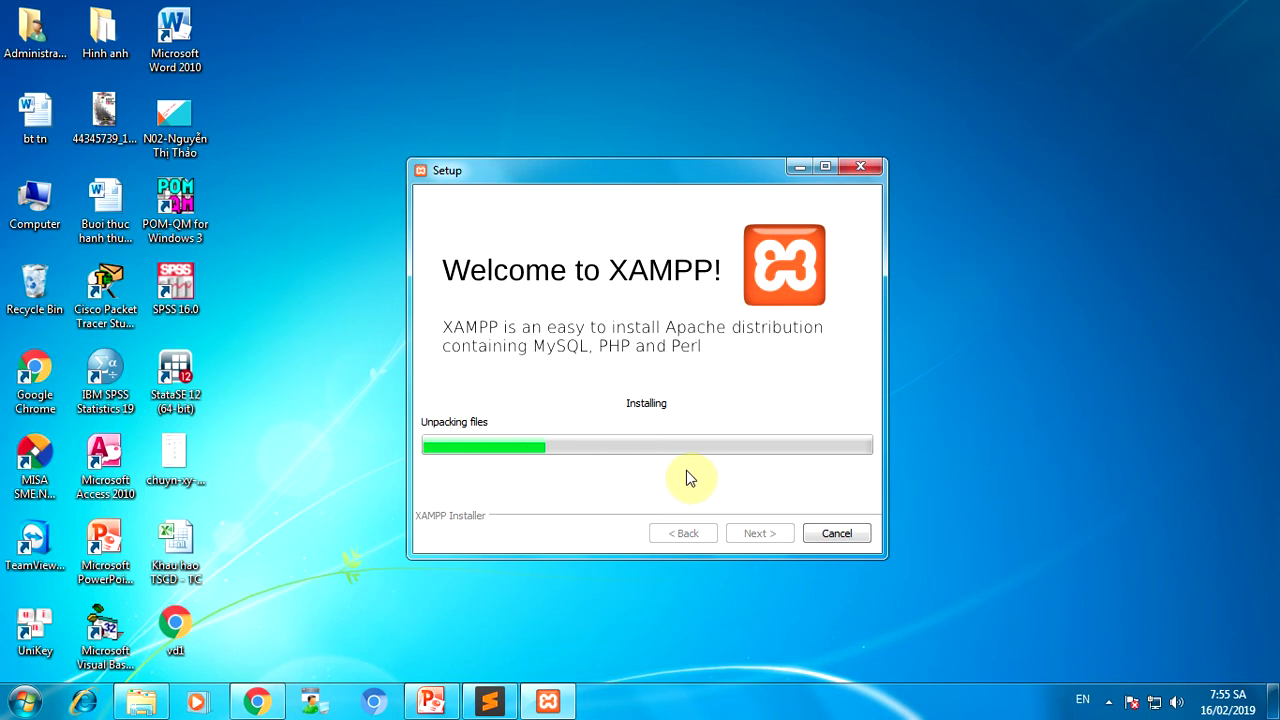
click(1109, 702)
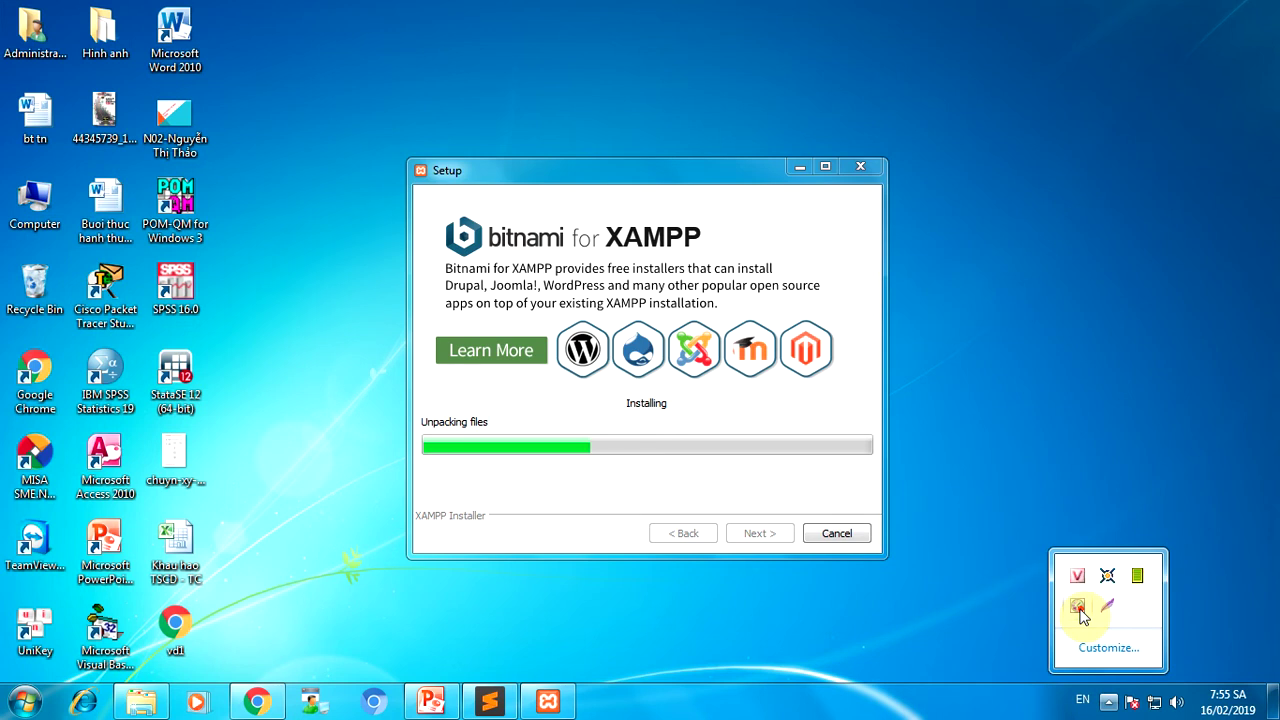
right_click(1078, 608)
double_click(1079, 610)
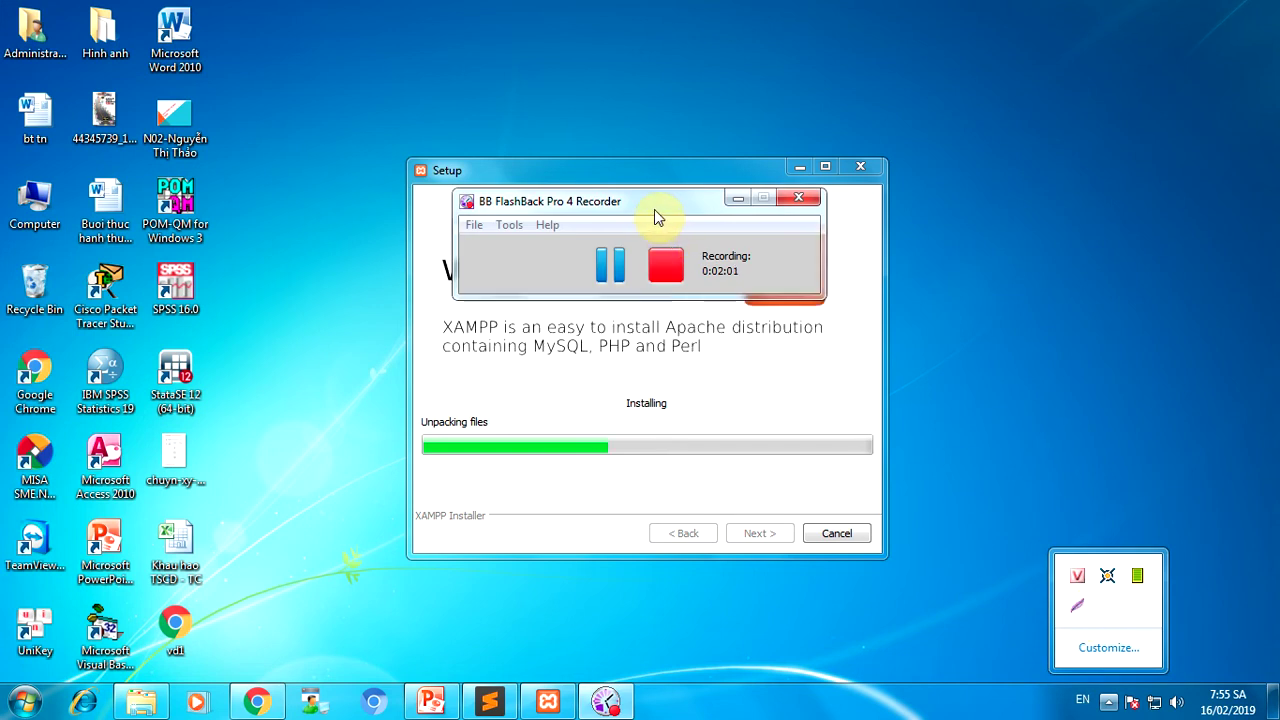
drag(654, 209, 1075, 300)
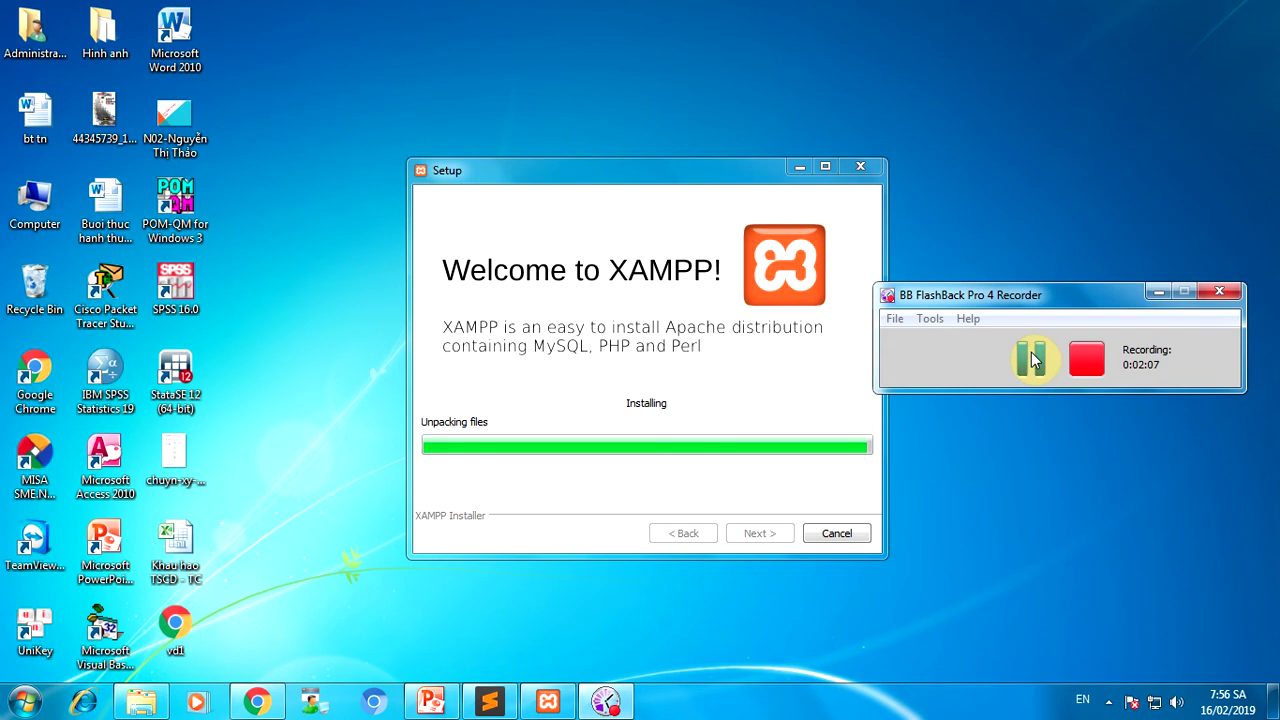
right_click(1144, 292)
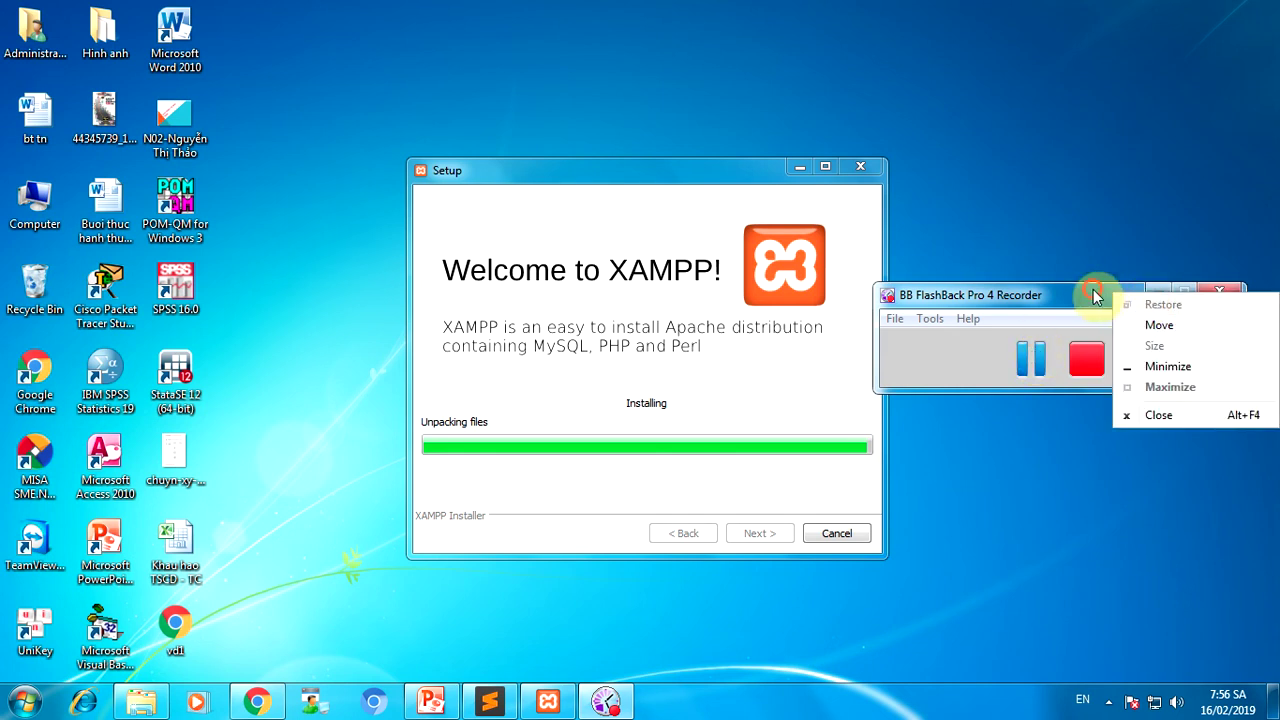
click(1151, 290)
click(1183, 292)
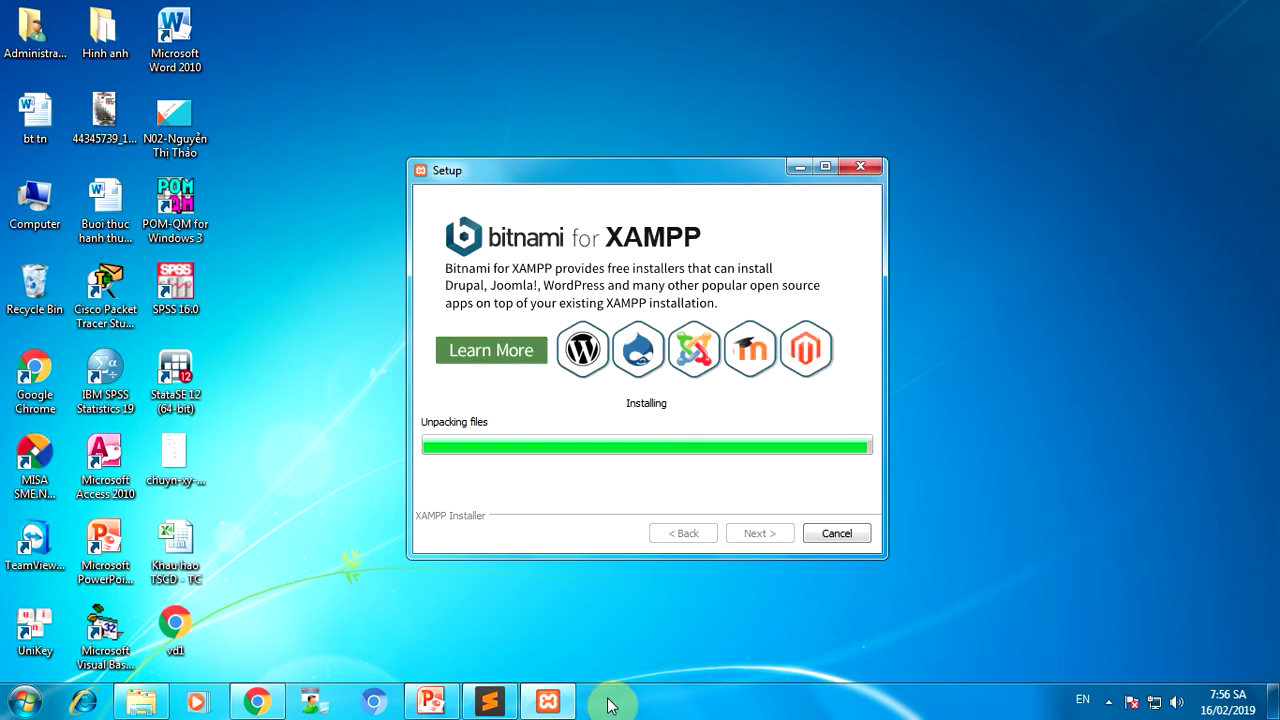
Step: Finish the setup wizard with the Control Panel launch enabled and save English (US flag) as its language
mouse_move(560, 704)
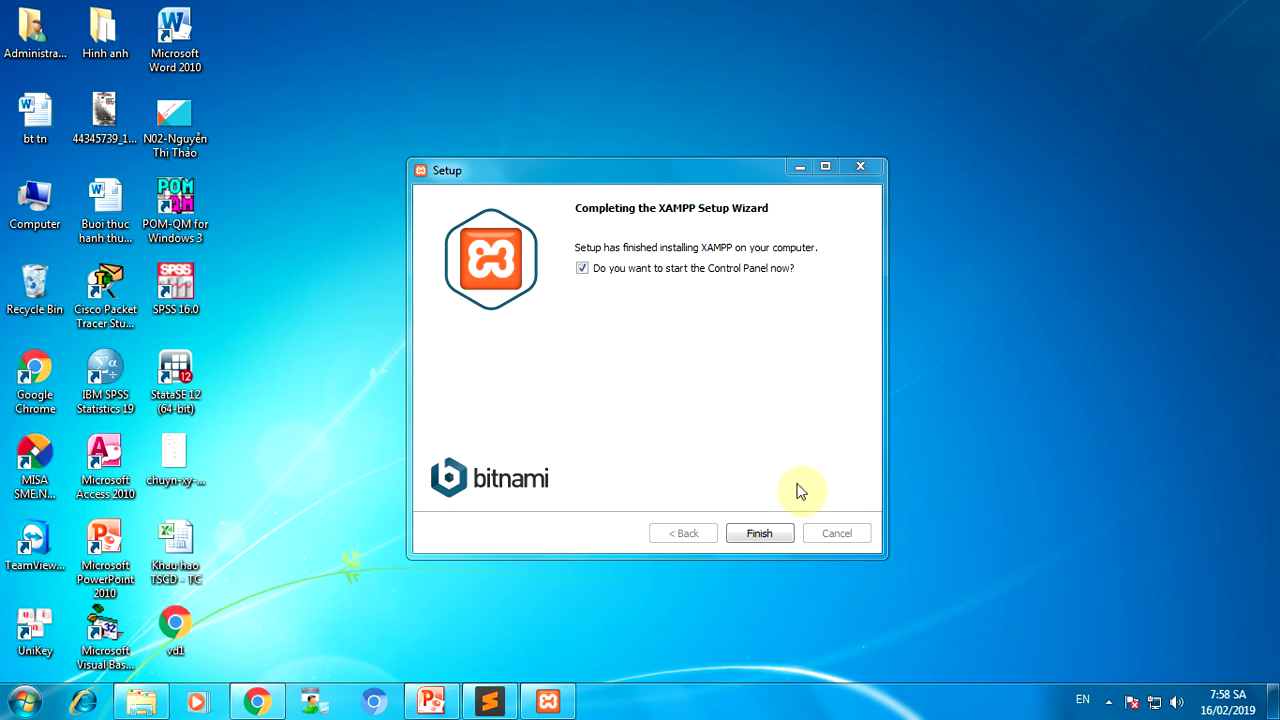
click(760, 534)
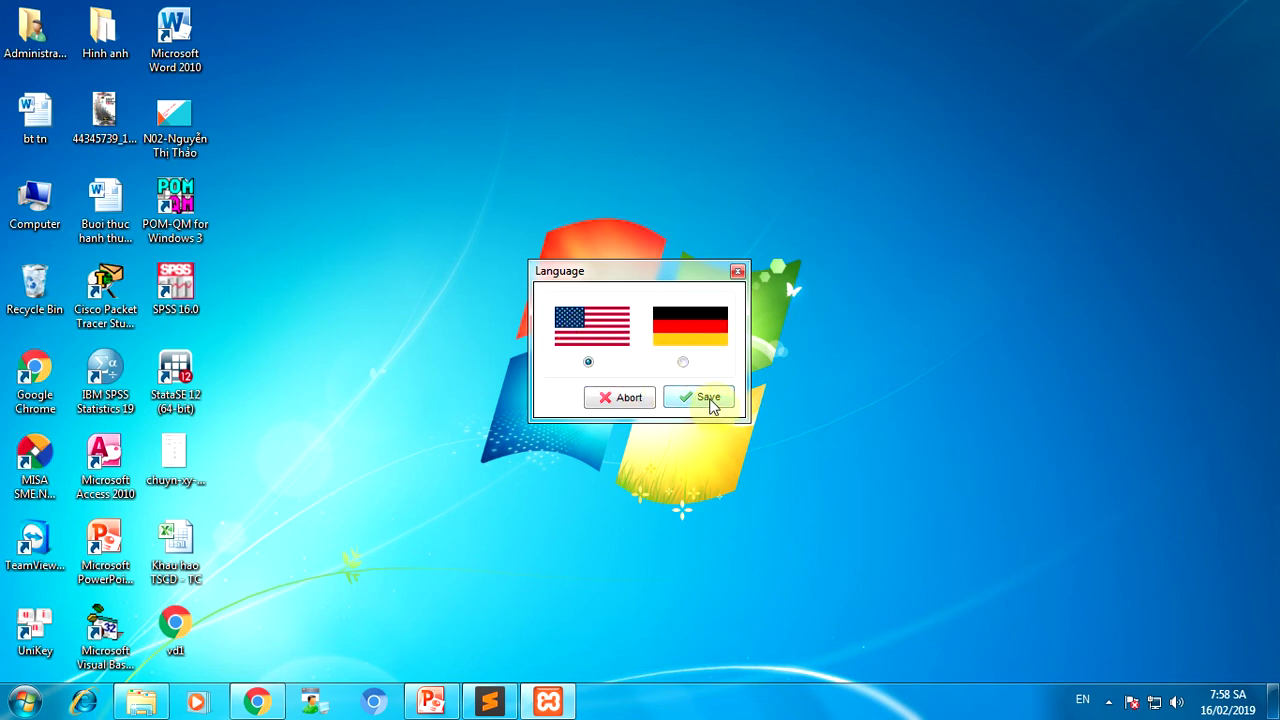
click(703, 398)
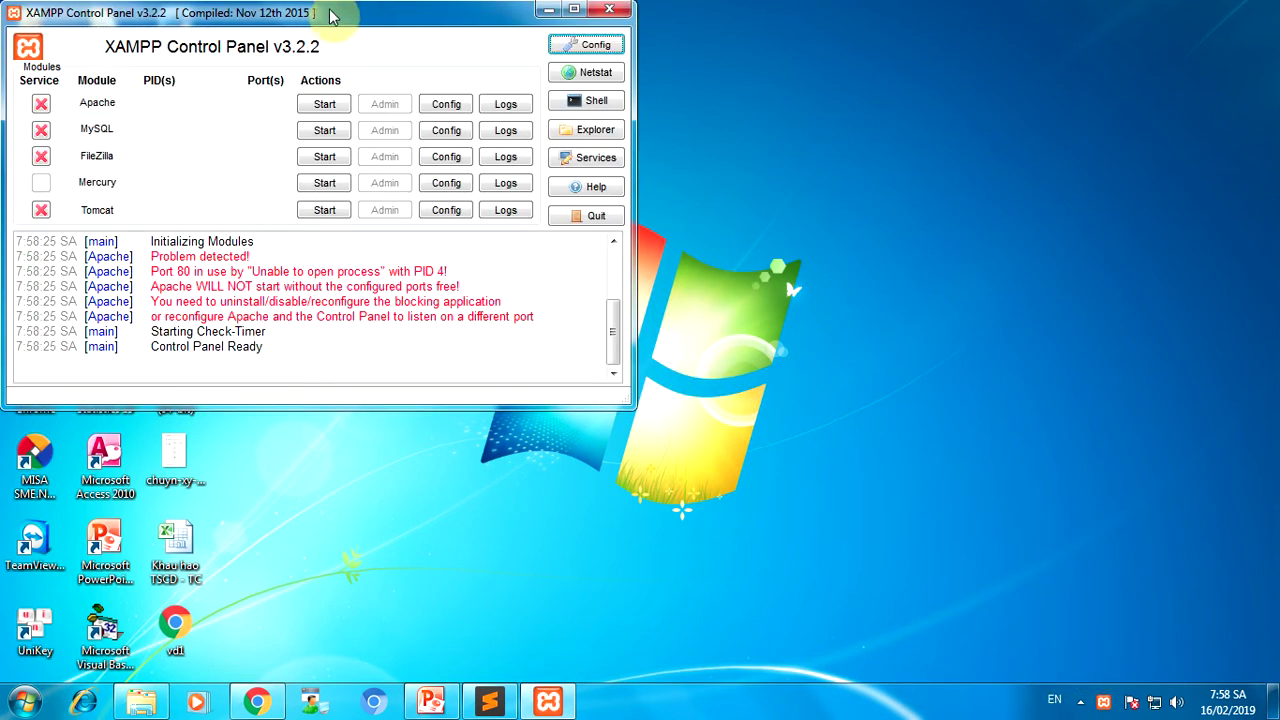
Step: Centre the XAMPP Control Panel on the desktop, try to start Apache and highlight the port number in its log
drag(330, 13, 613, 179)
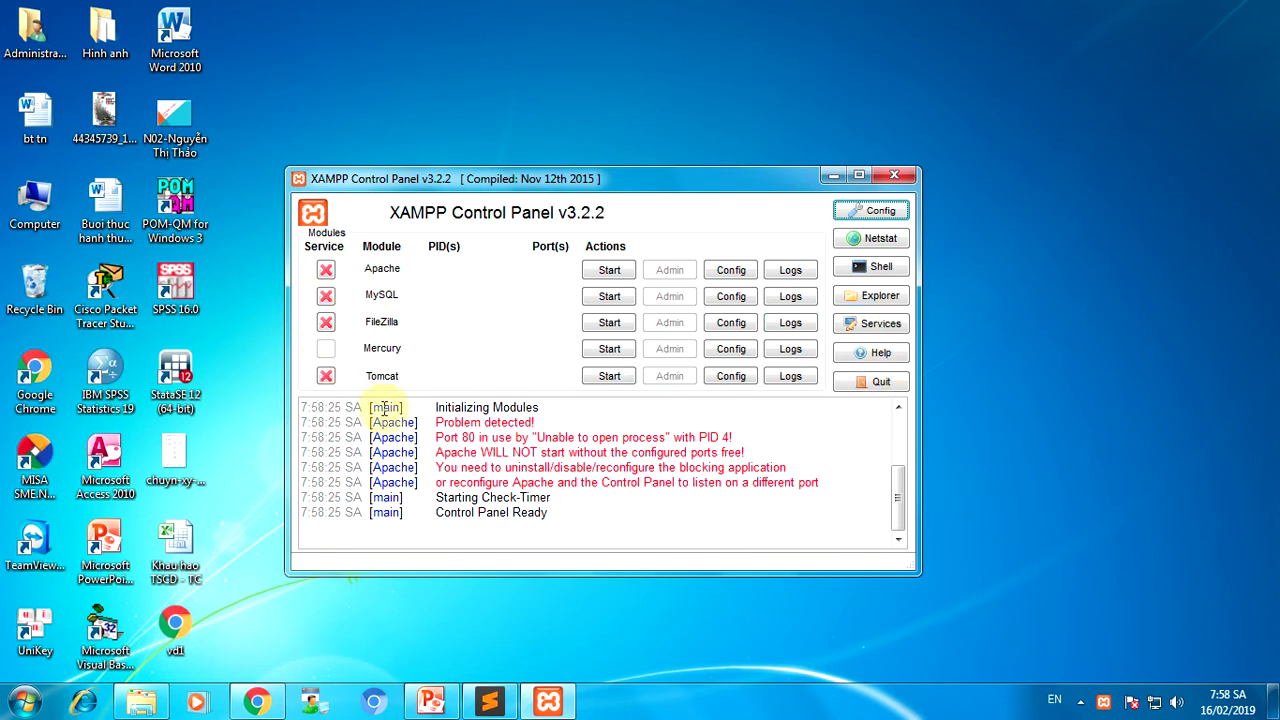
click(609, 270)
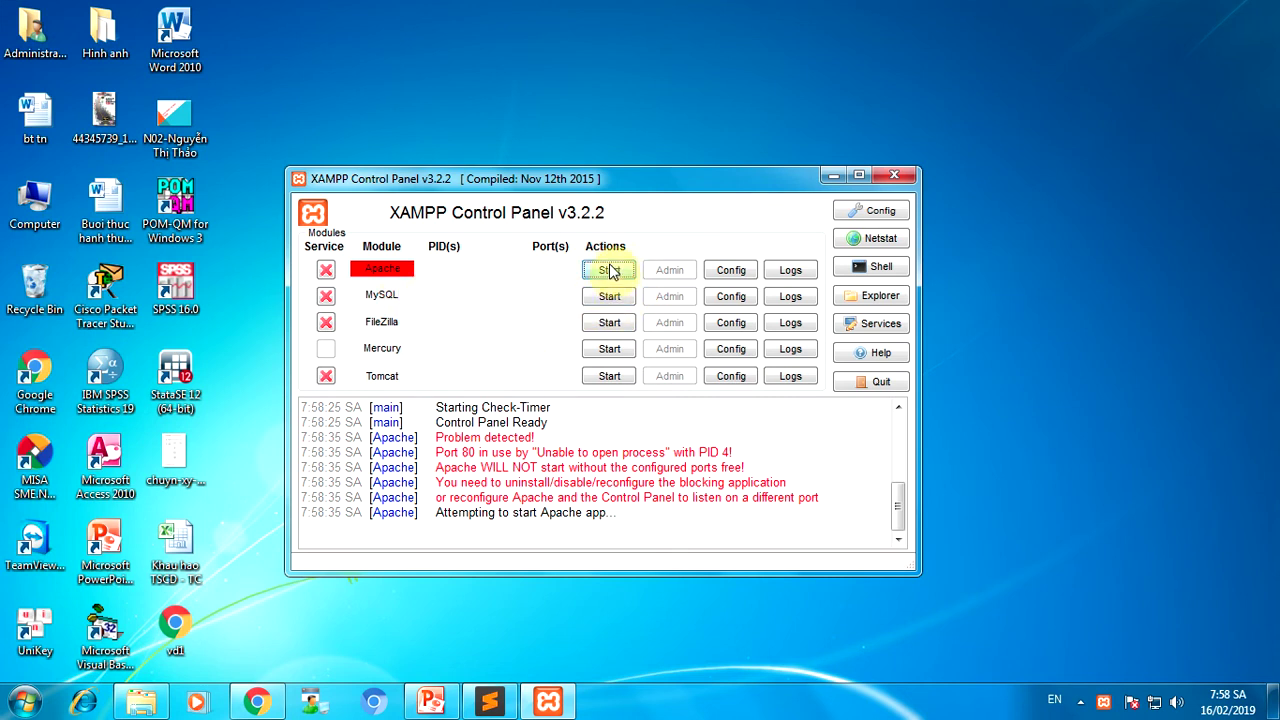
double_click(468, 452)
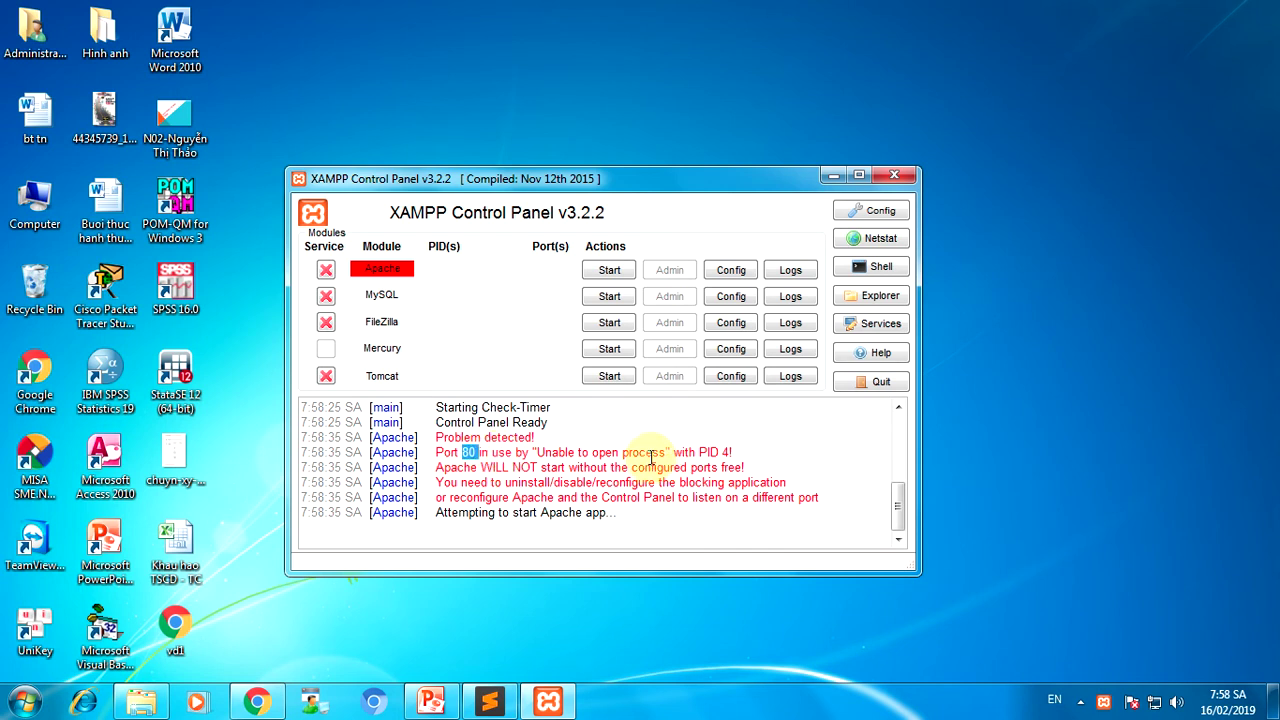
Step: Highlight the blocking process ID in the Apache log message and start the MySQL module
drag(536, 452, 731, 453)
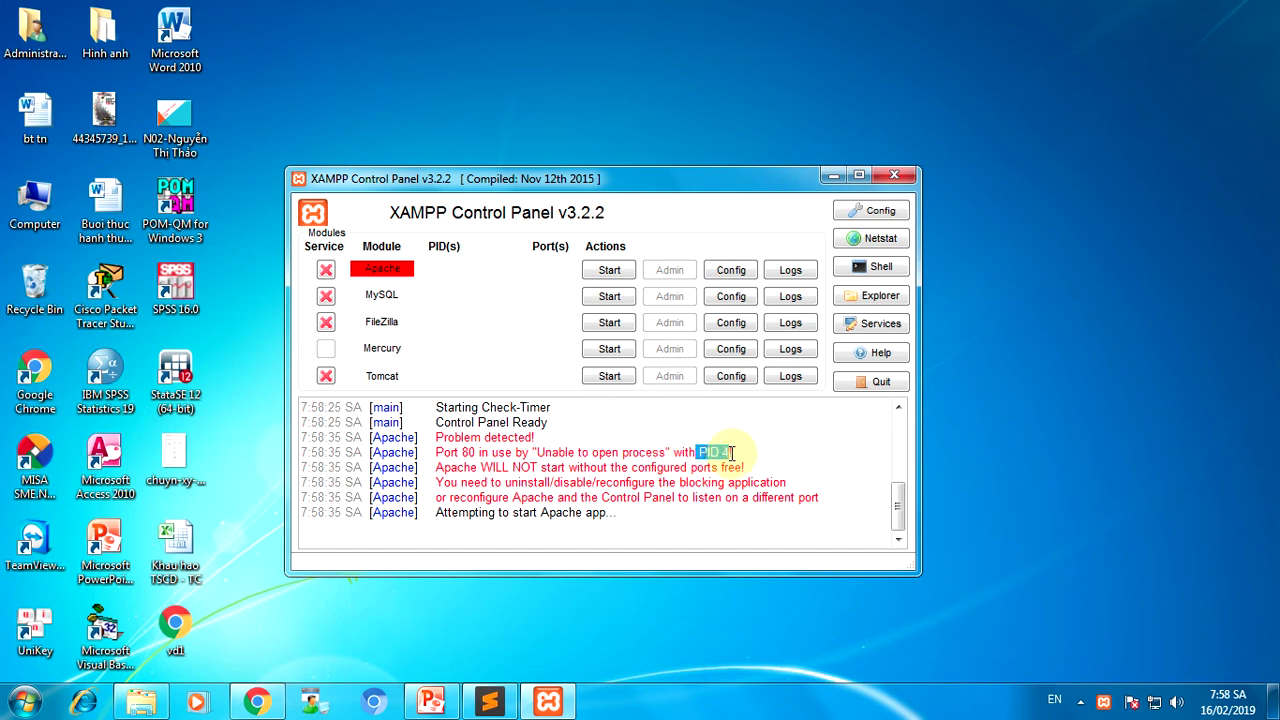
click(609, 296)
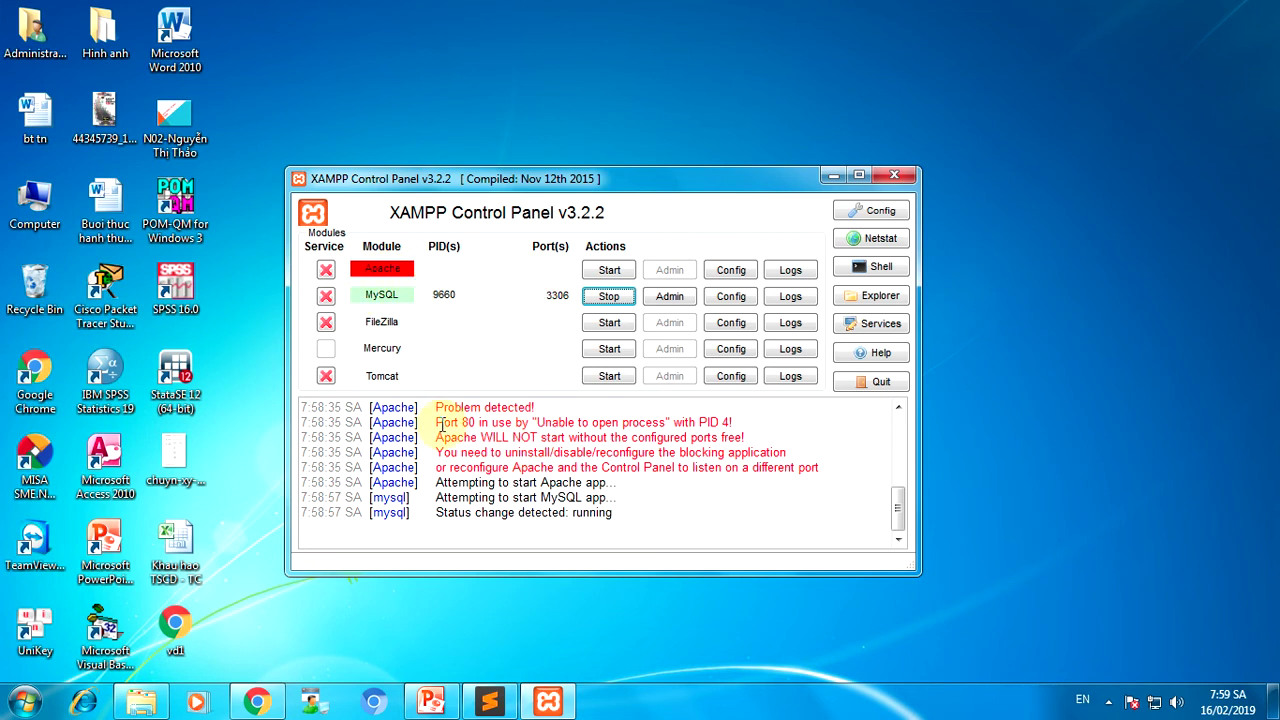
Step: Highlight the Apache log line about port 80 and the name of the process occupying it
drag(436, 422, 843, 467)
triple_click(503, 428)
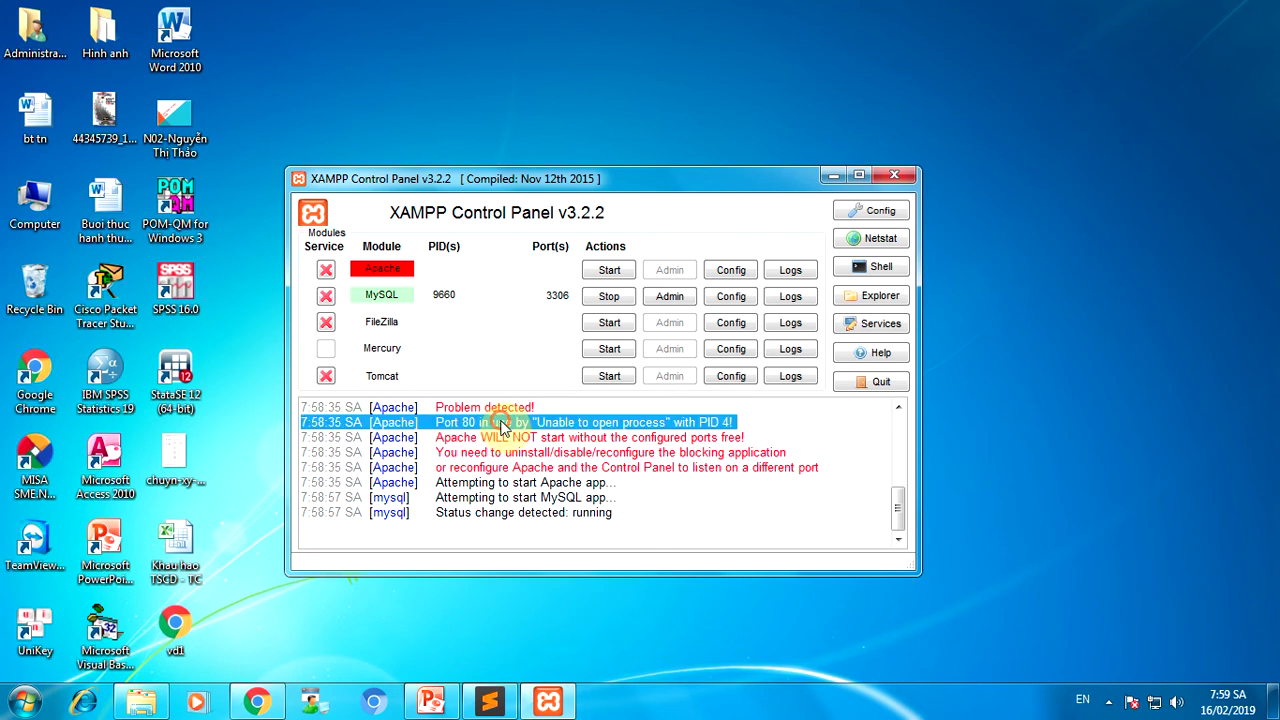
double_click(555, 422)
click(540, 422)
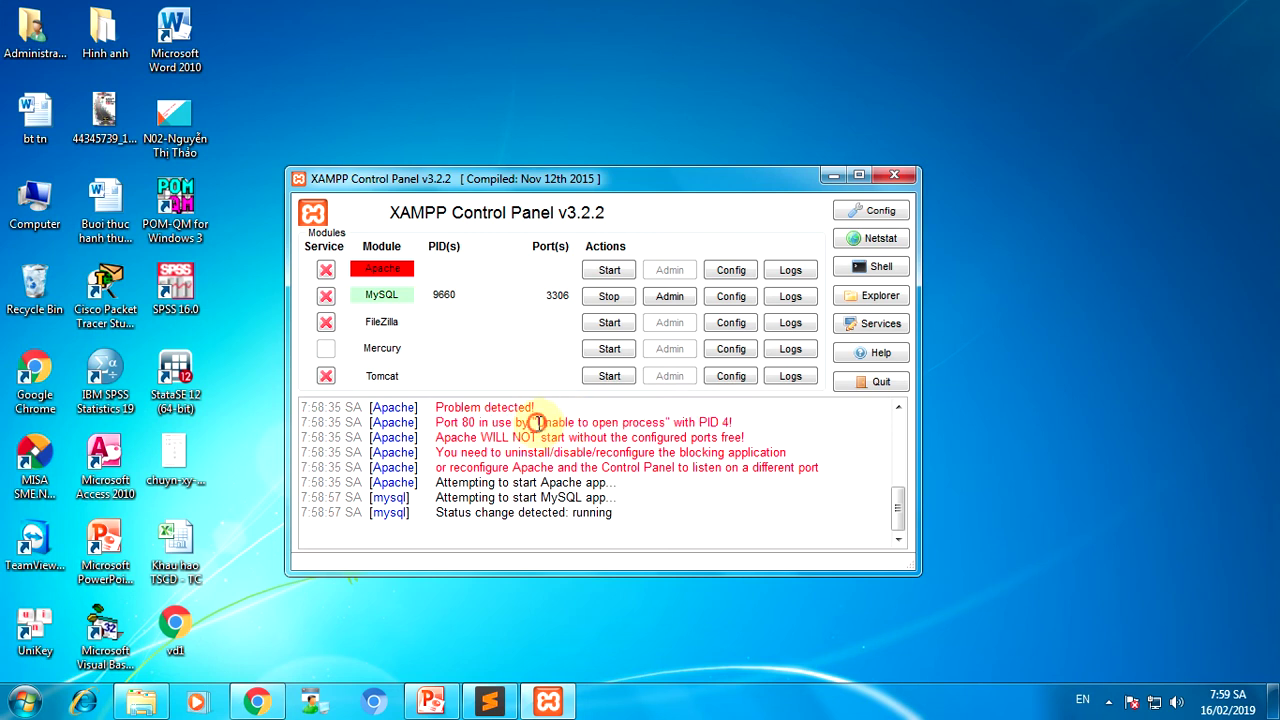
drag(537, 422, 661, 425)
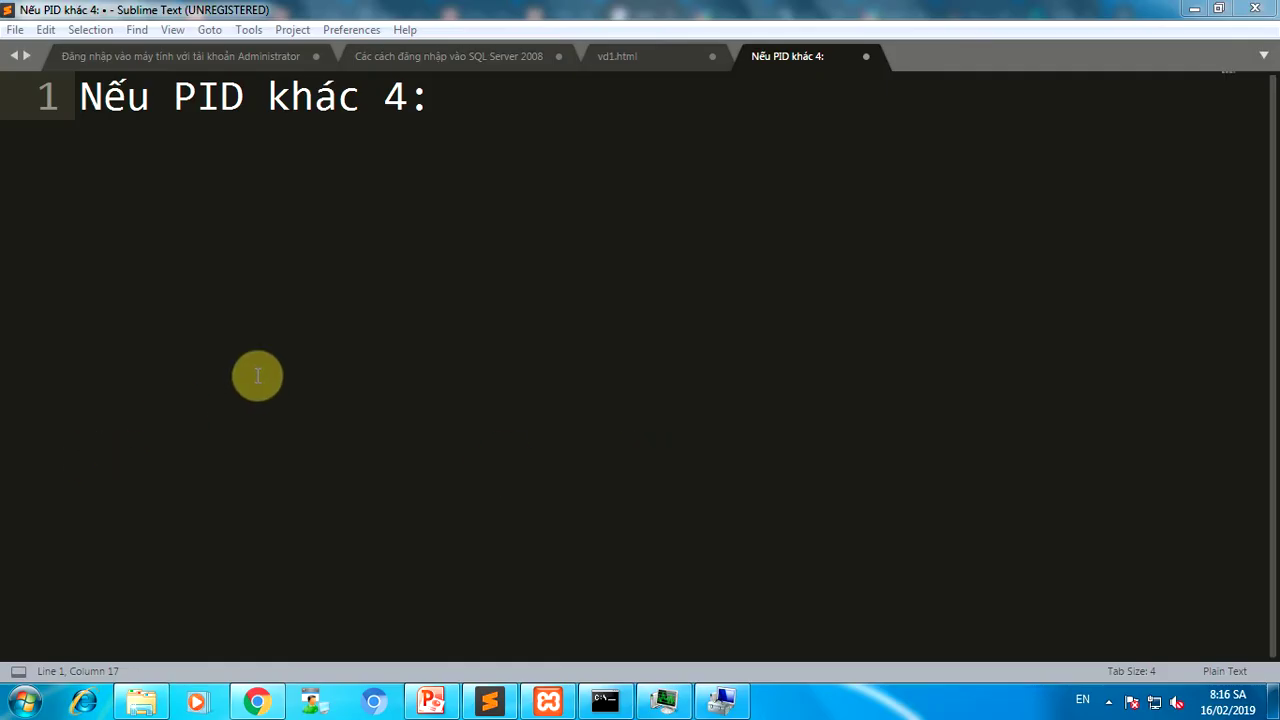
Step: Search the installed programs for cmd, show its run-as-administrator option, and switch to the administrator Command Prompt that is already open
click(255, 372)
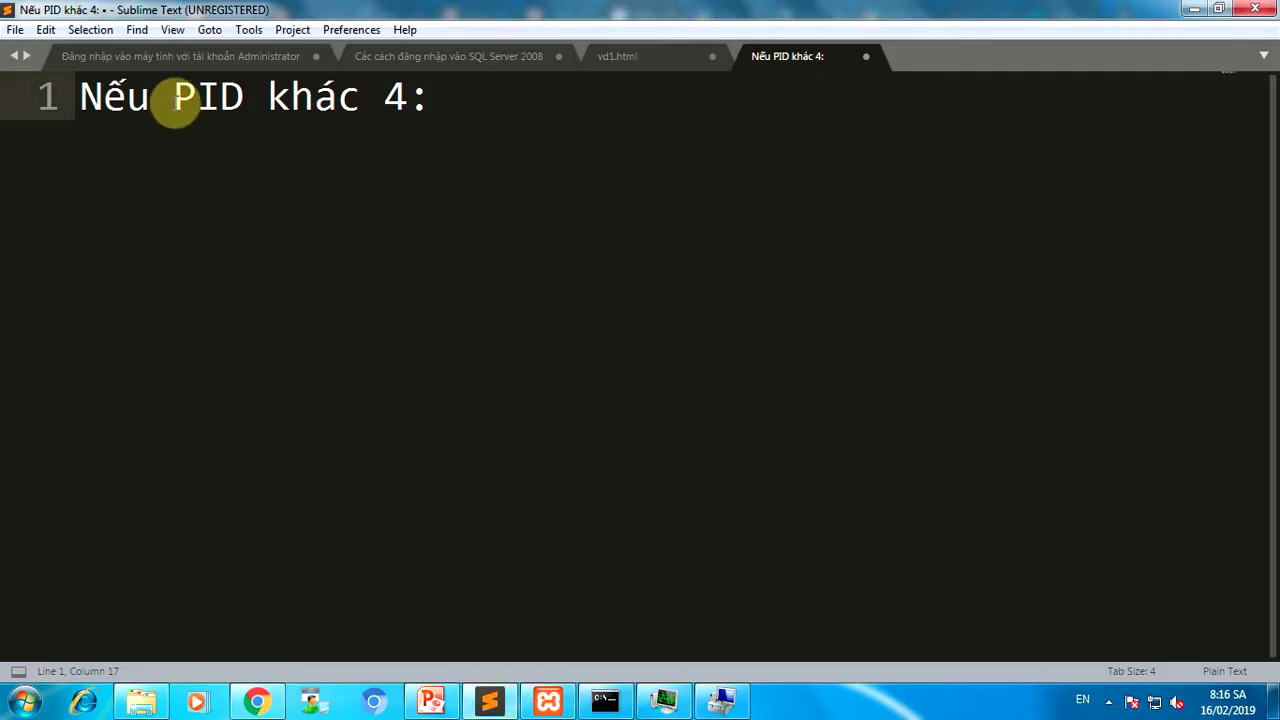
right_click(272, 110)
click(30, 697)
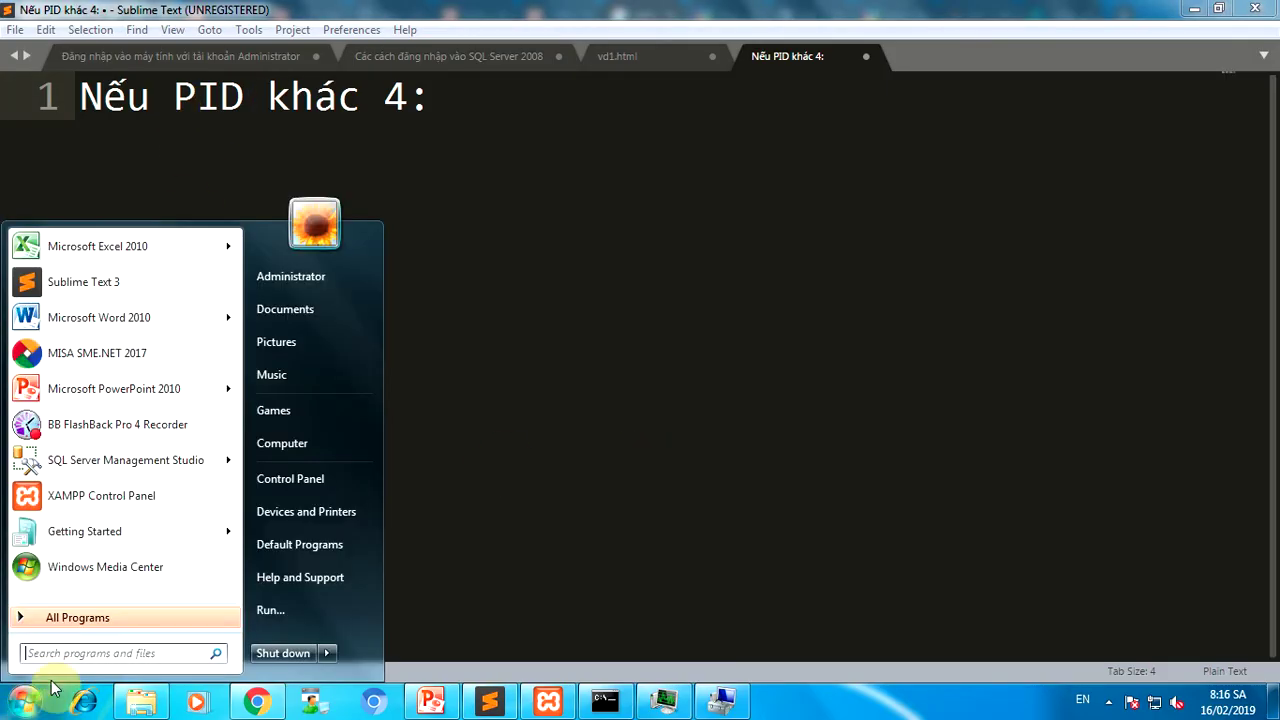
click(87, 654)
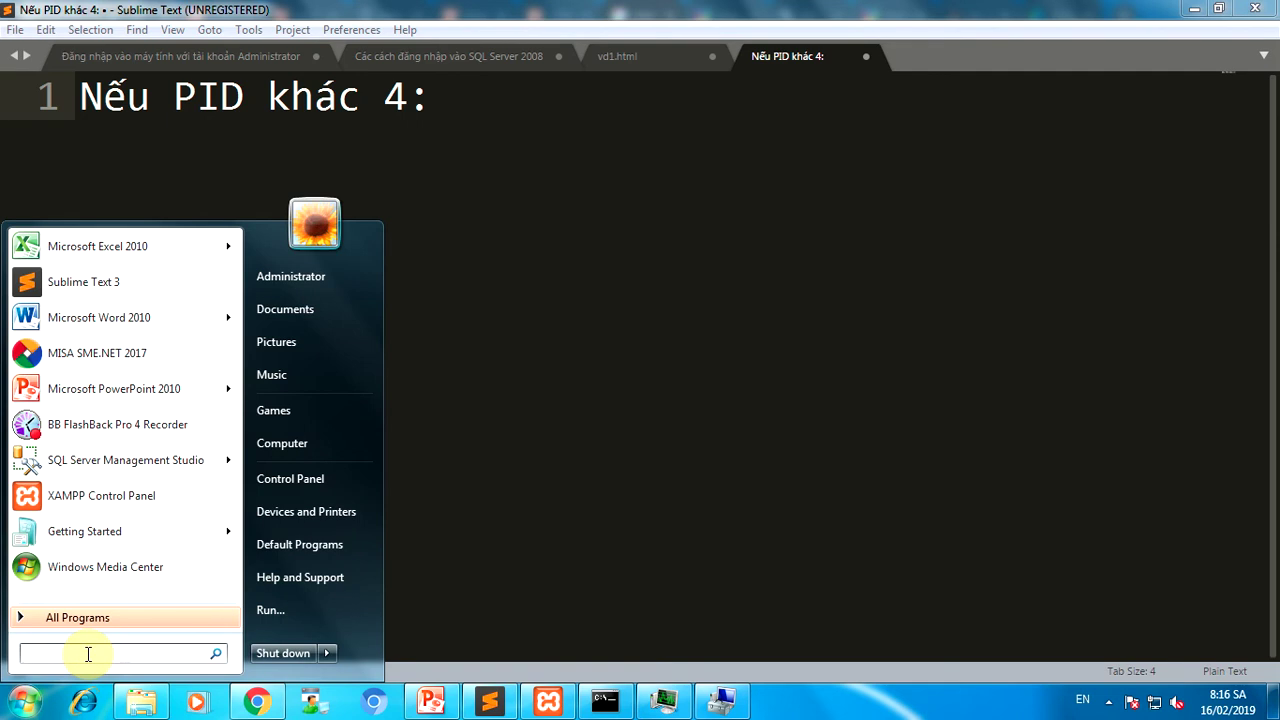
text(cmd)
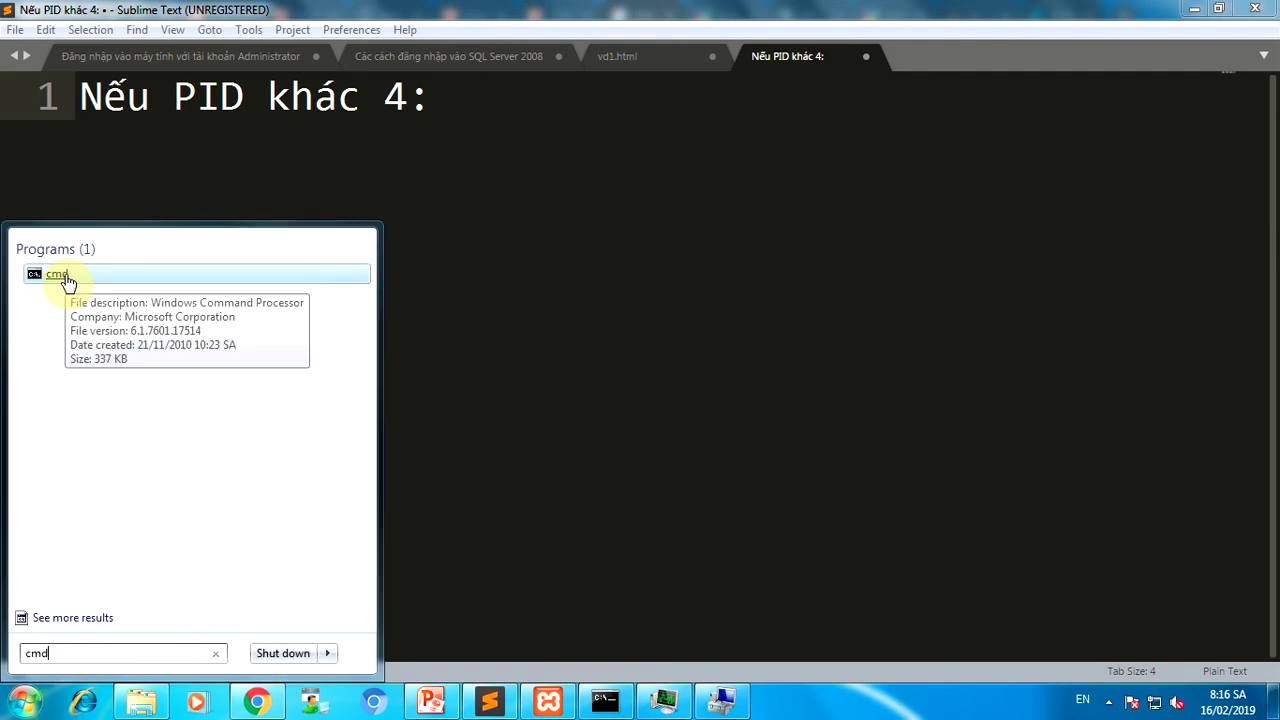
right_click(67, 280)
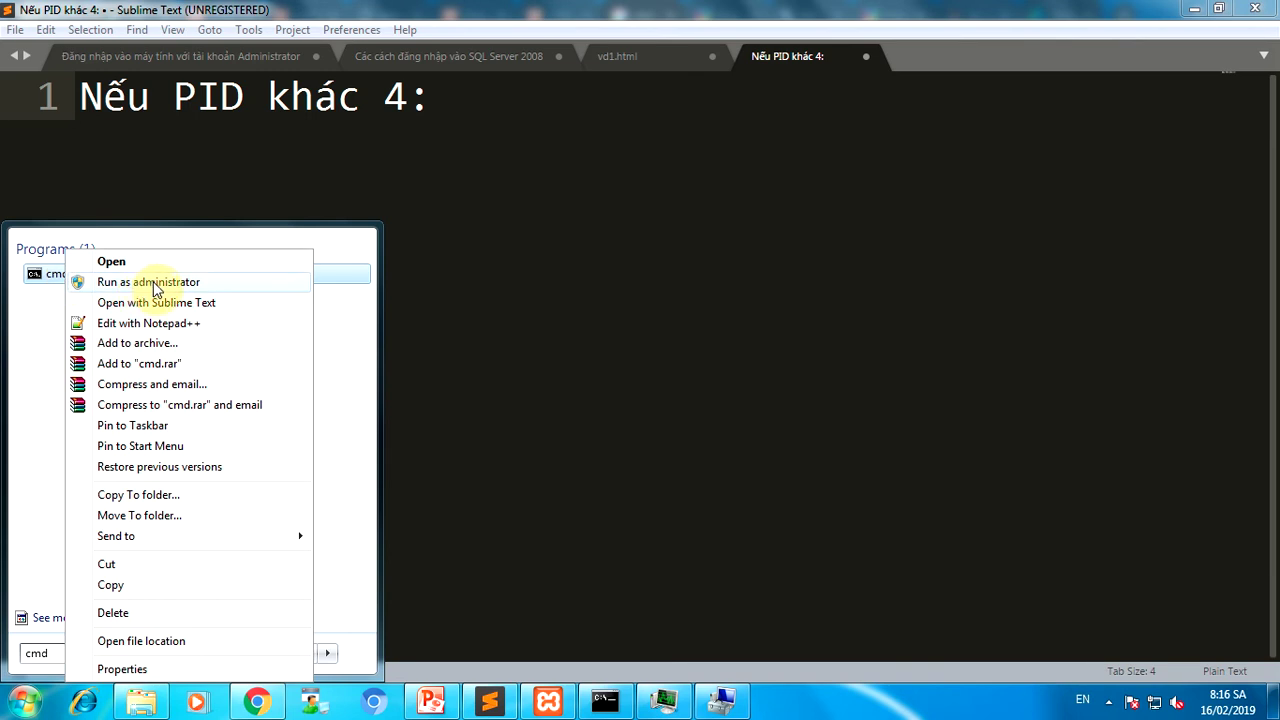
click(606, 703)
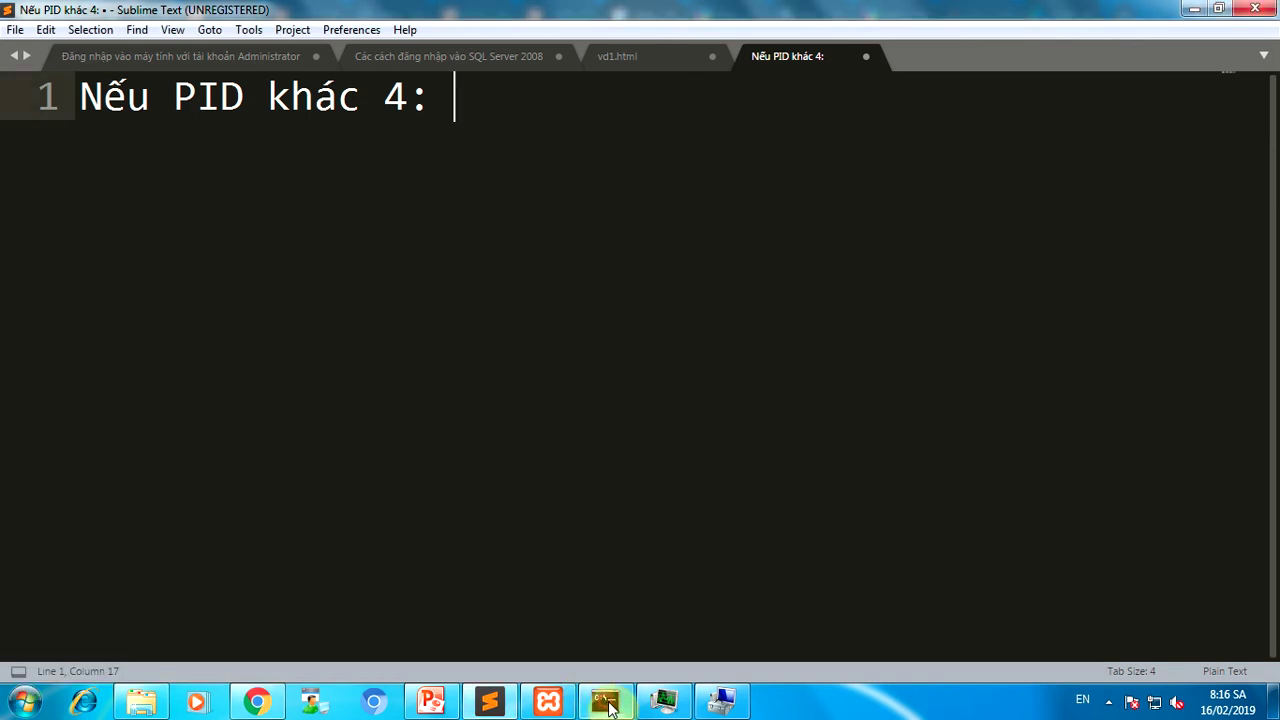
click(612, 708)
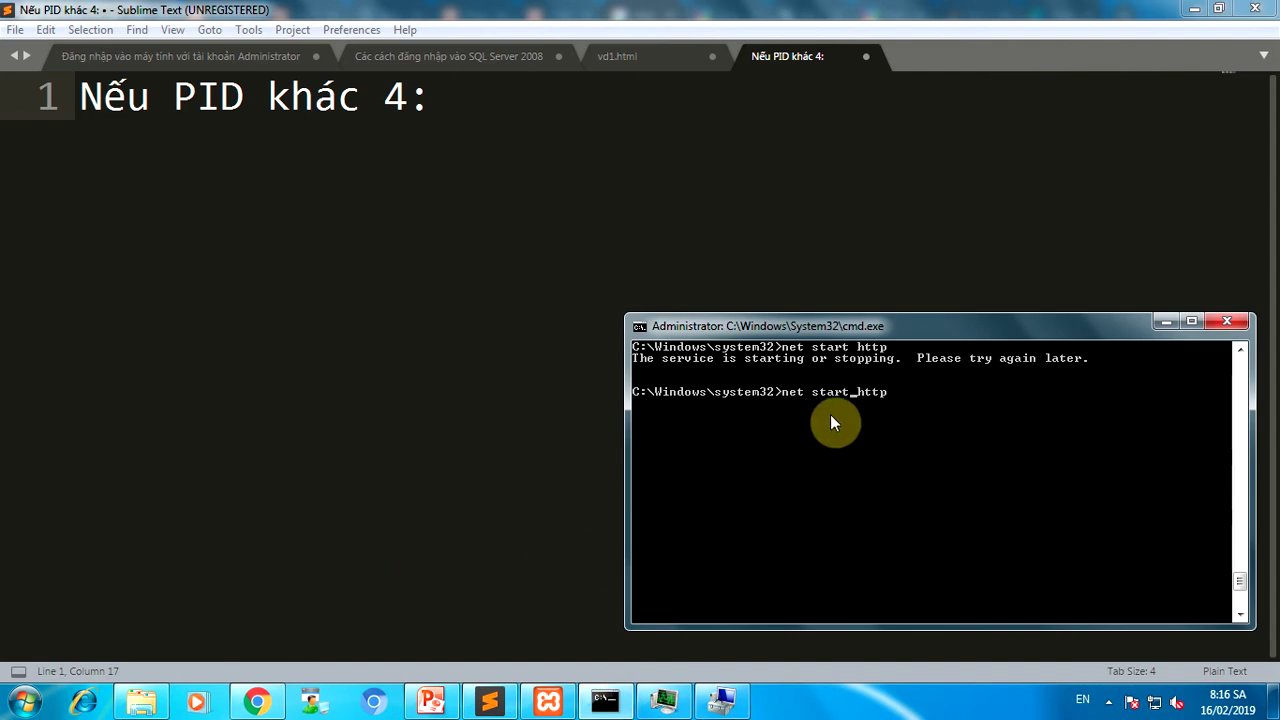
Step: Replace the unexecuted net start http command with the earlier taskkill command and remove its process ID, leaving taskkill /PID /F
scroll(830, 423, up, 3)
scroll(852, 435, up, 3)
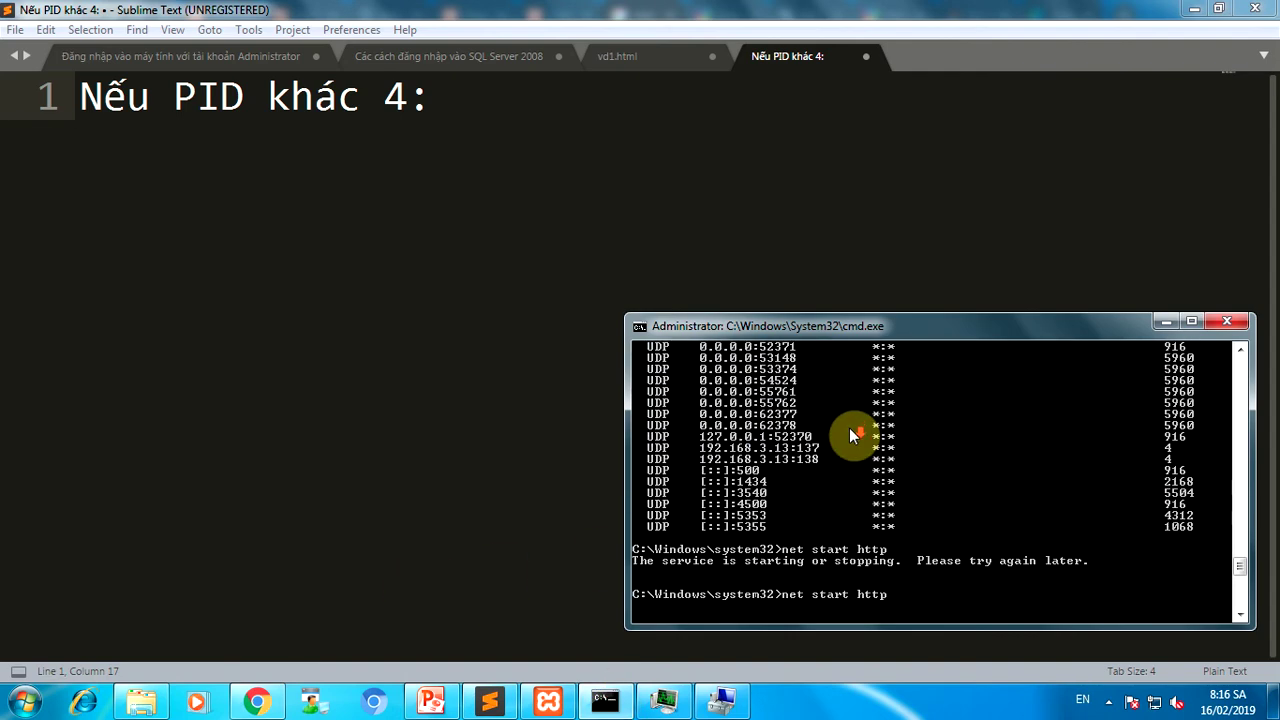
scroll(851, 428, down, 6)
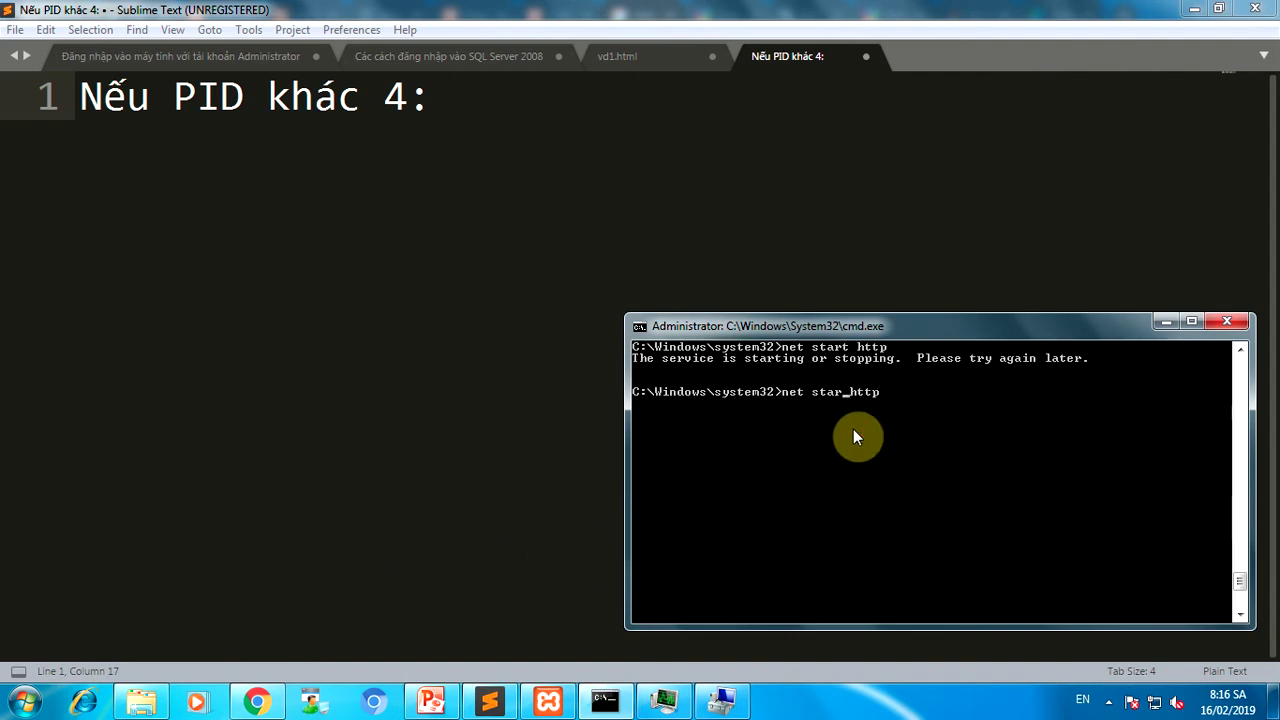
key(BackSpace)
key(BackSpace)
key(BackSpace)
key(BackSpace)
key(BackSpace)
key(BackSpace)
key(BackSpace)
key(BackSpace)
key(BackSpace)
key(BackSpace)
key(BackSpace)
key(BackSpace)
key(Up)
key(Up)
key(Up)
key(BackSpace)
key(BackSpace)
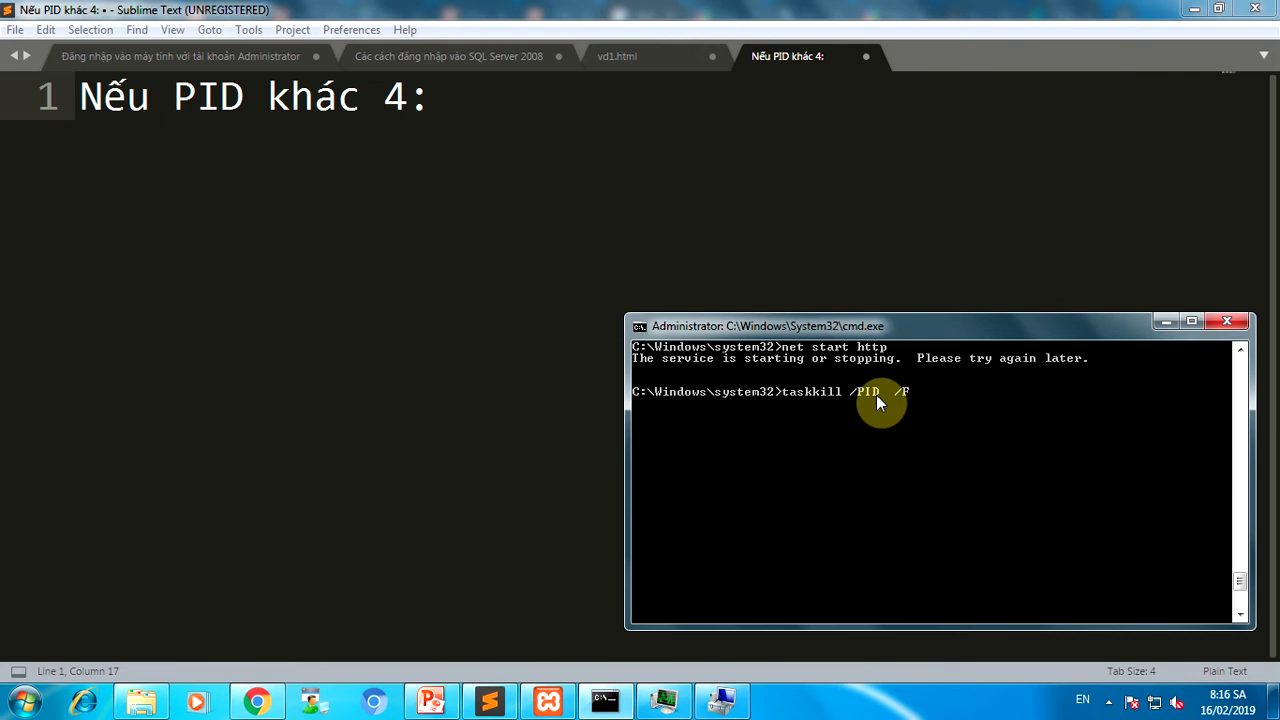
key(BackSpace)
key(BackSpace)
key(ctrl+v)
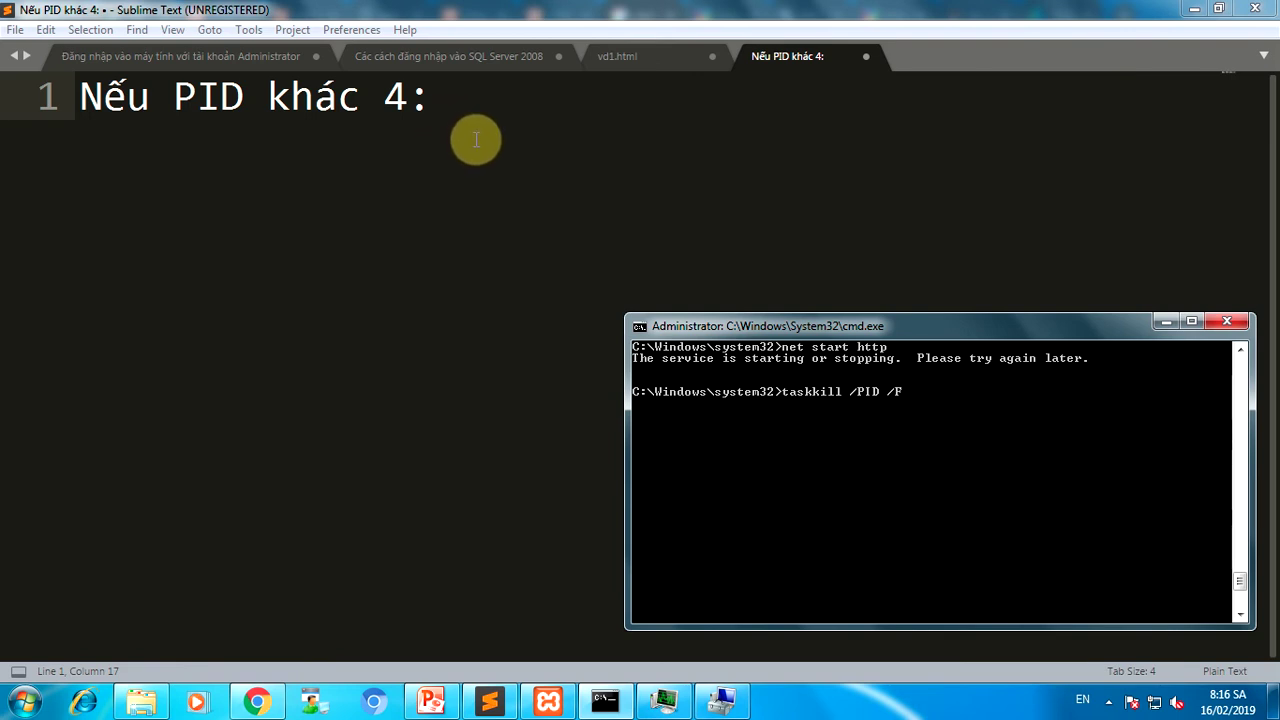
Step: Switch to the Sublime Text note and complete its first line with the command taskkill /PID maxPID /F
click(489, 105)
text(t)
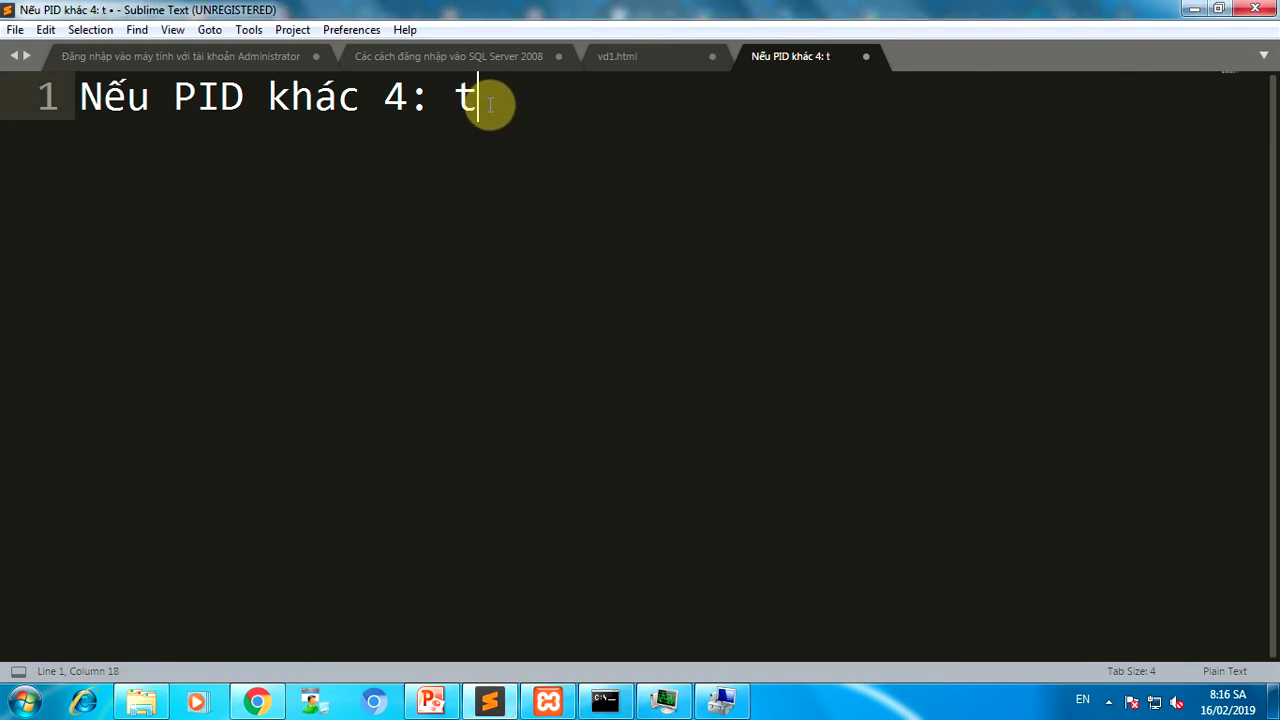
text(askkill)
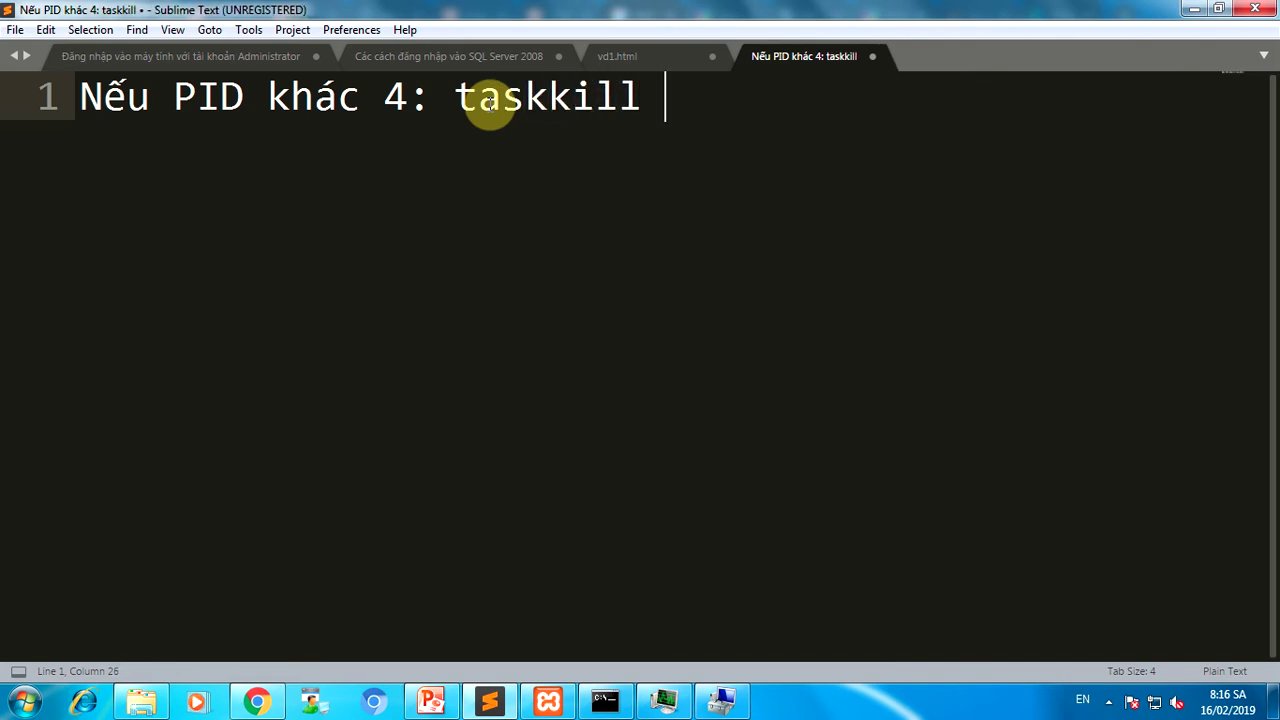
text( /PID)
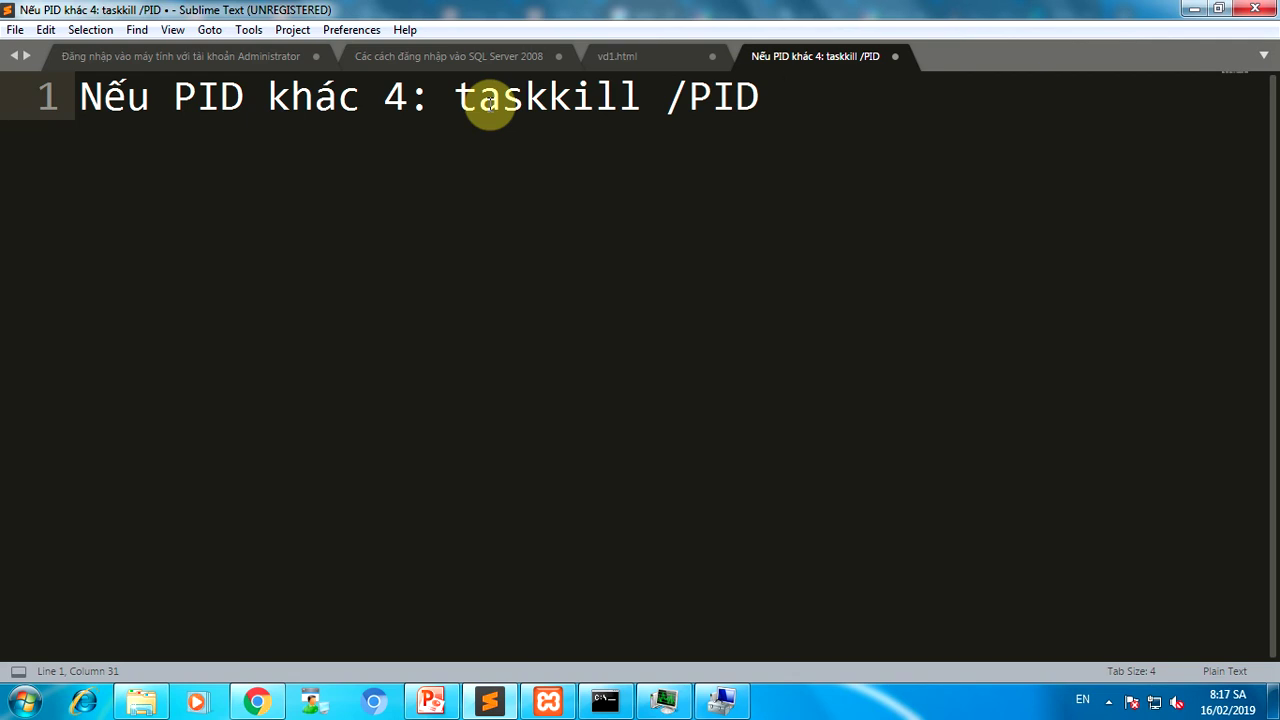
text( maxPID)
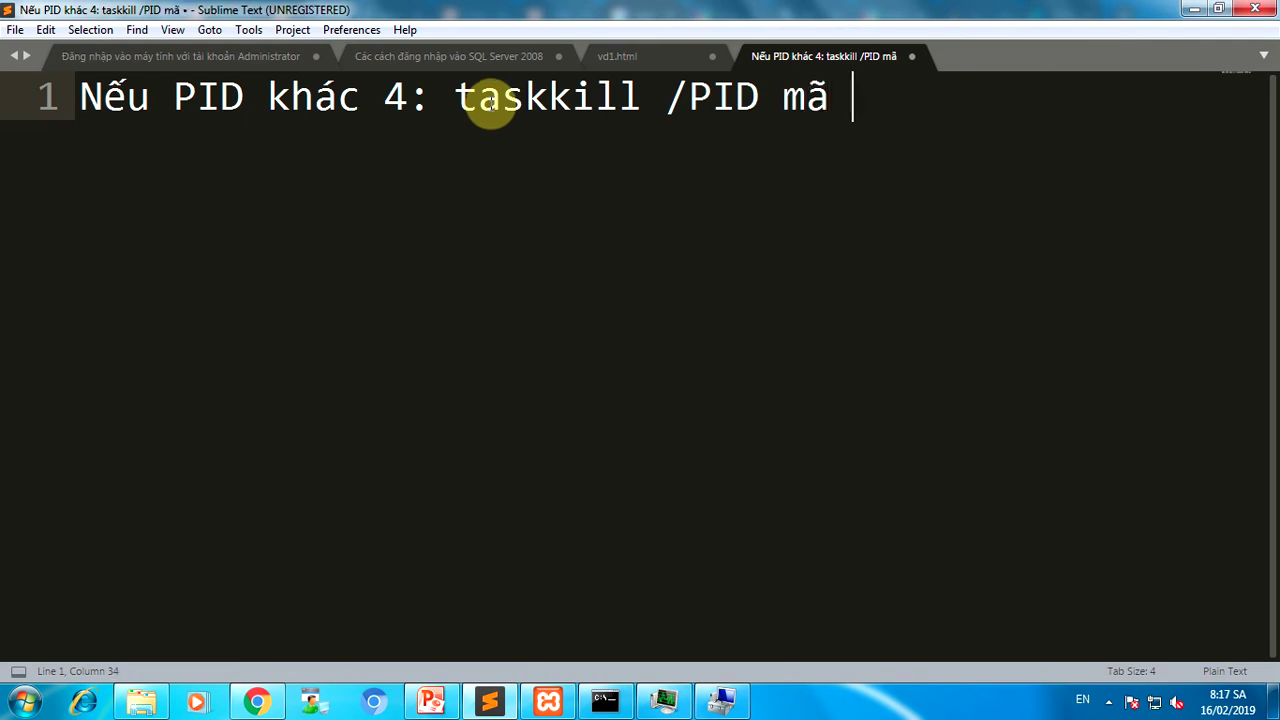
key(BackSpace)
text(PID /)
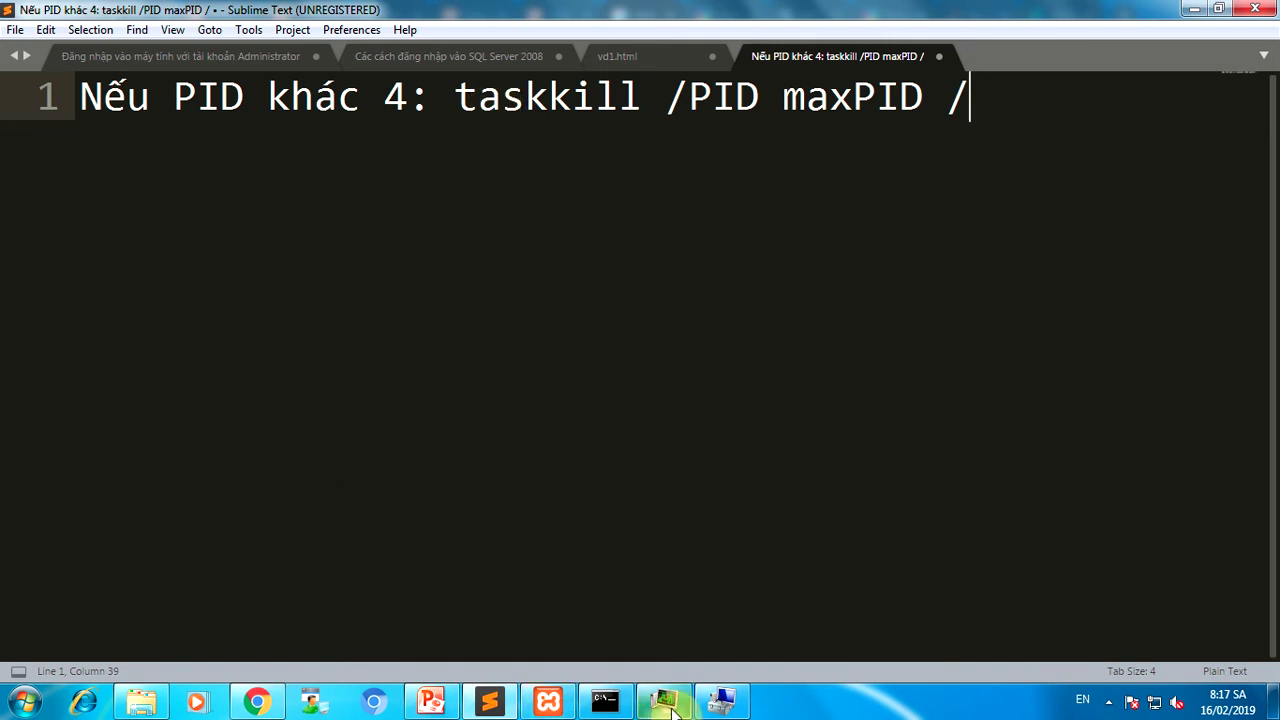
click(604, 700)
click(1009, 111)
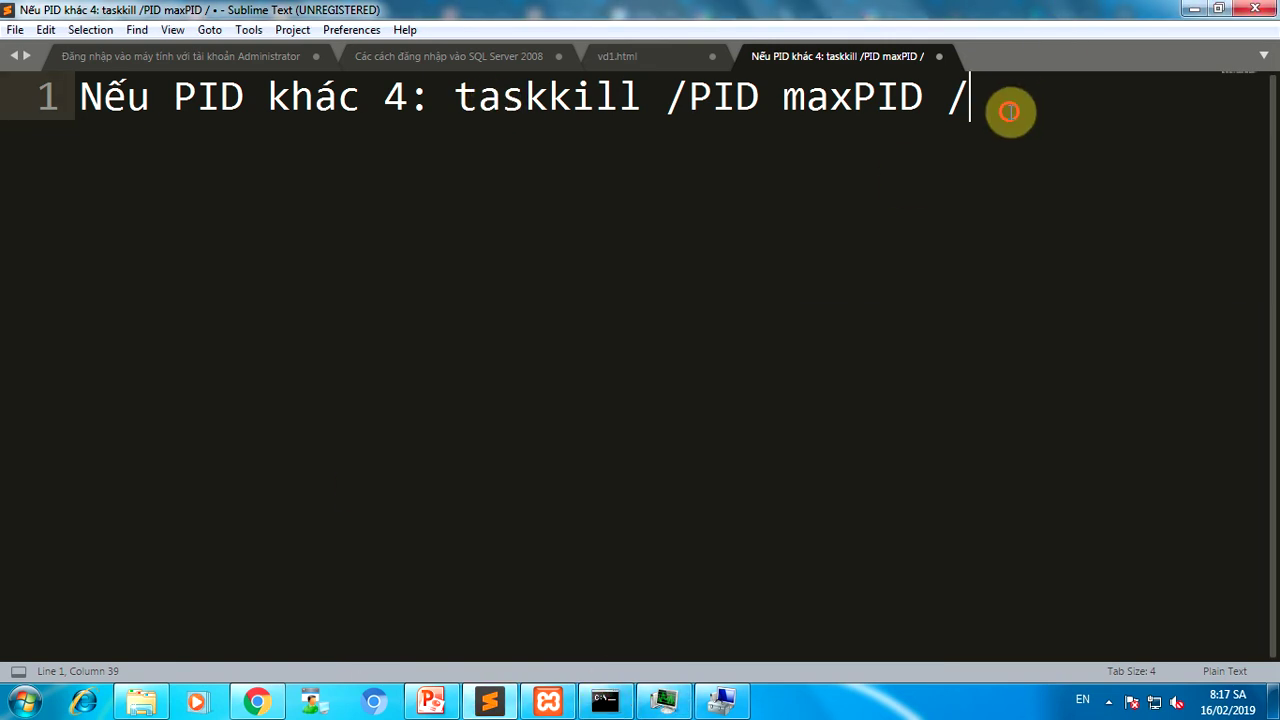
text(F)
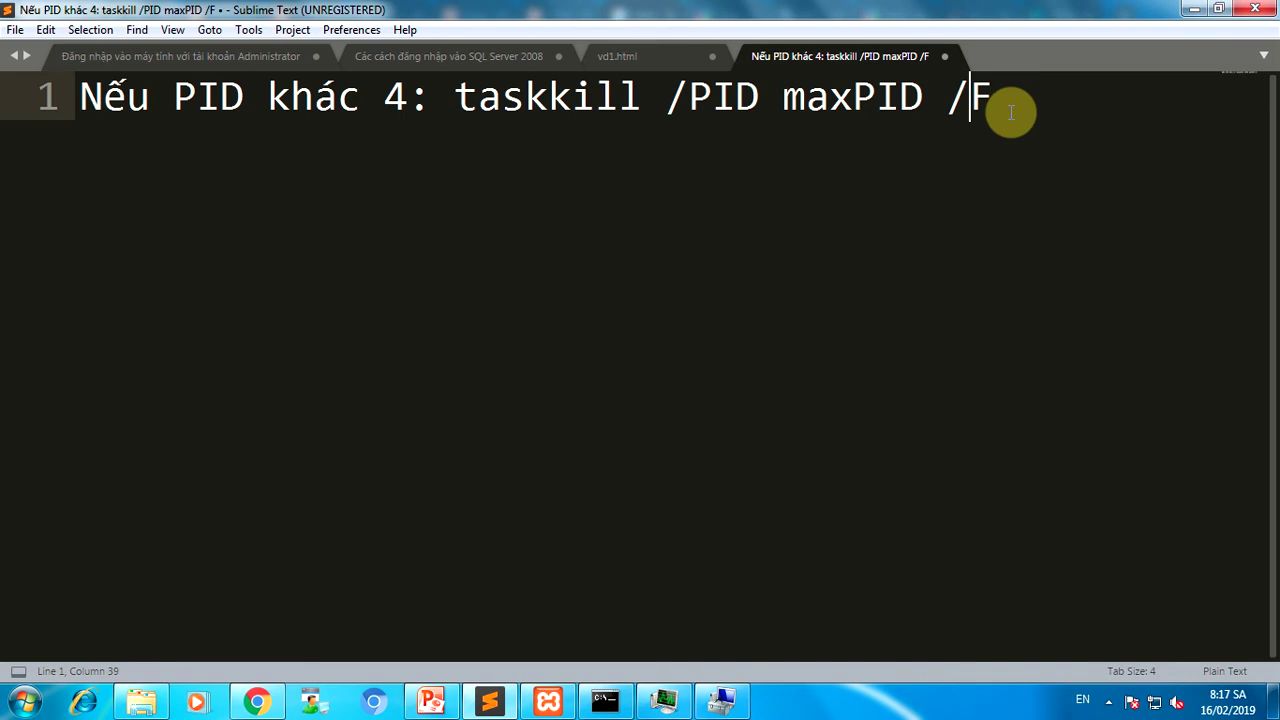
Step: Replace the maxPID placeholder in the note's taskkill command with the example process ID 15
key(BackSpace)
key(BackSpace)
key(BackSpace)
key(BackSpace)
key(BackSpace)
key(BackSpace)
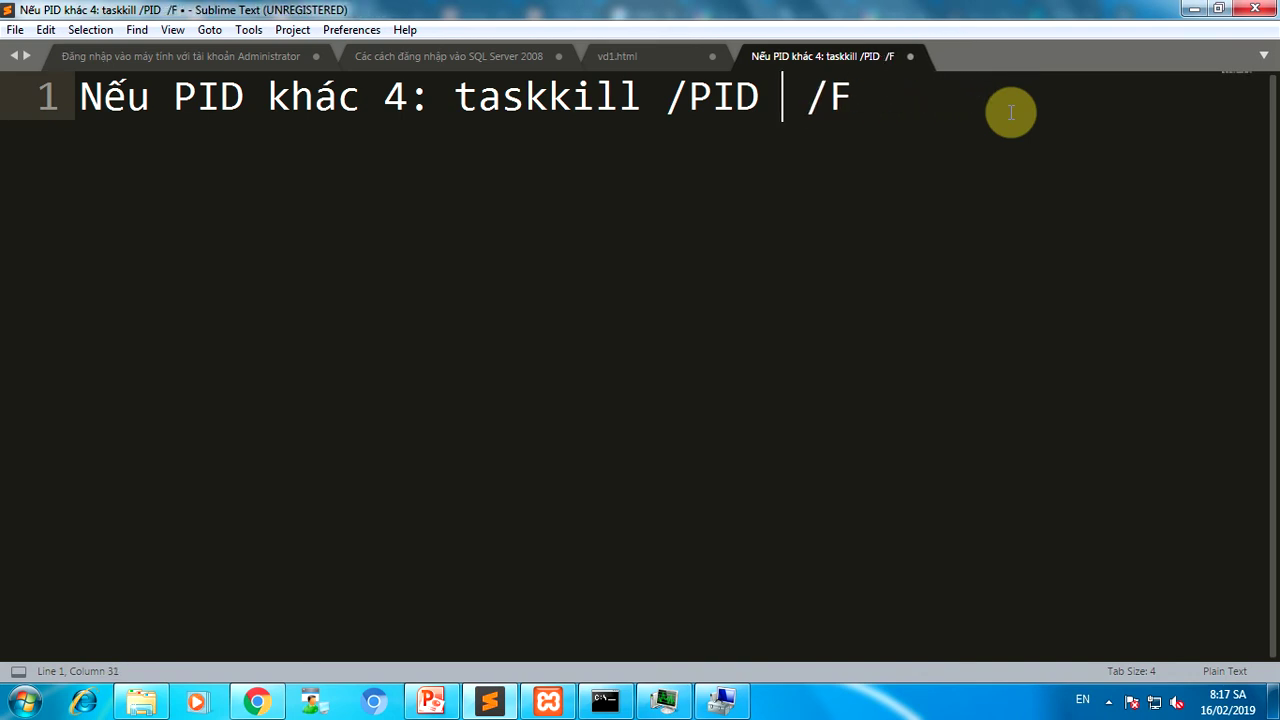
text(15)
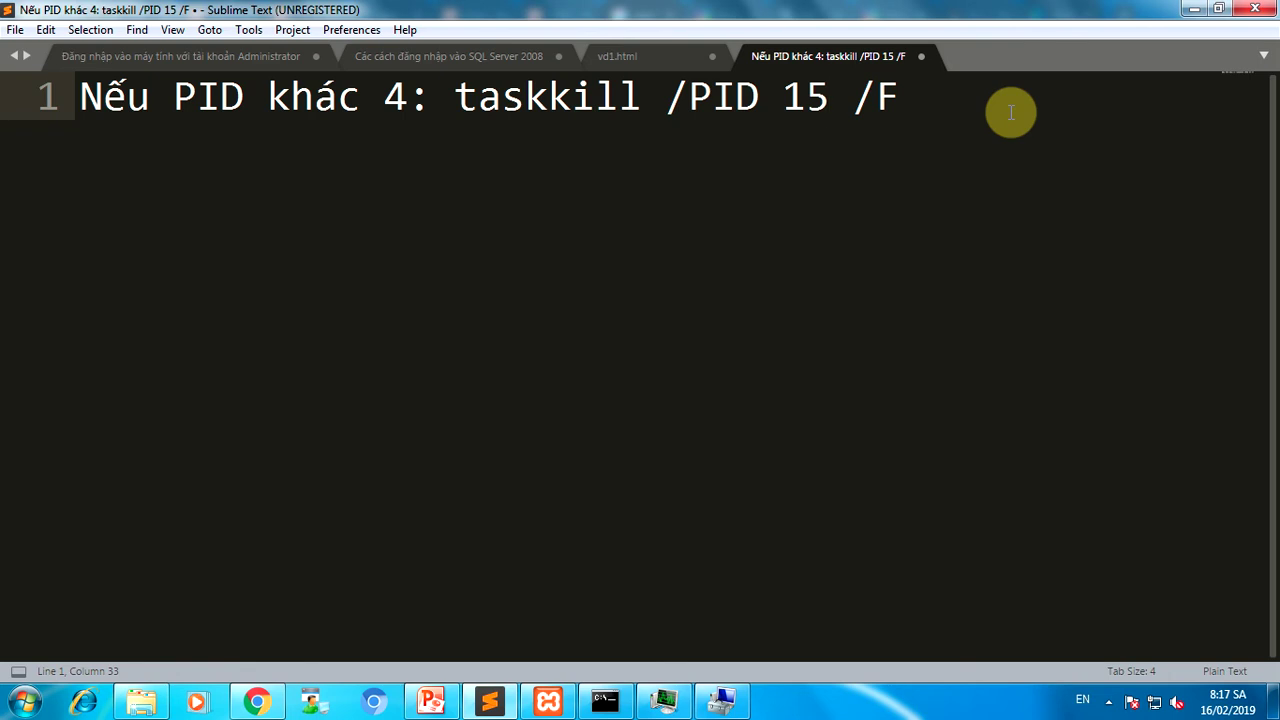
Step: Switch to the XAMPP Control Panel, restart Apache, and highlight the process ID in the earlier port 80 log message
click(550, 703)
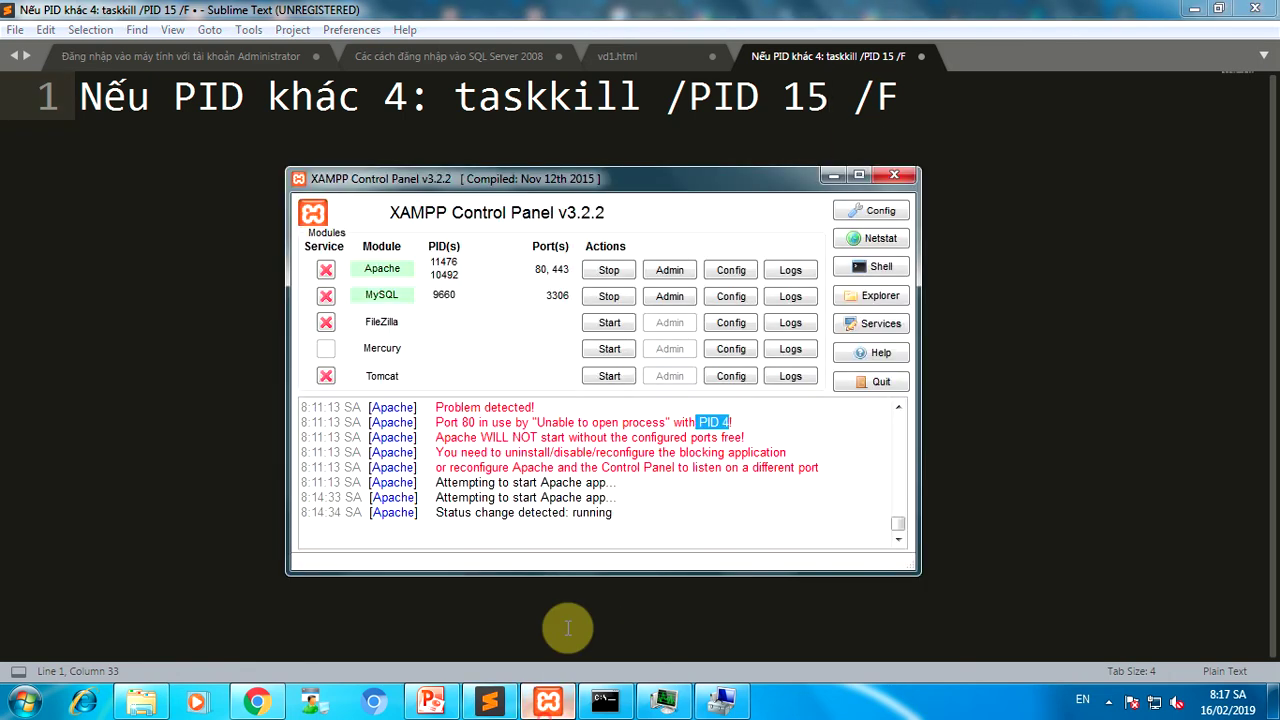
click(605, 276)
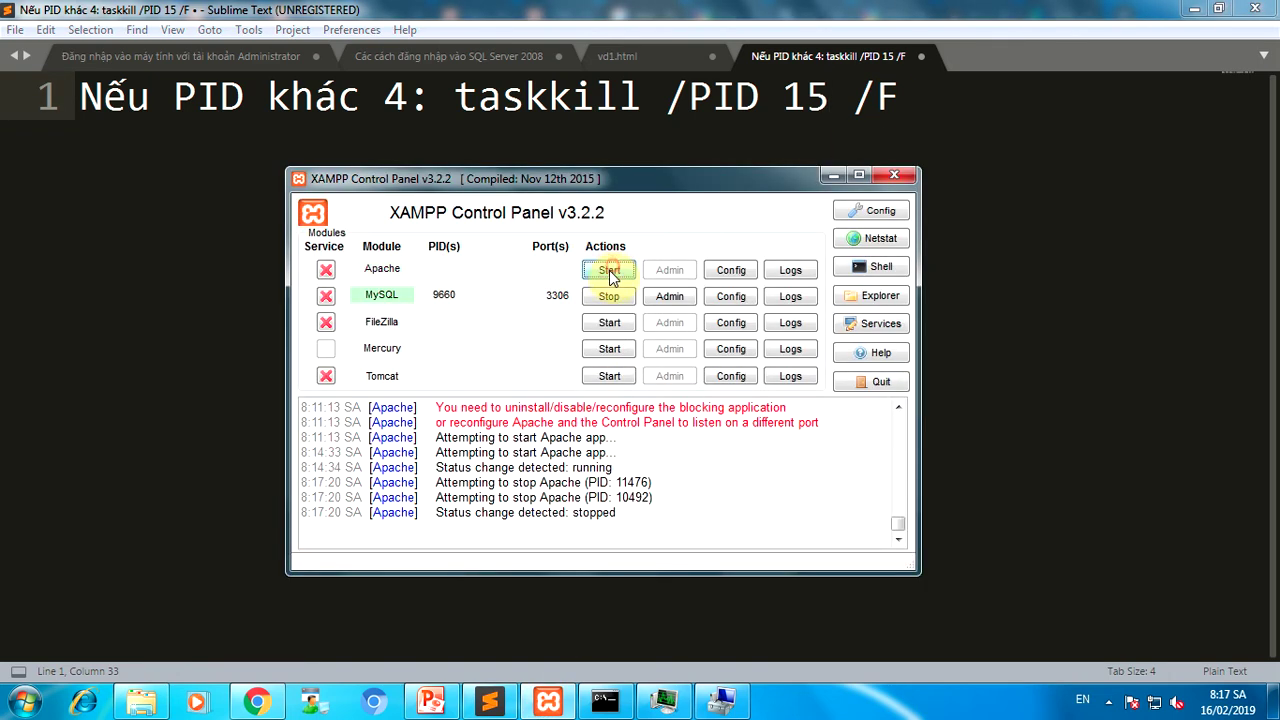
click(614, 277)
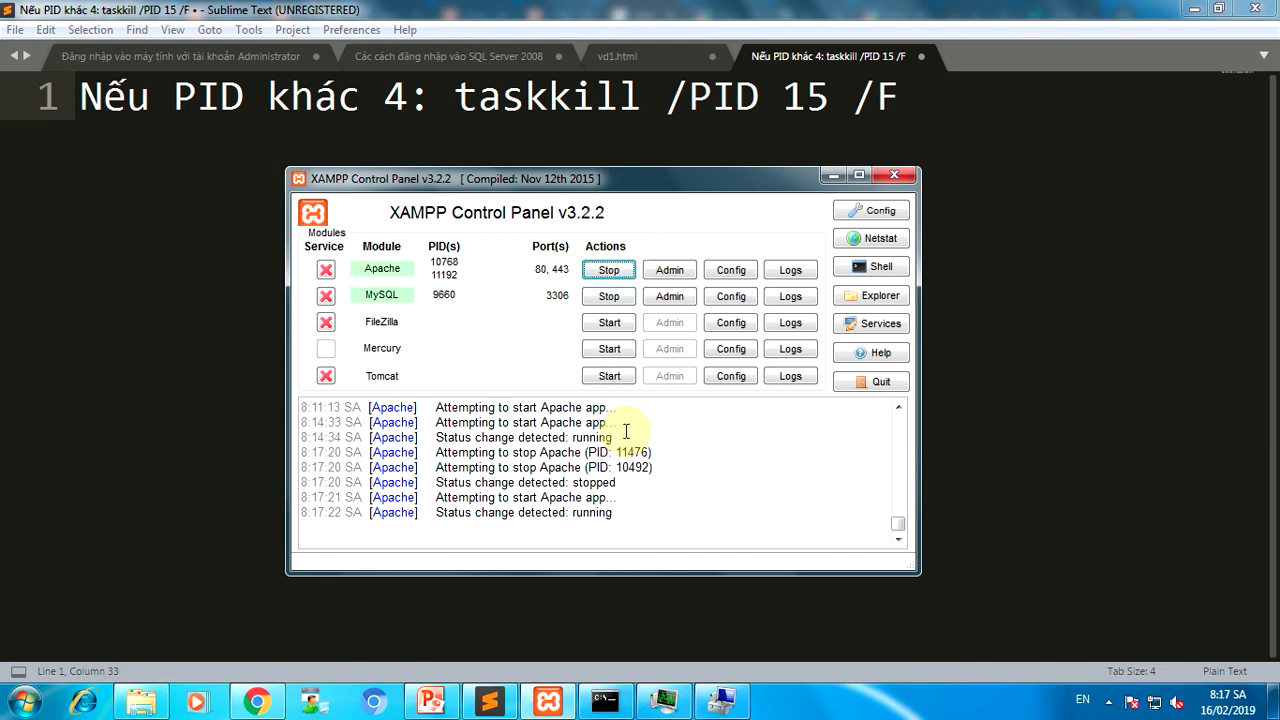
scroll(613, 483, up, 4)
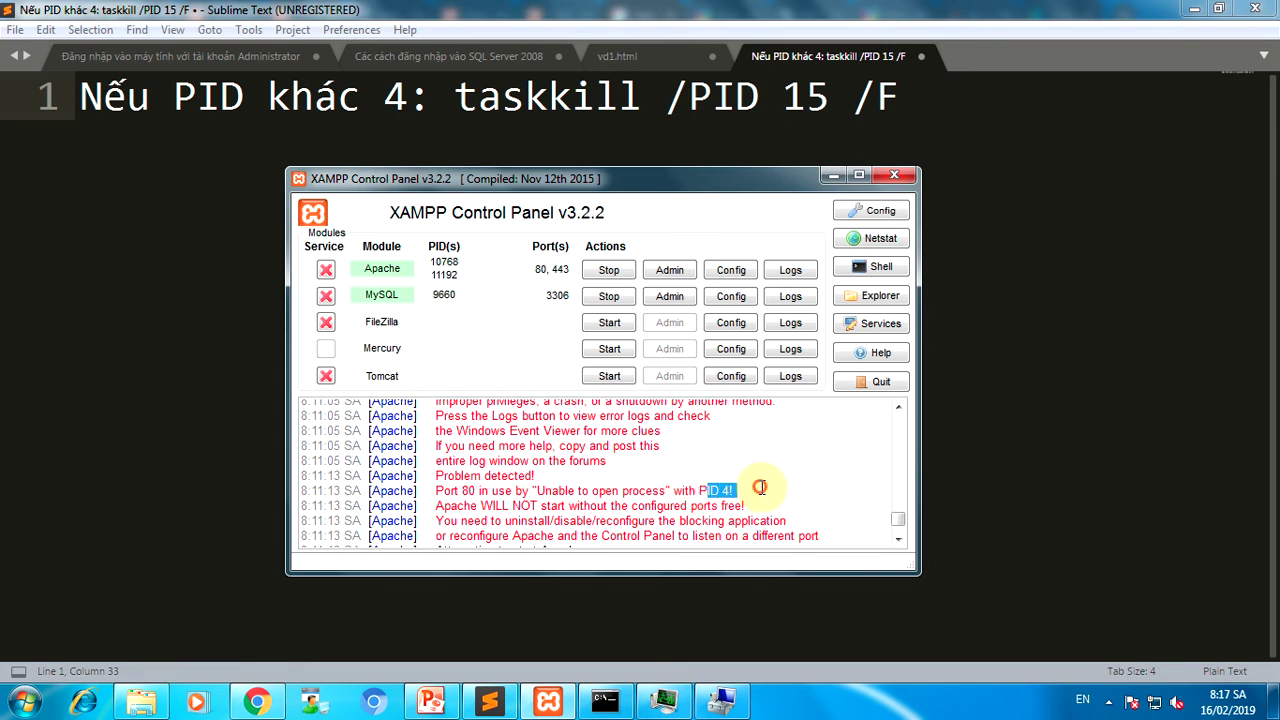
triple_click(716, 491)
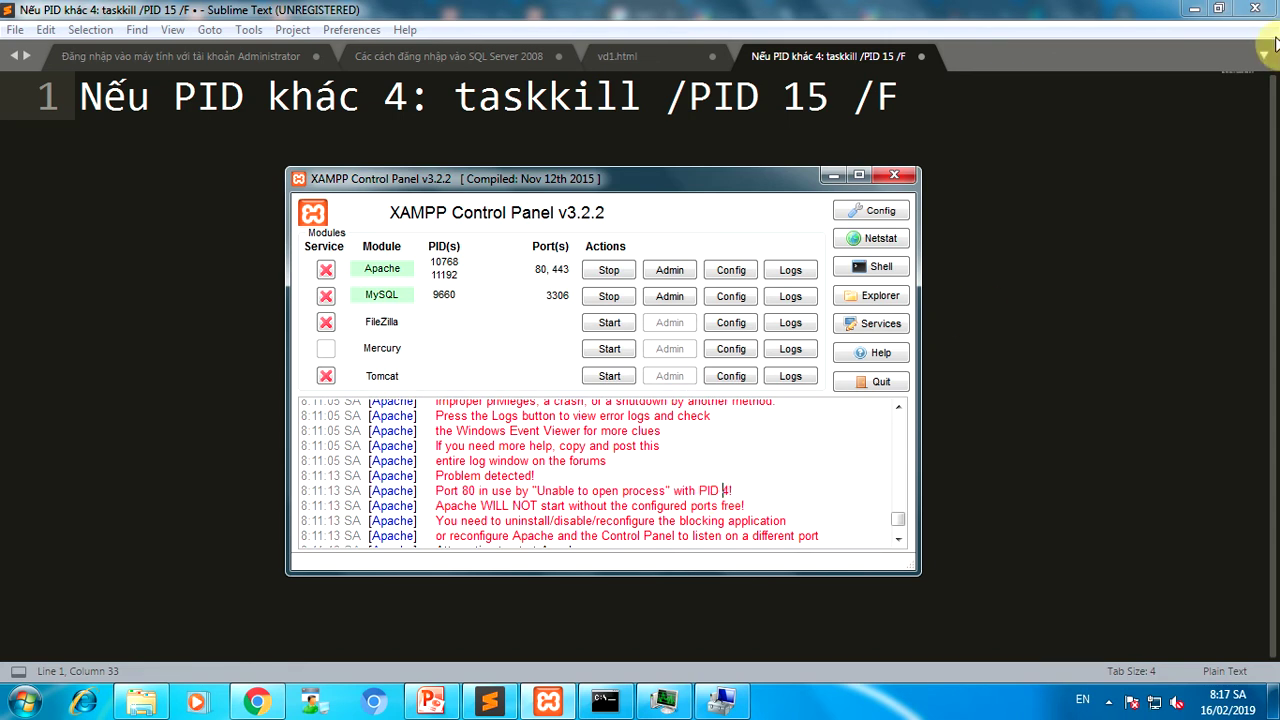
Step: Return to the Sublime Text note and add a second line reading "PID bằng 4:"
click(1037, 100)
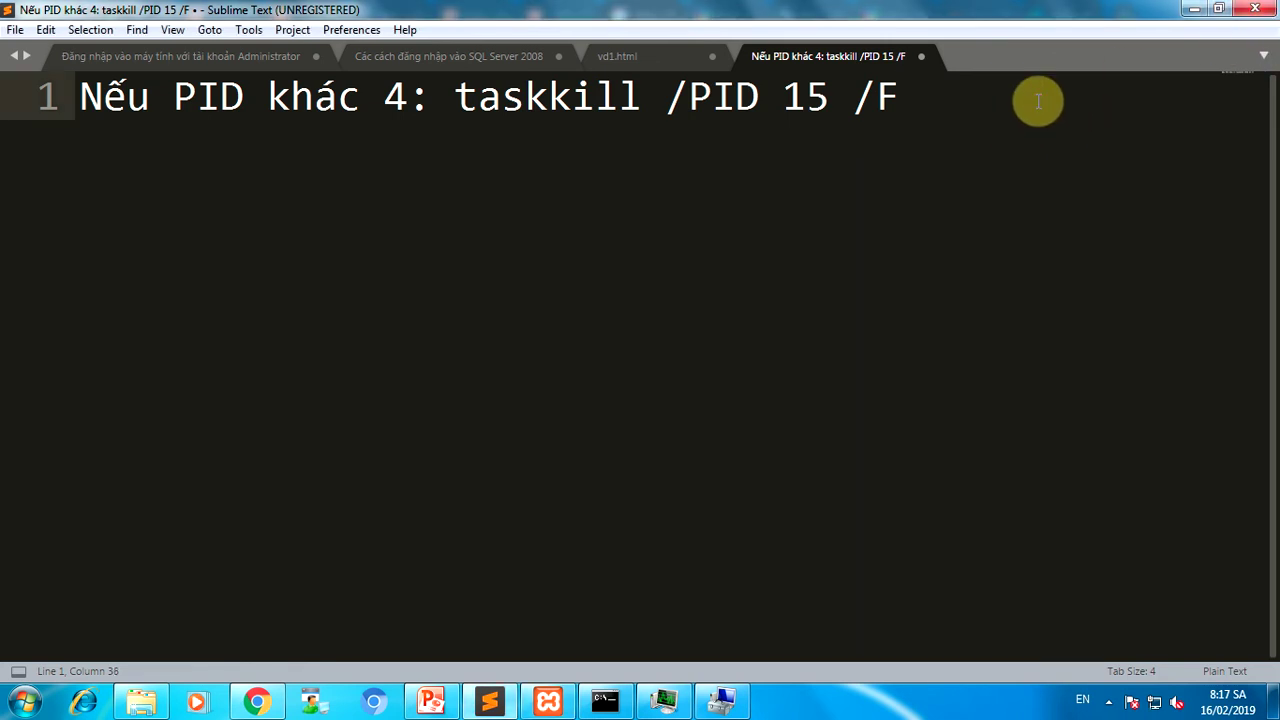
key(Return)
text(PID ba)
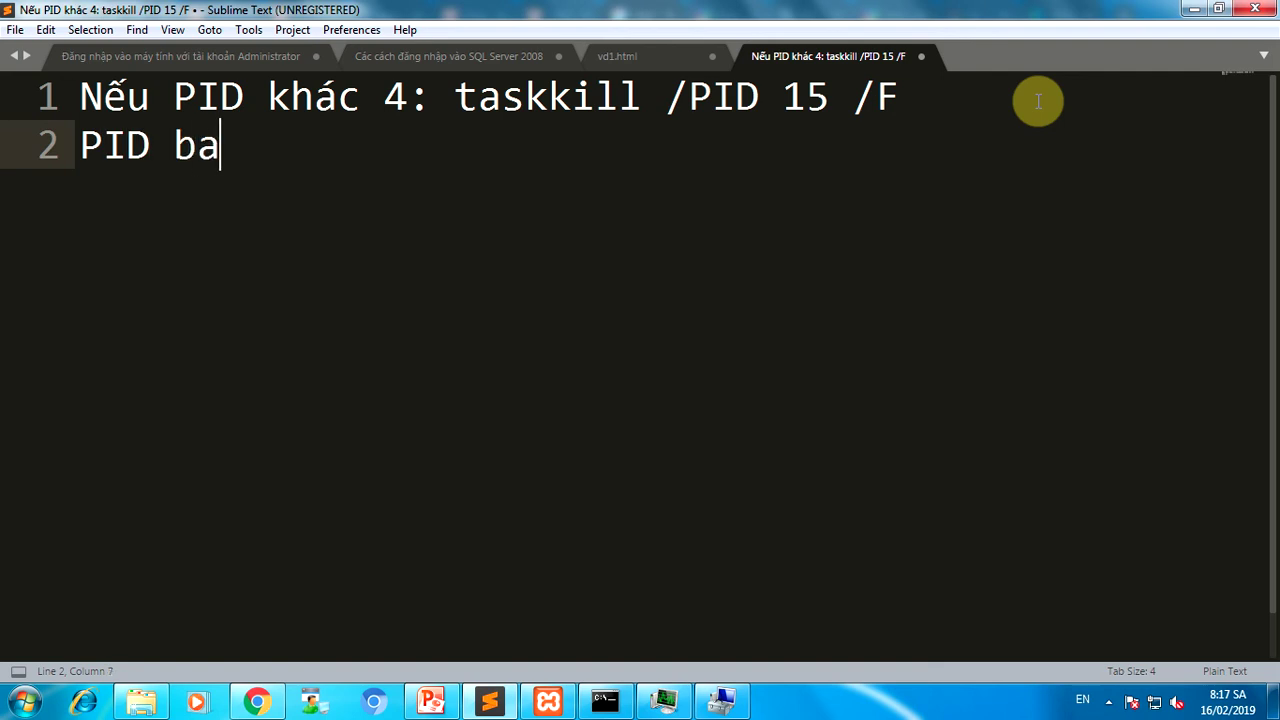
text(wngf 4:)
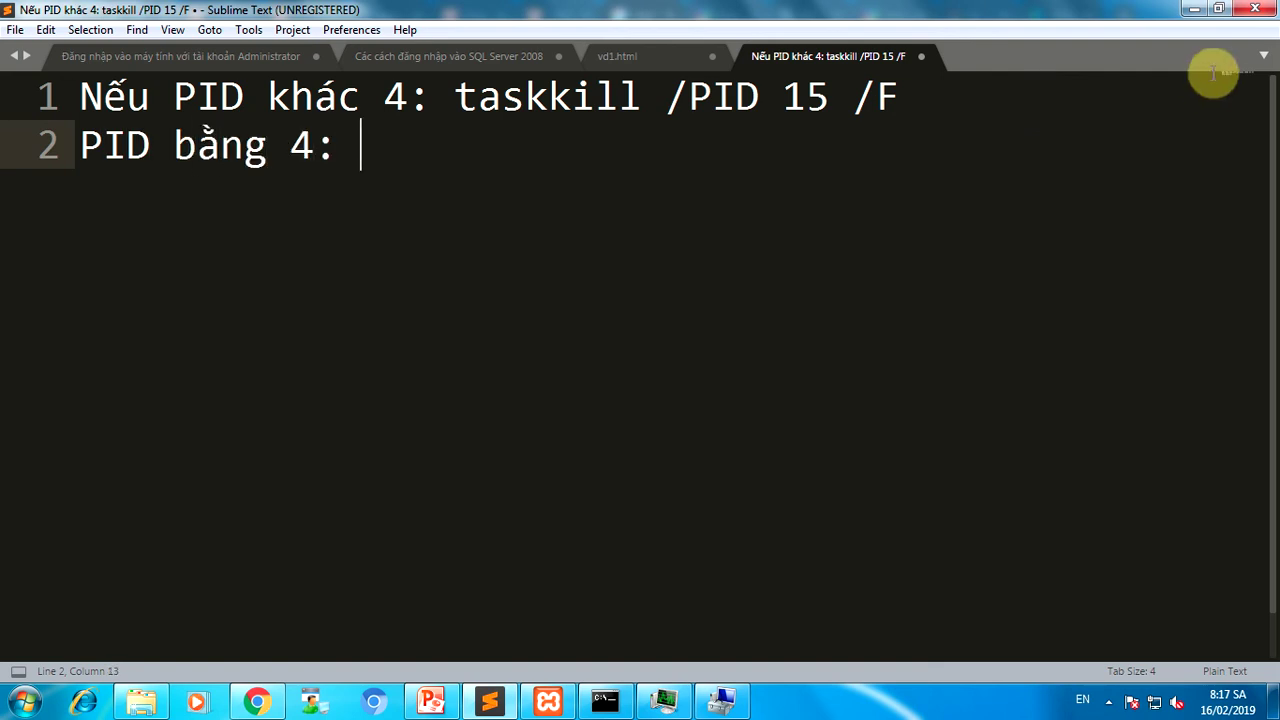
Step: Minimize the Sublime Text, Chrome and Windows Task Manager windows
click(1190, 9)
click(1190, 10)
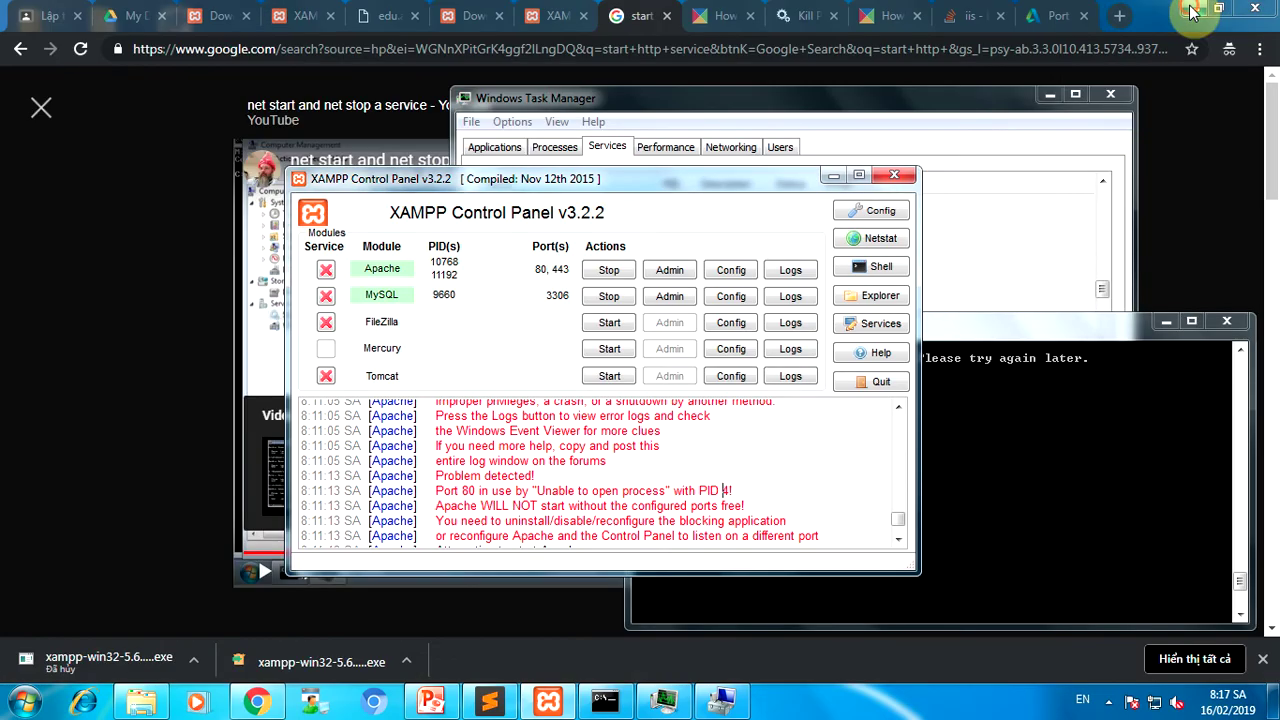
click(1050, 94)
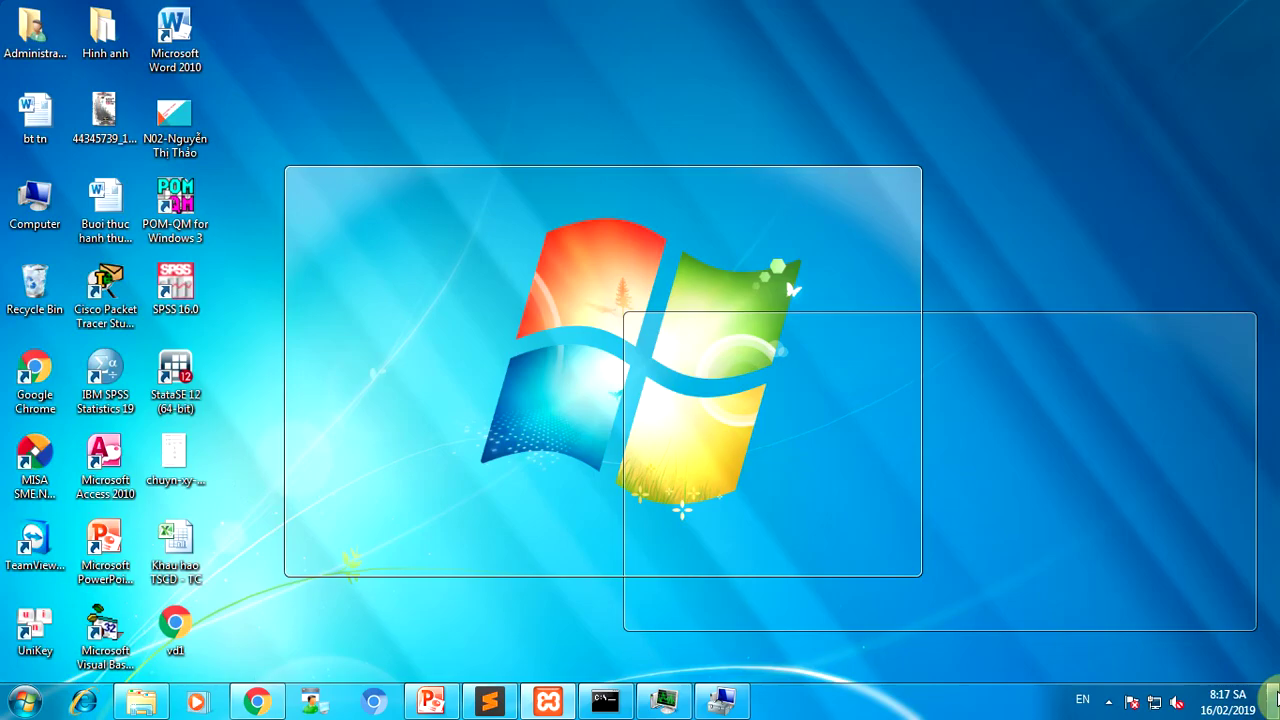
Step: Show the desktop, open Computer Management for this computer, and move its window clear of the desktop icons
click(1274, 700)
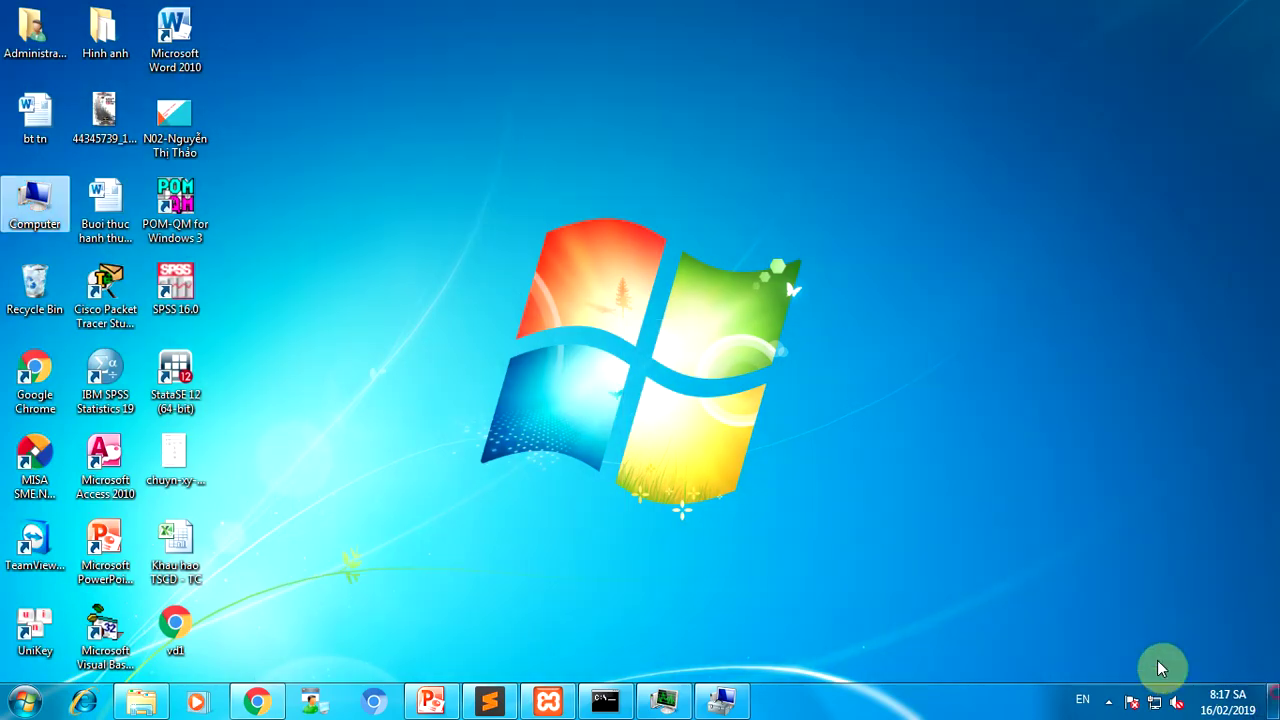
right_click(42, 203)
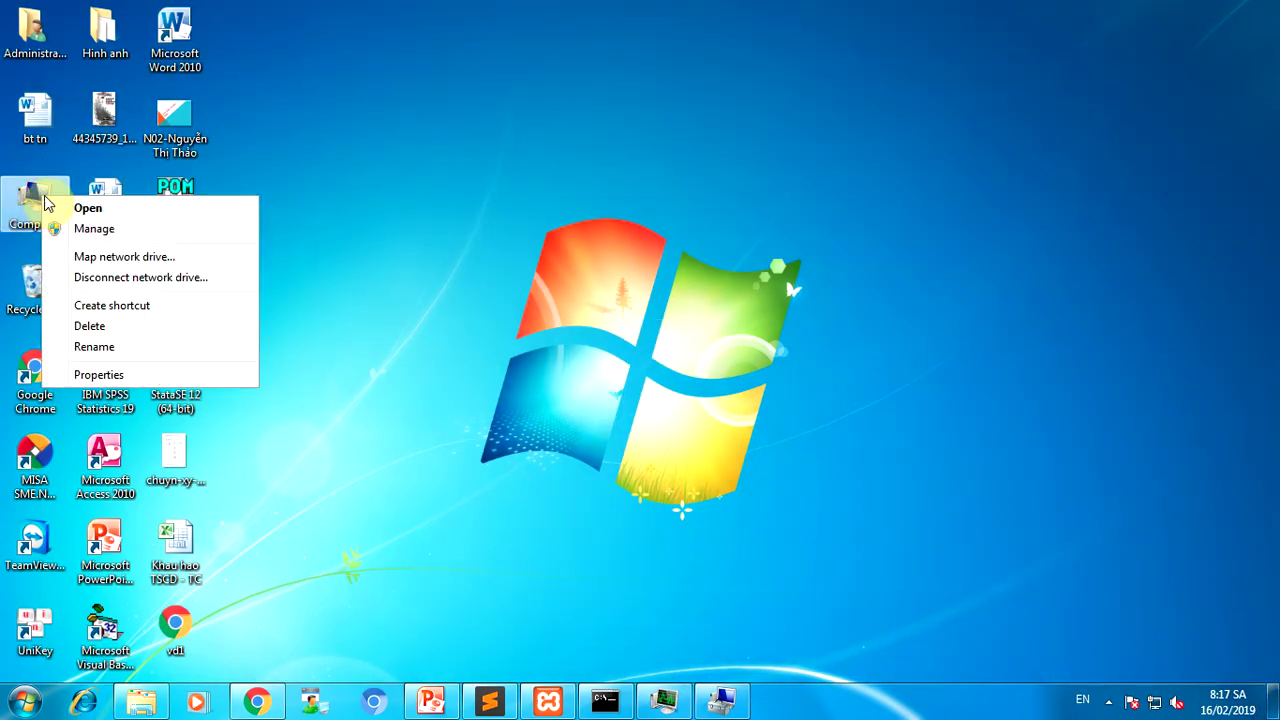
click(96, 231)
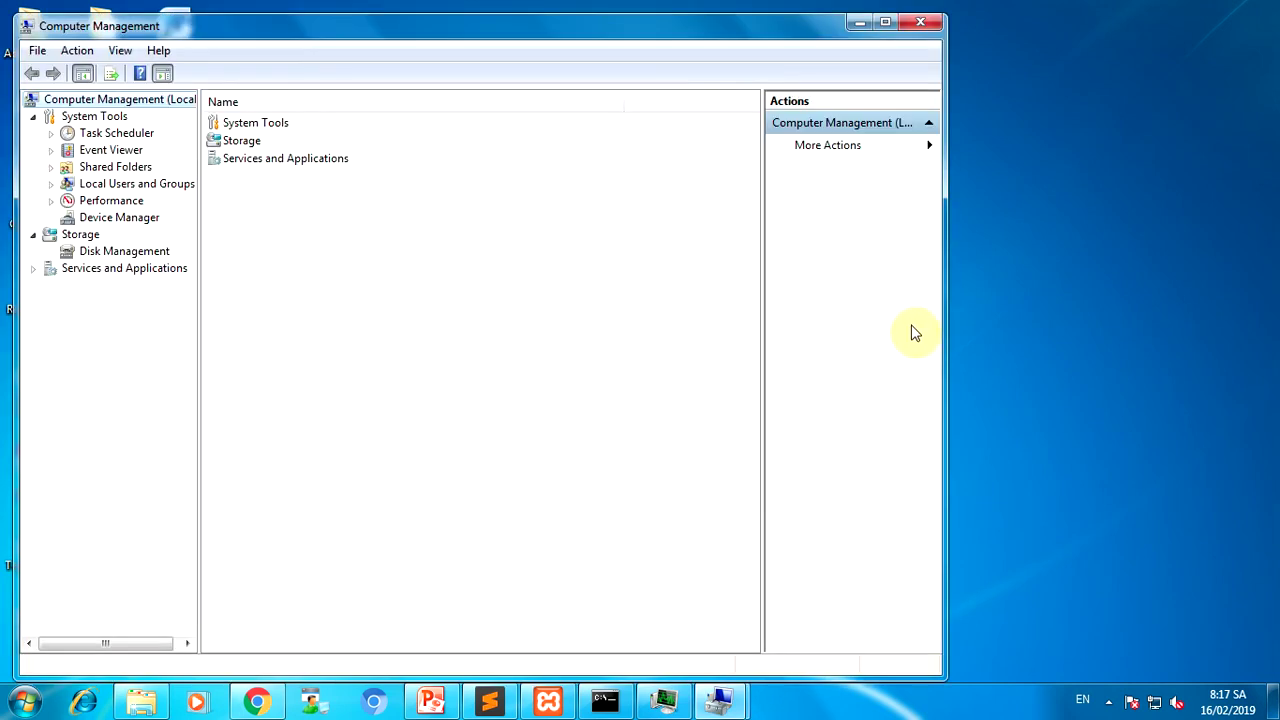
drag(414, 30, 638, 27)
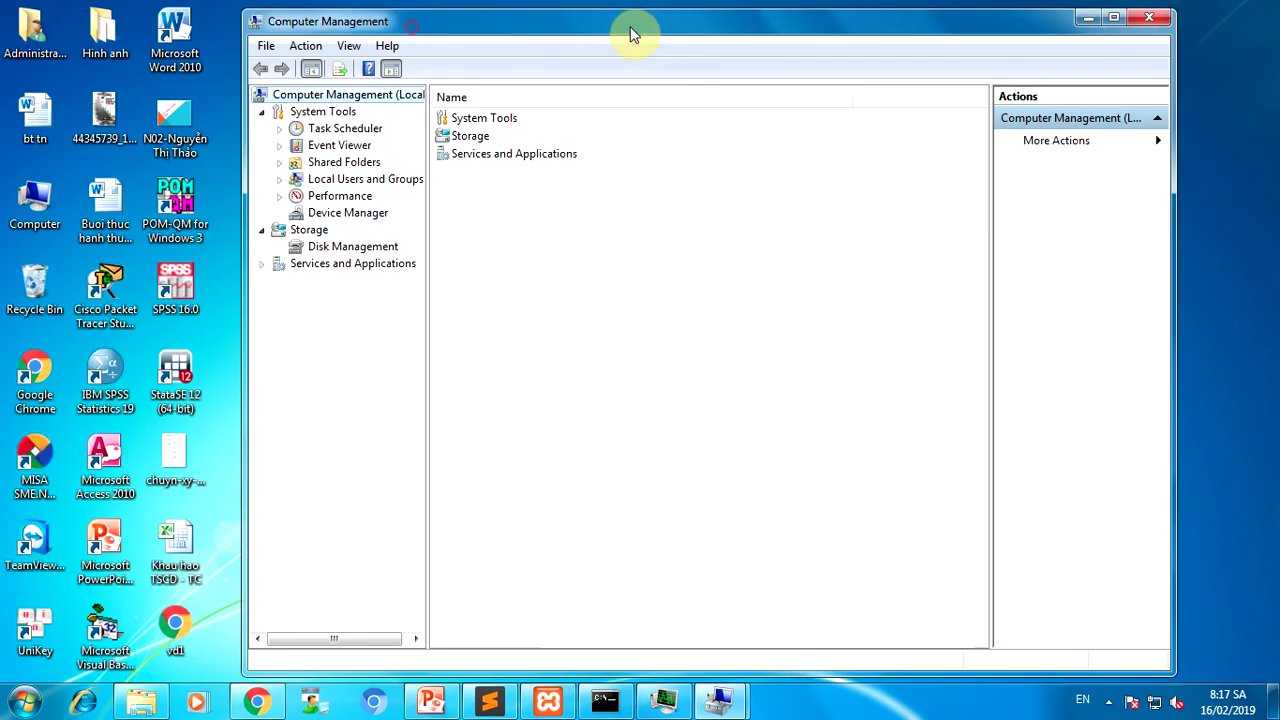
Step: Expand Services and Applications and SQL Server Configuration Manager in the tree, and display SQL Server Services
click(268, 270)
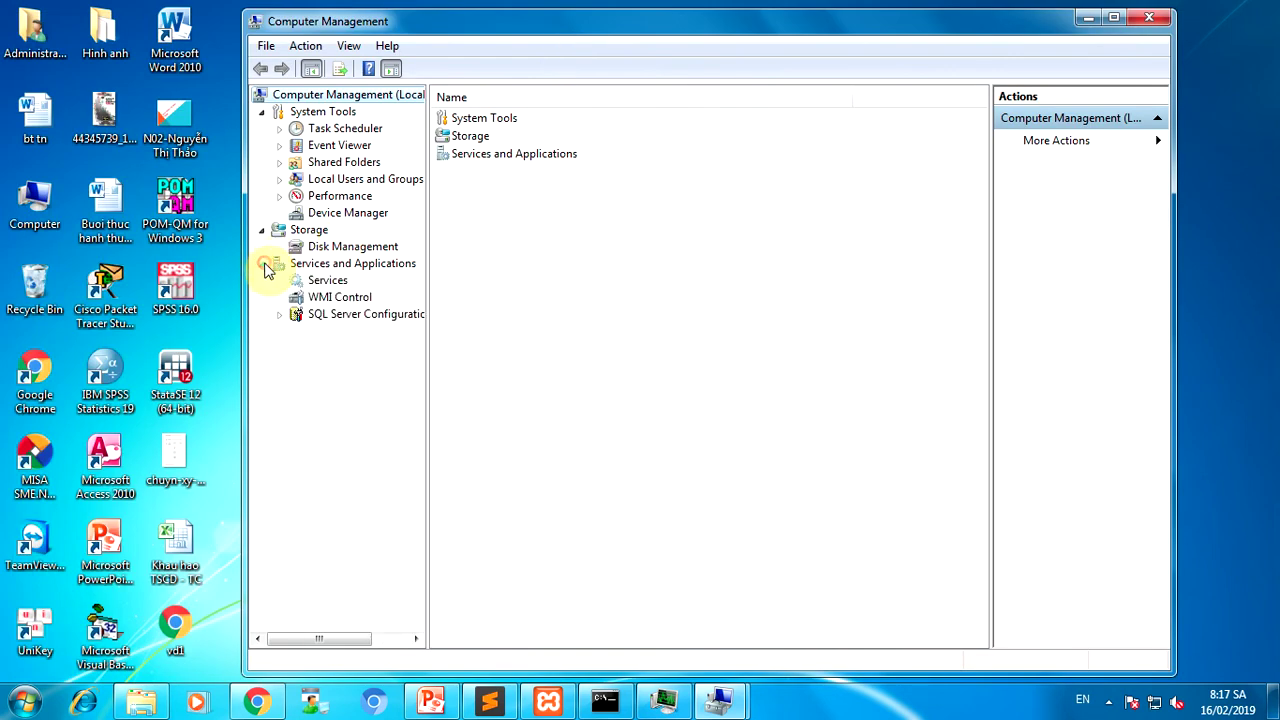
click(349, 316)
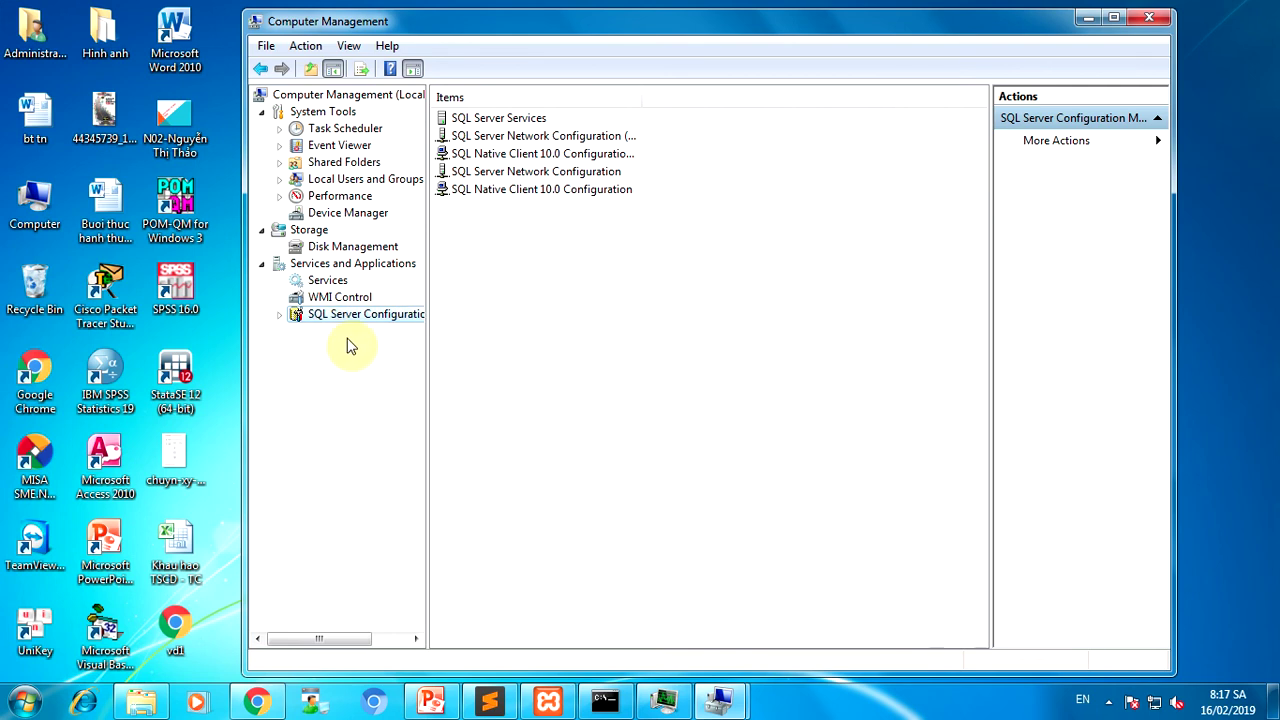
click(279, 315)
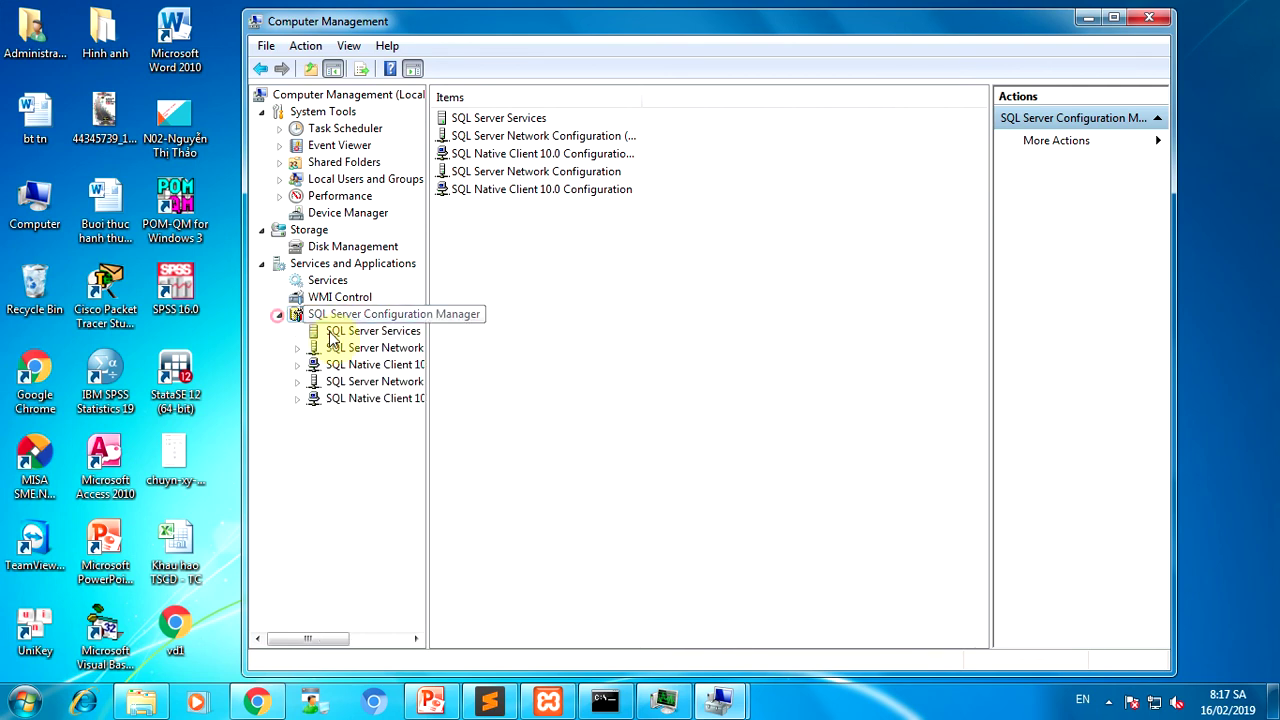
click(373, 332)
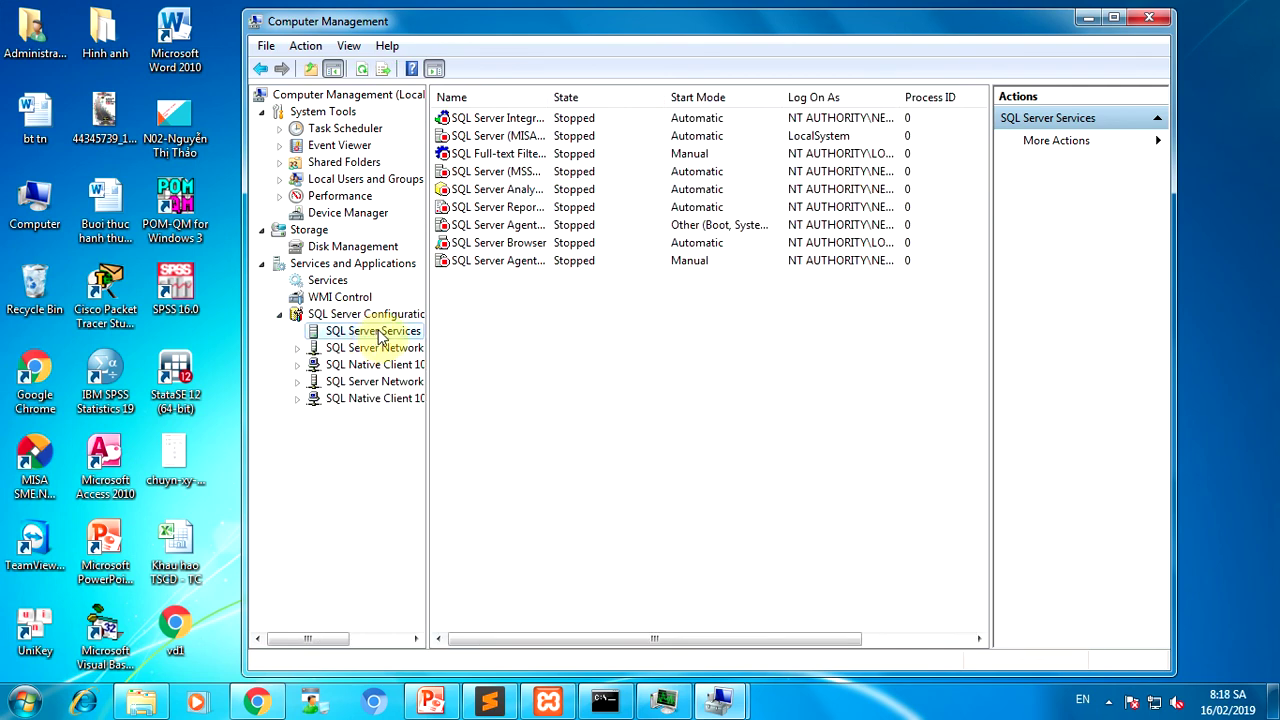
Step: Widen the service list's Name column and examine the available actions for the SQL Server Browser service
click(525, 243)
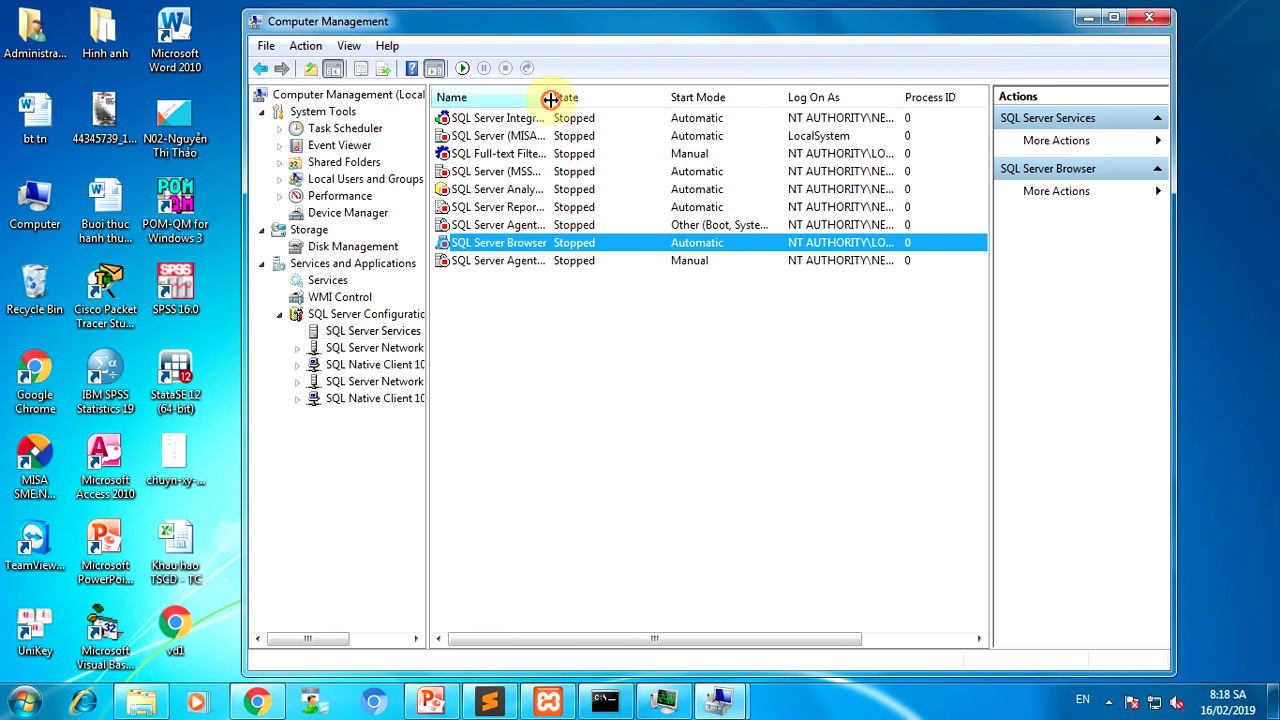
drag(550, 99, 697, 99)
right_click(517, 247)
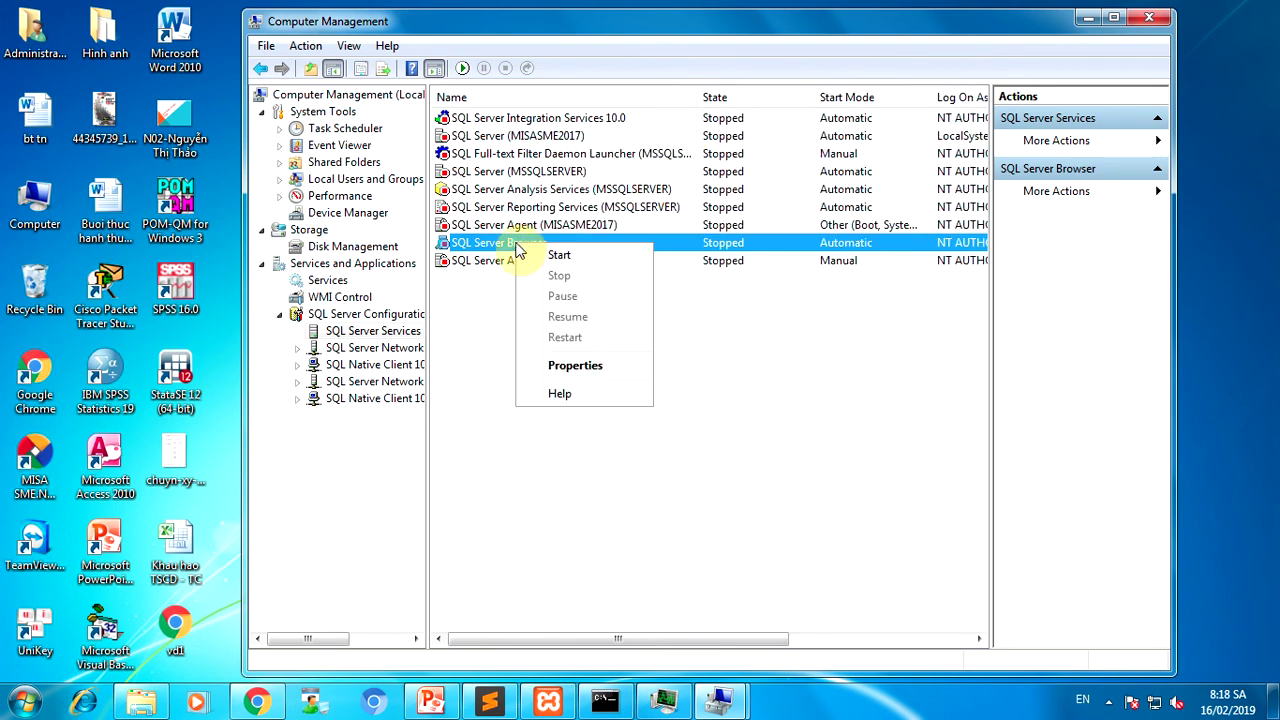
right_click(687, 244)
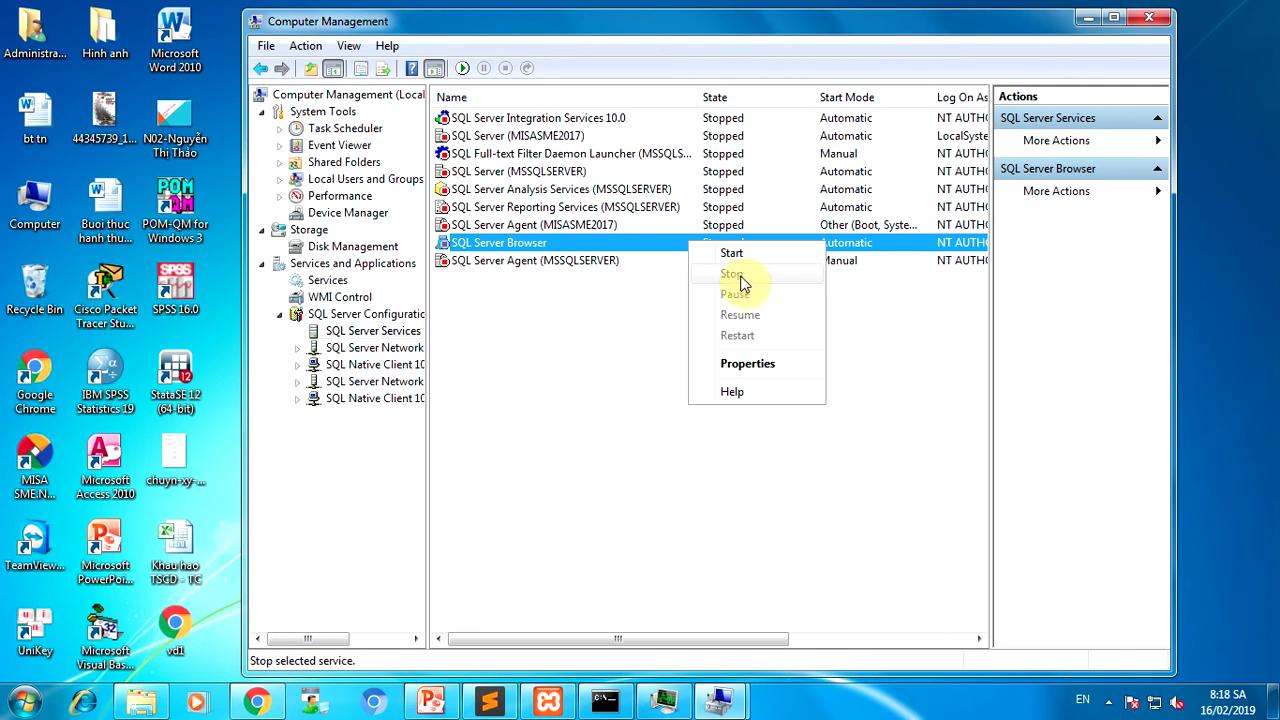
Step: Stop Apache in the XAMPP Control Panel, and start the SQL Server Browser service in Computer Management
click(551, 704)
click(609, 270)
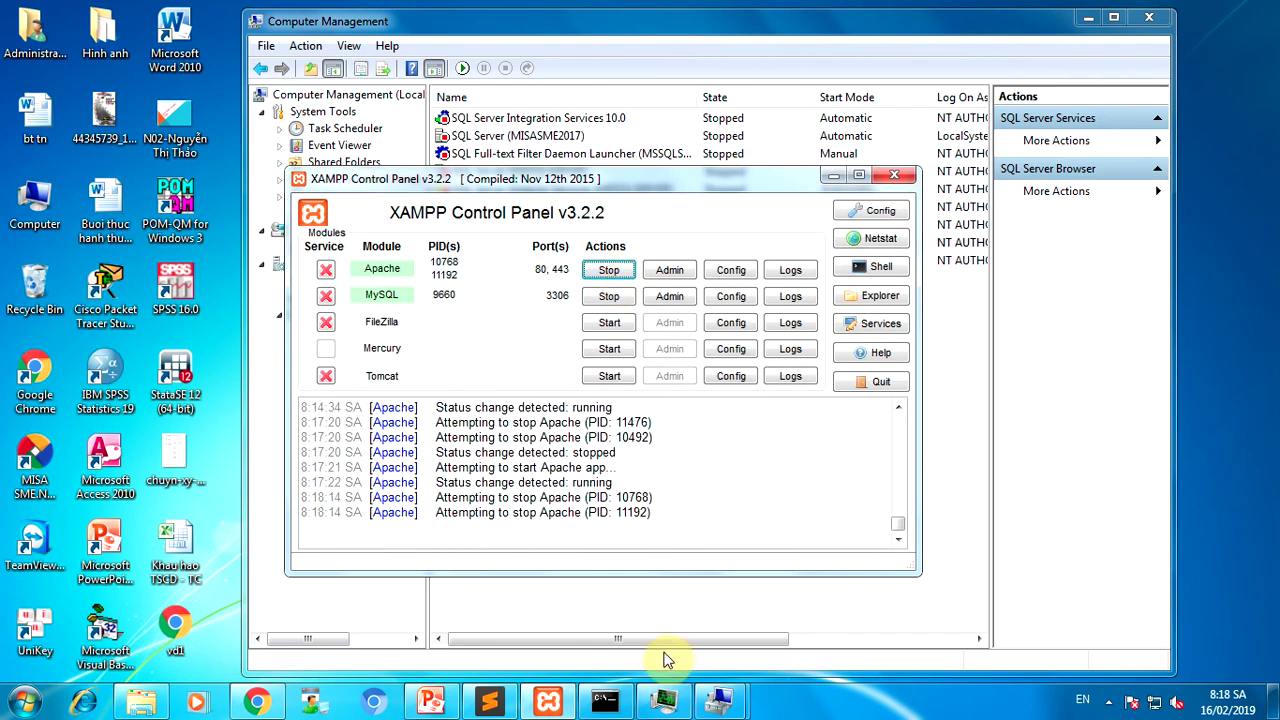
click(735, 45)
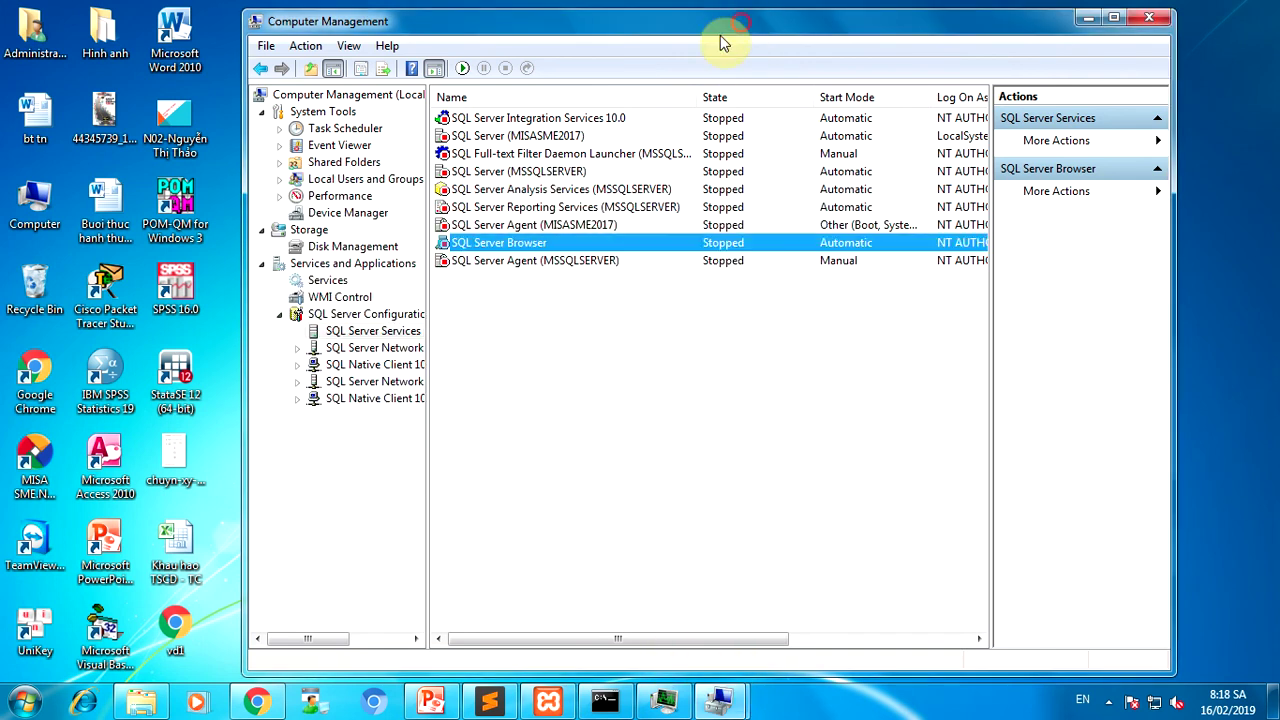
right_click(497, 244)
click(533, 252)
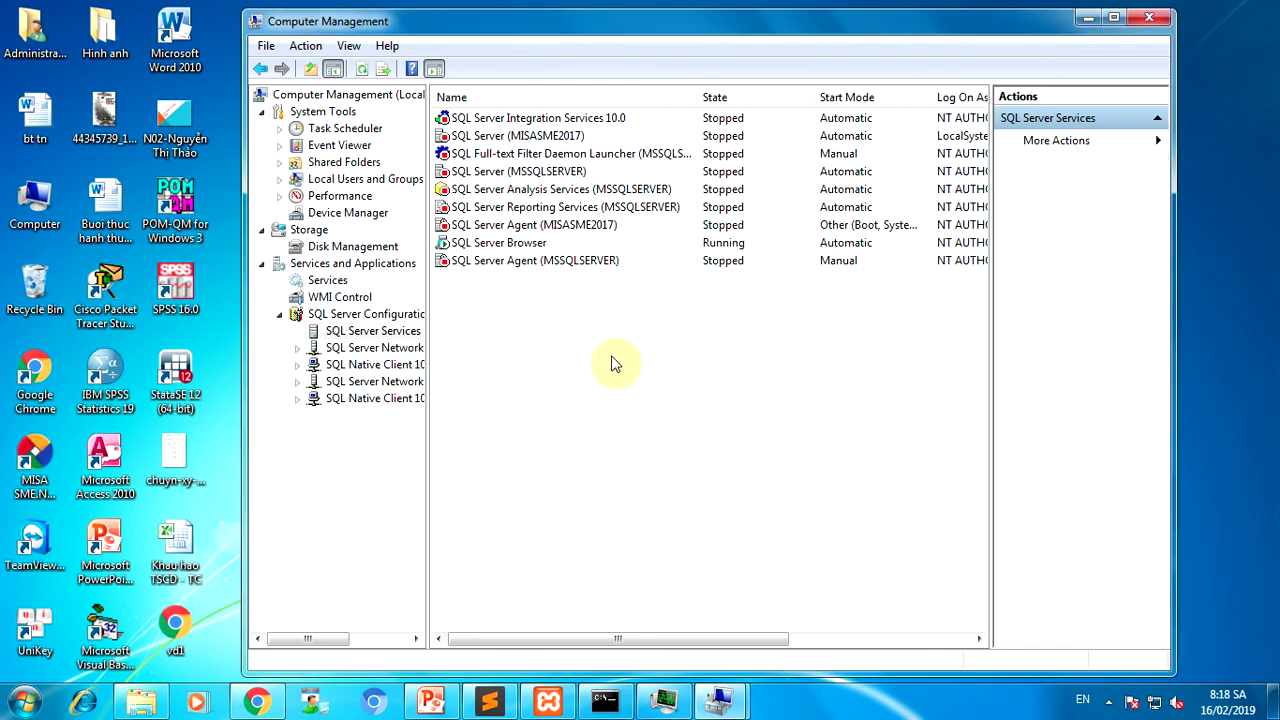
Step: Start Apache in the XAMPP Control Panel, and stop the SQL Server Browser service in Computer Management
click(548, 703)
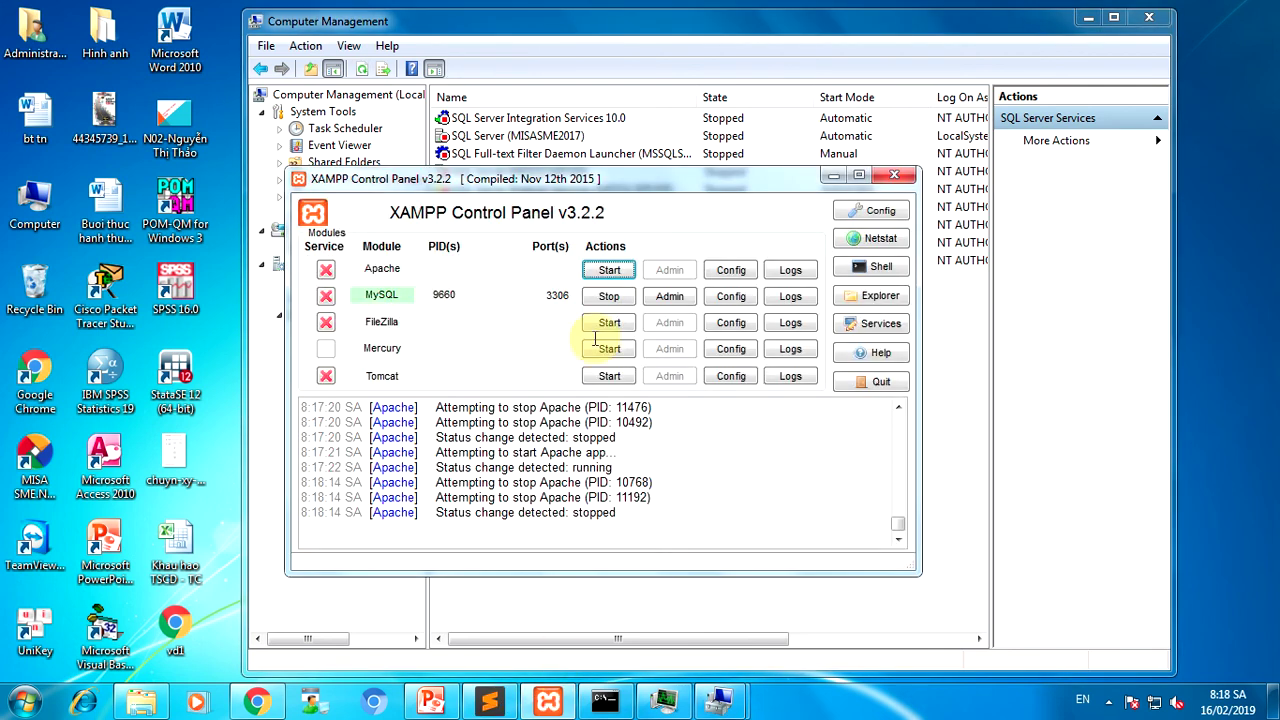
click(612, 270)
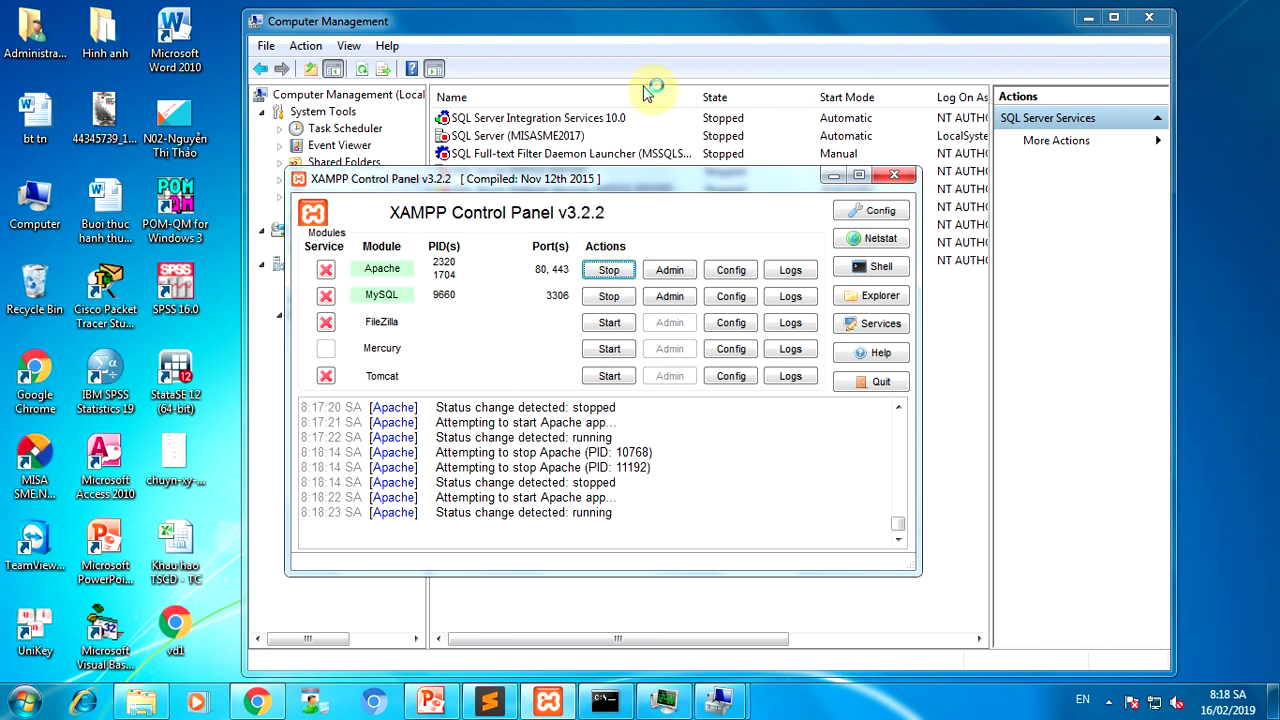
click(672, 34)
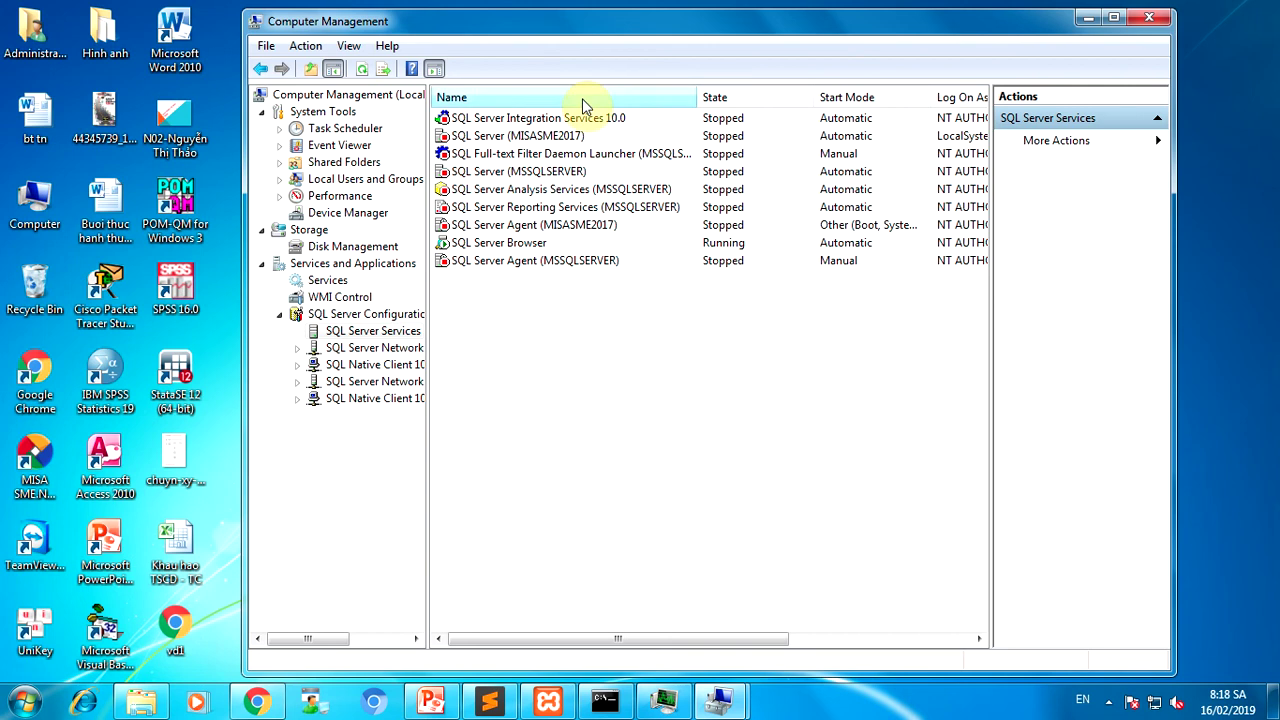
right_click(530, 249)
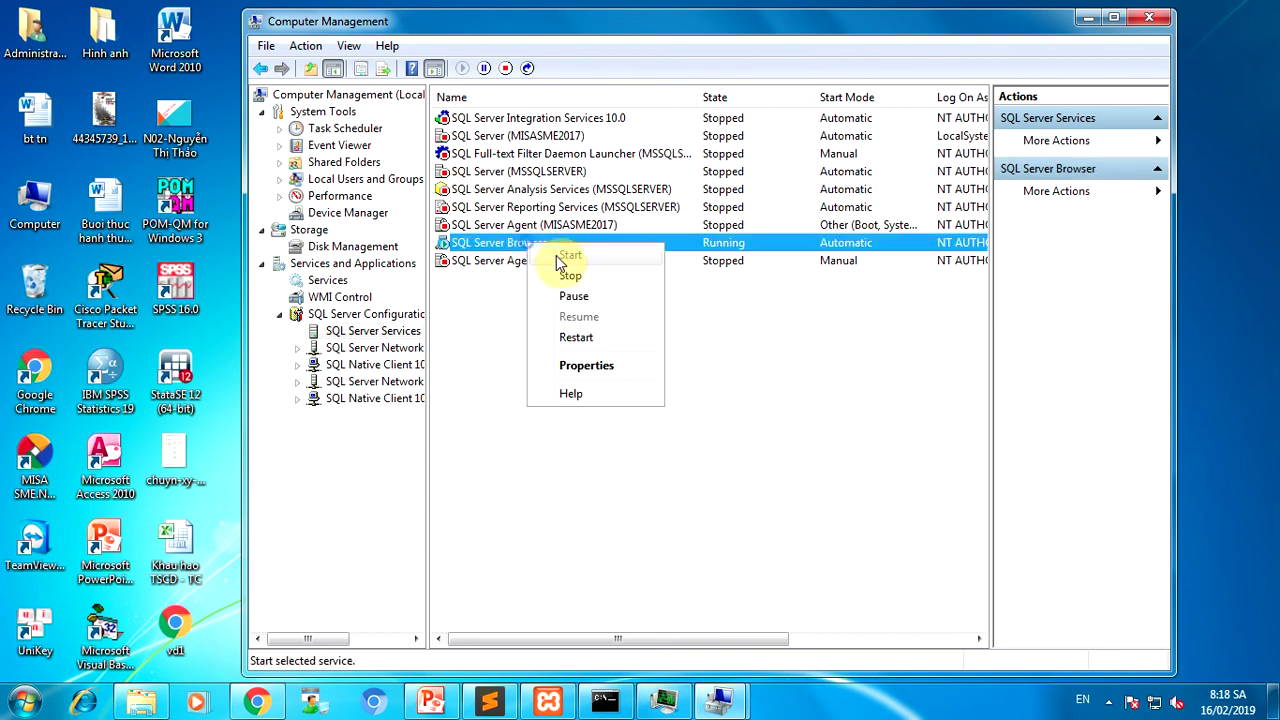
click(574, 277)
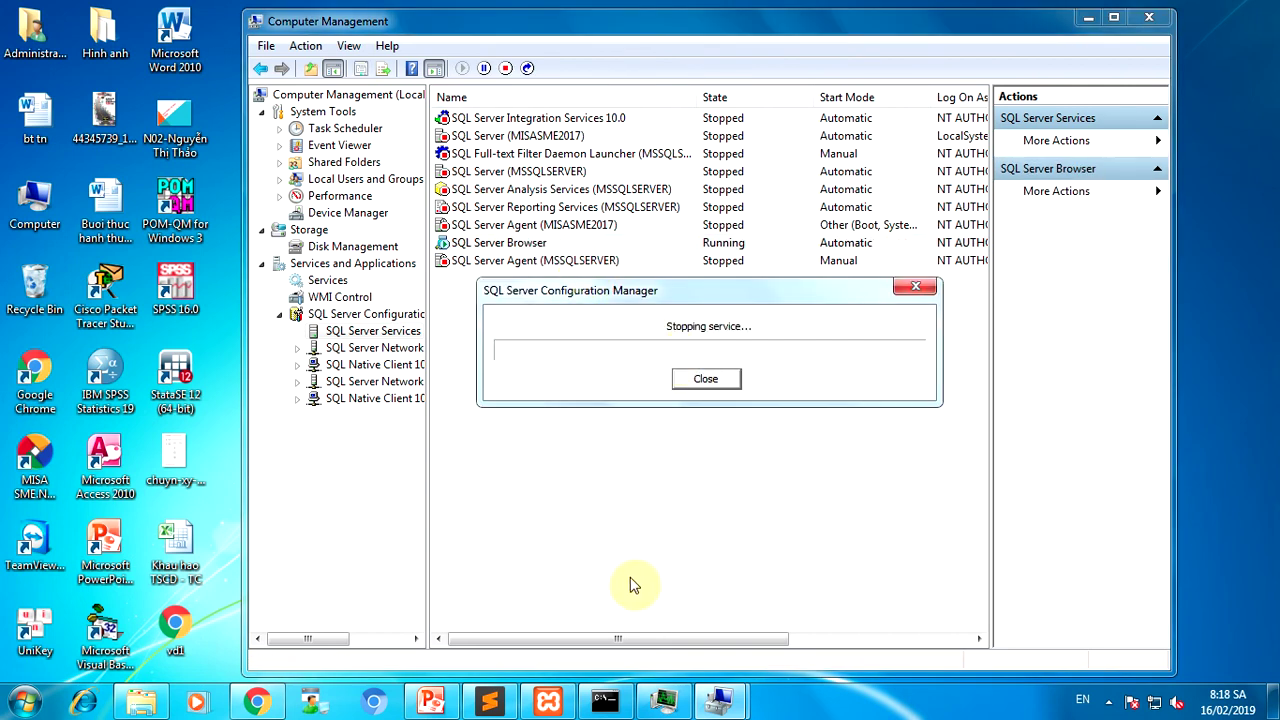
Step: Bring up the XAMPP Control Panel and minimize the Computer Management and existing Chrome windows
click(548, 702)
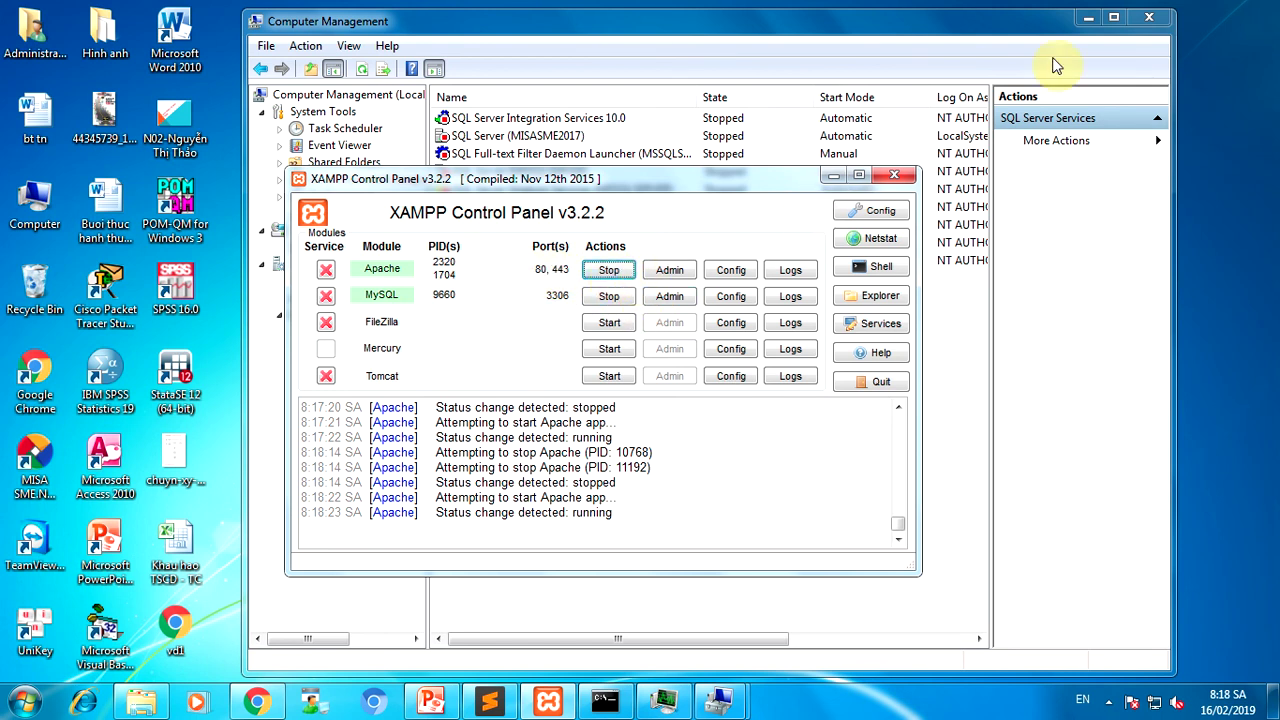
click(1089, 19)
click(1089, 19)
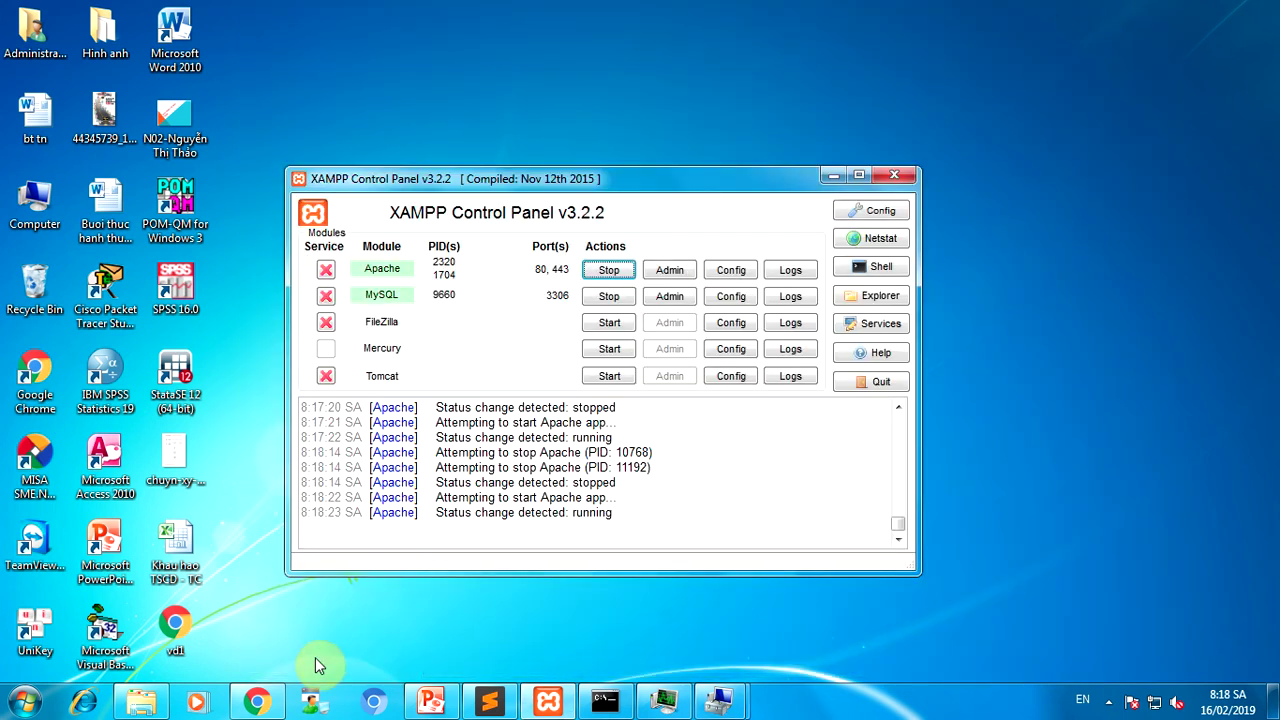
click(257, 700)
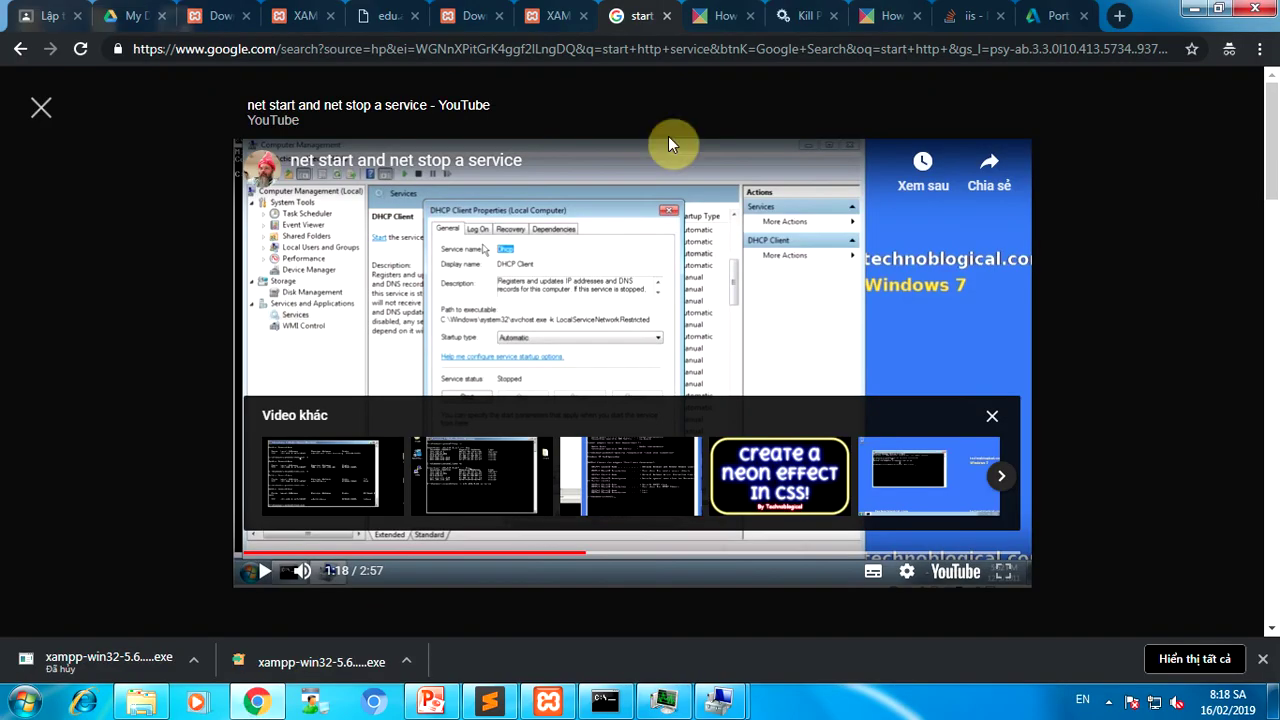
click(1190, 9)
Step: Open a new Chrome window, maximize it, and load localhost
double_click(35, 375)
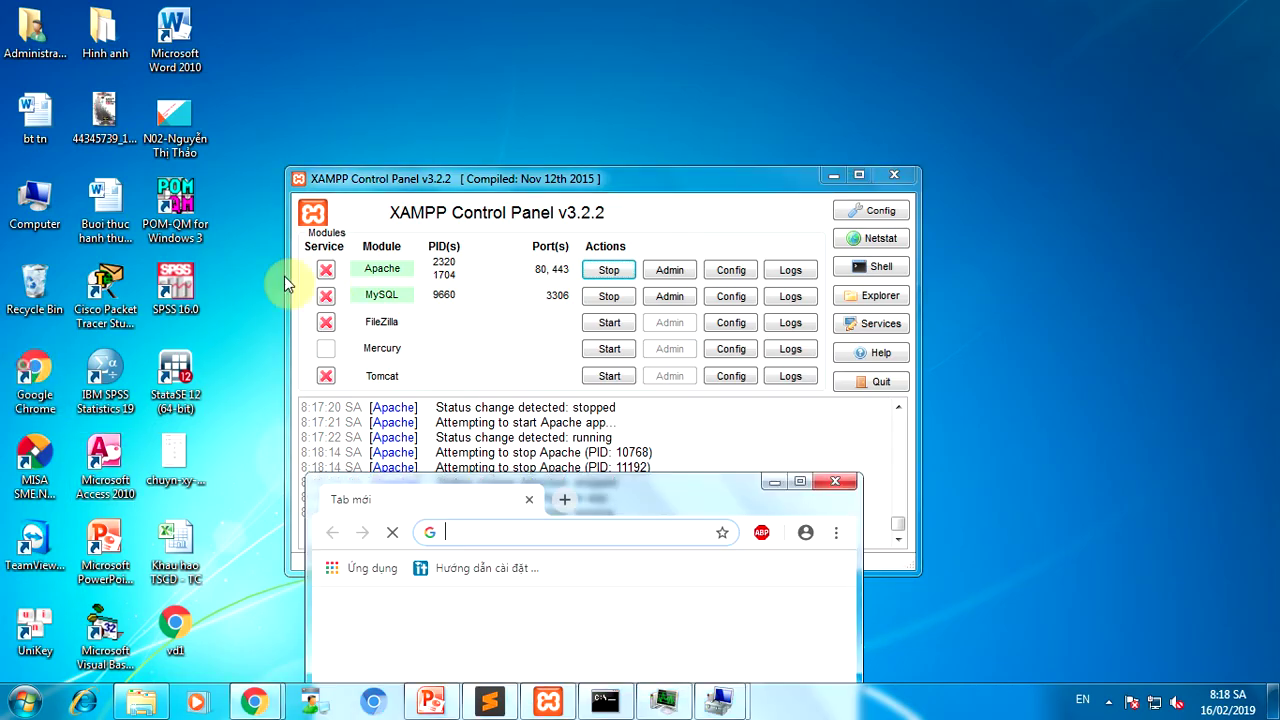
drag(623, 494, 1125, 55)
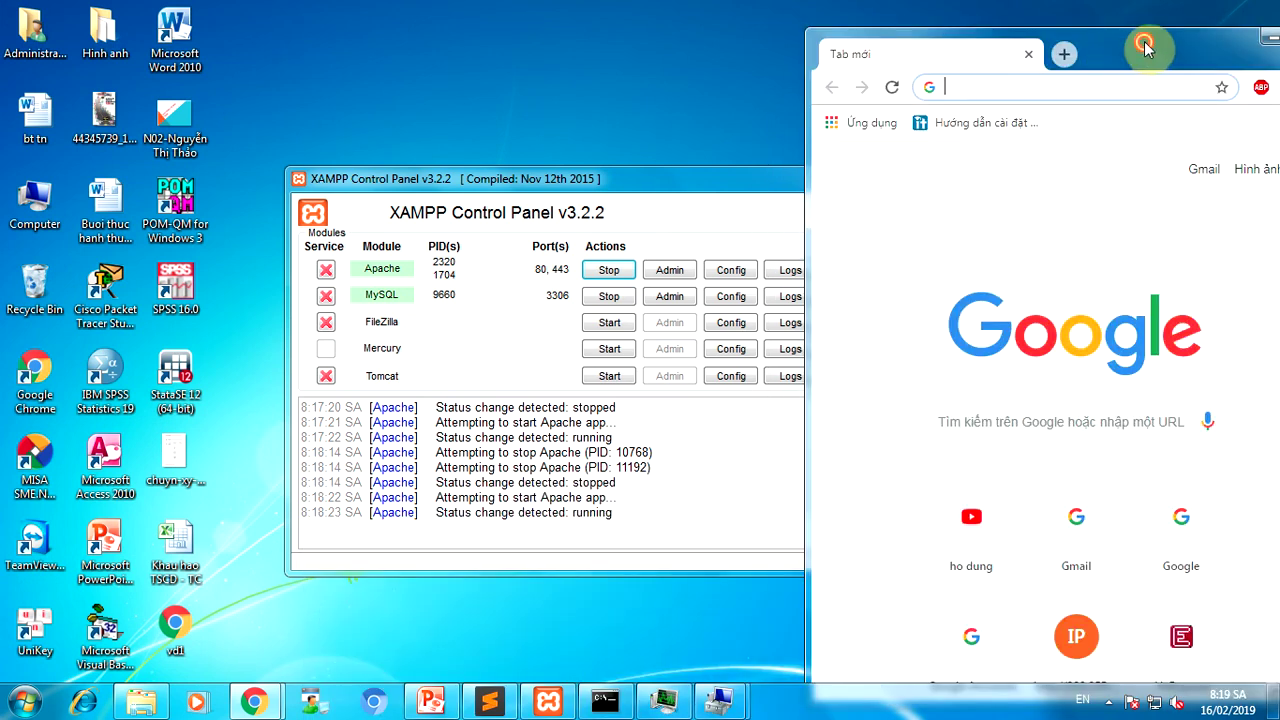
double_click(1145, 47)
click(467, 43)
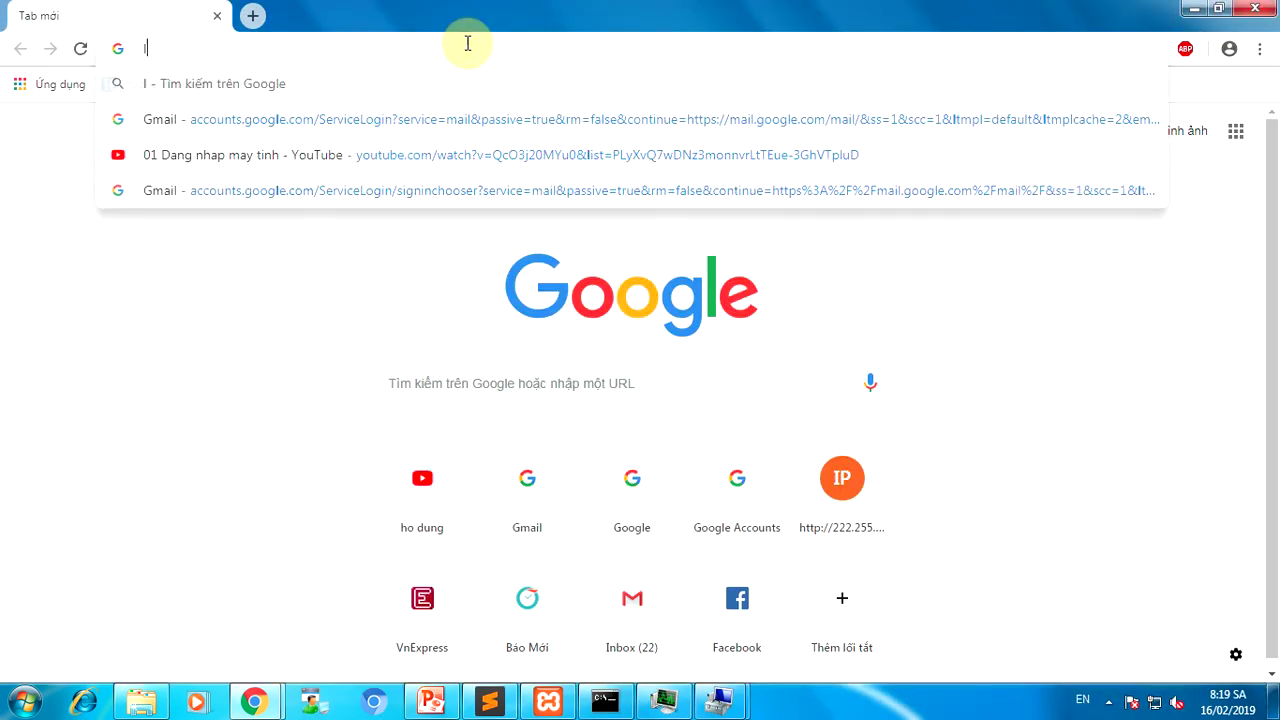
text(localhost)
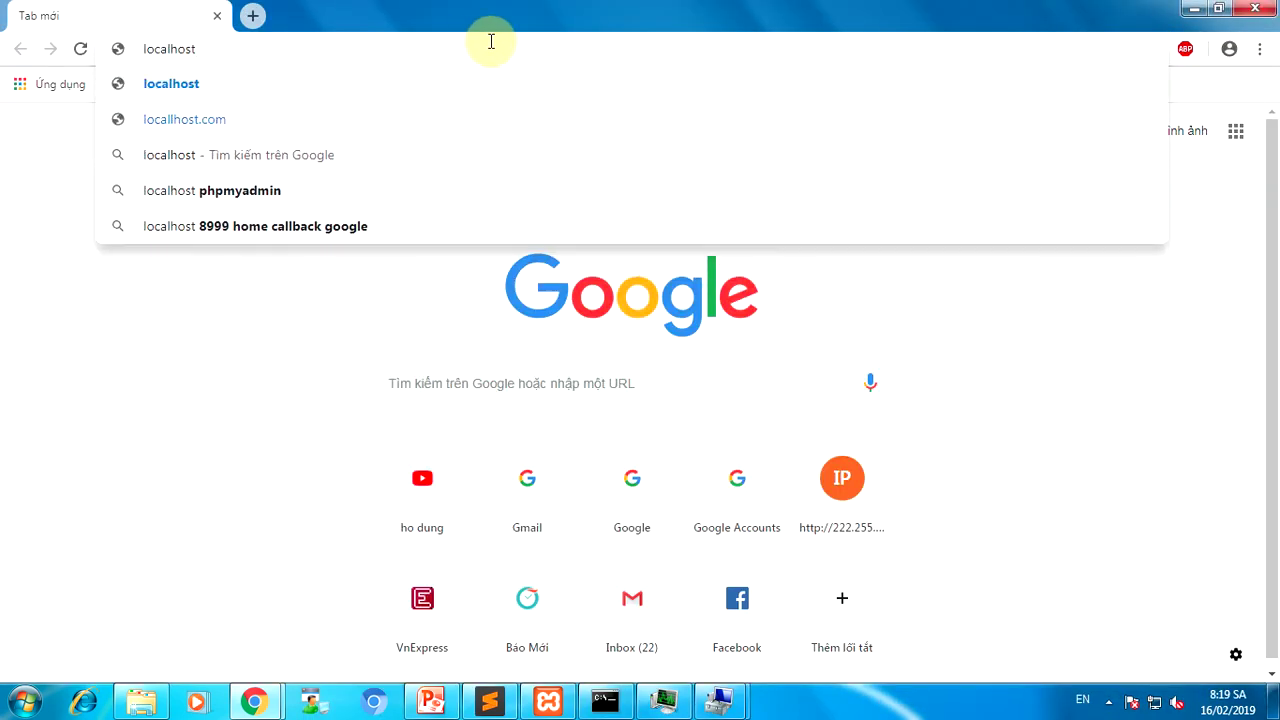
key(Return)
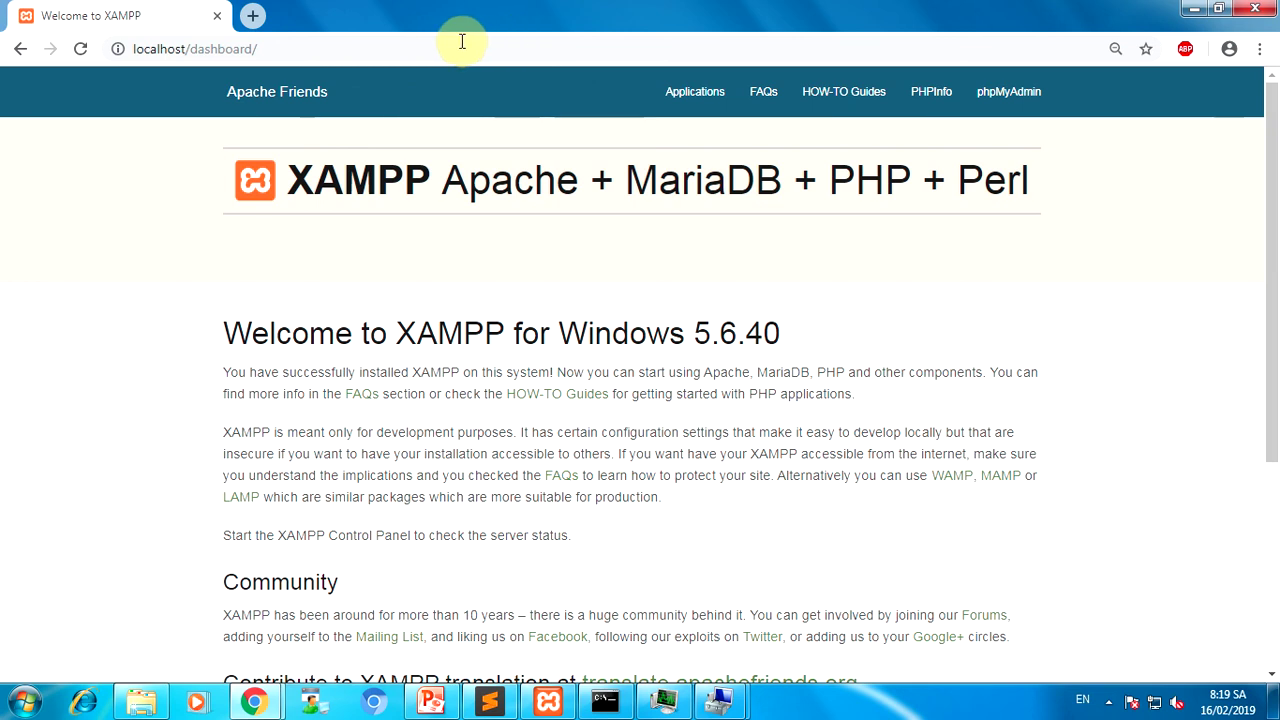
Step: Highlight the dashboard path and text on the XAMPP welcome page, view localhost/phpmyadmin, and return to the dashboard
drag(190, 49, 300, 49)
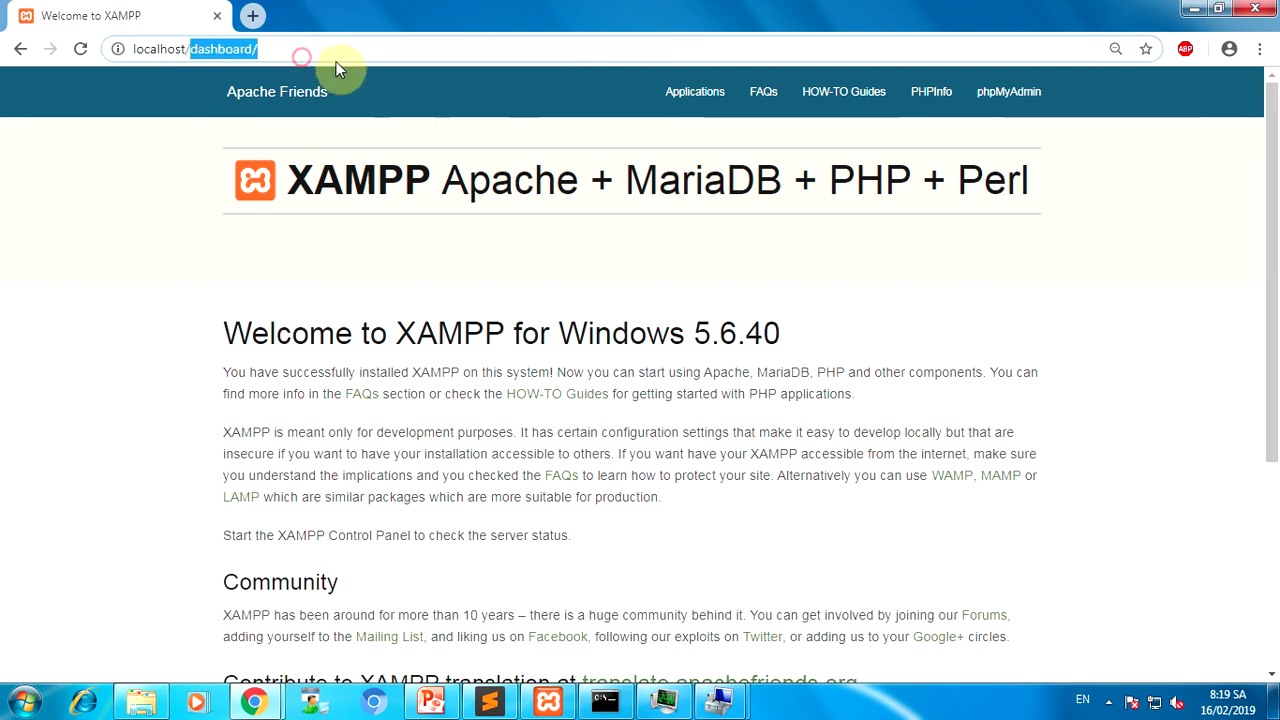
click(286, 49)
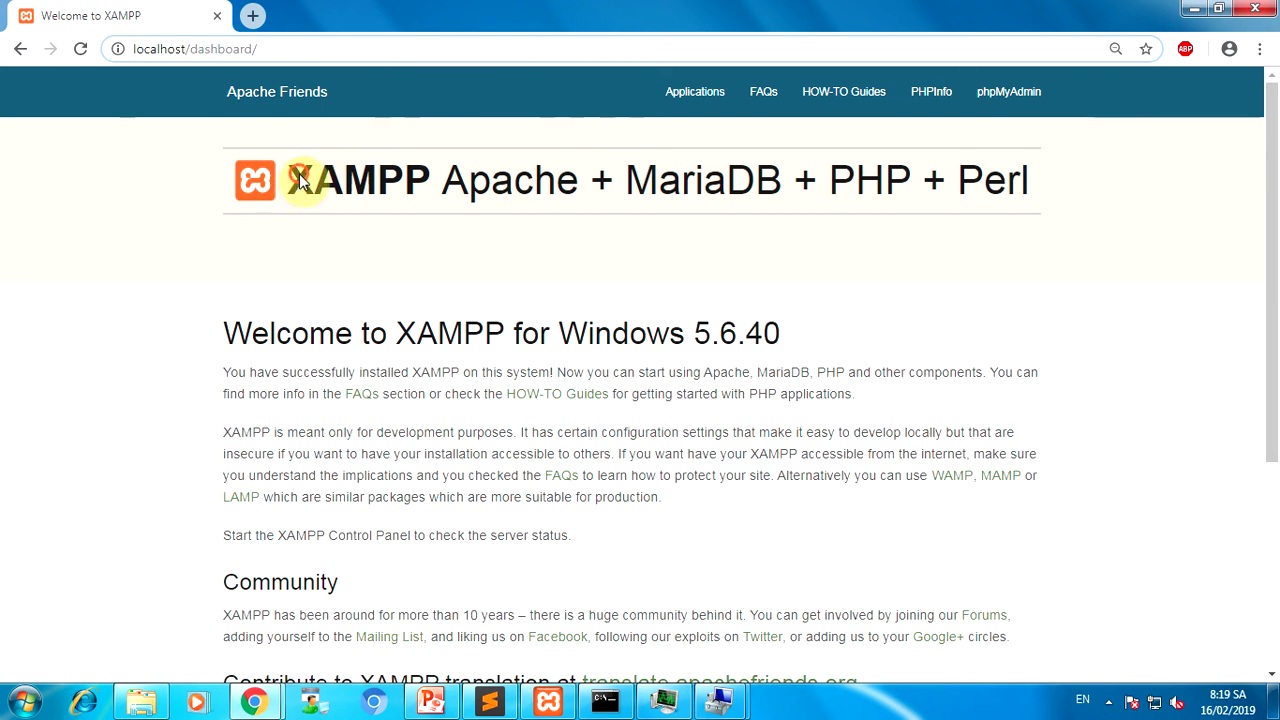
drag(290, 180, 803, 528)
click(809, 480)
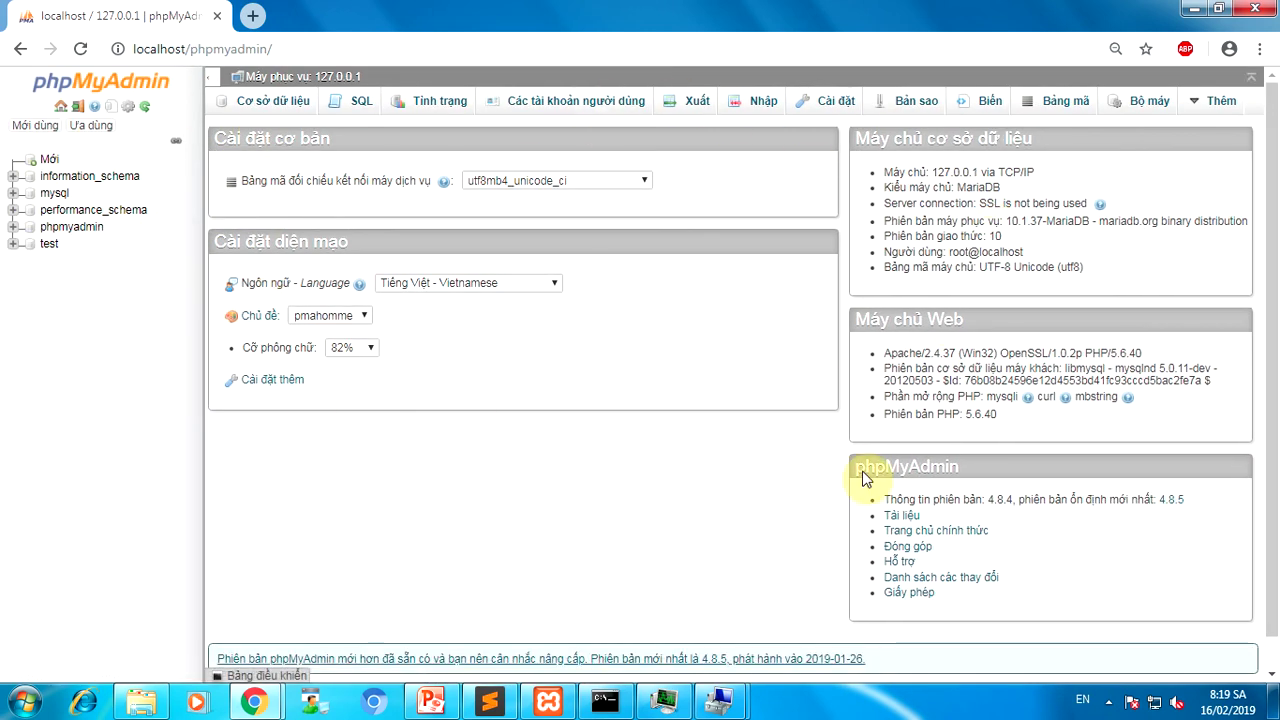
click(17, 50)
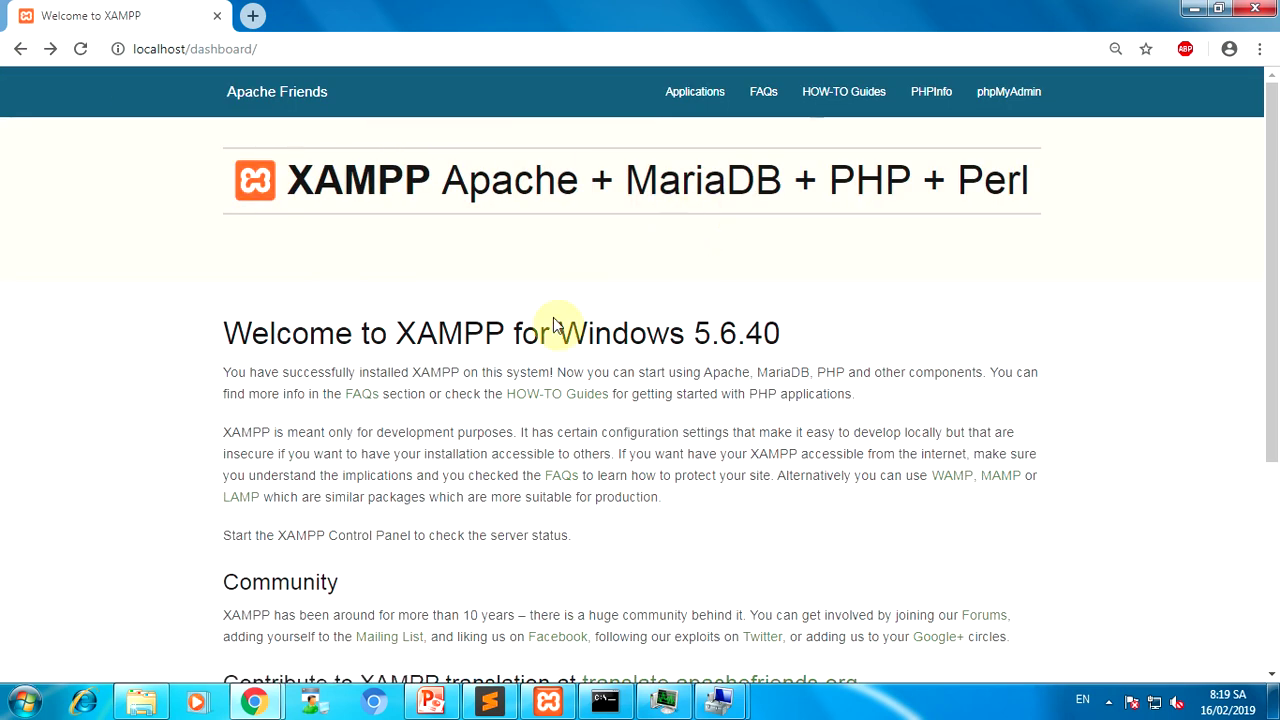
Step: Switch to Windows Explorer and open the htdocs folder inside C:\xampp
click(145, 703)
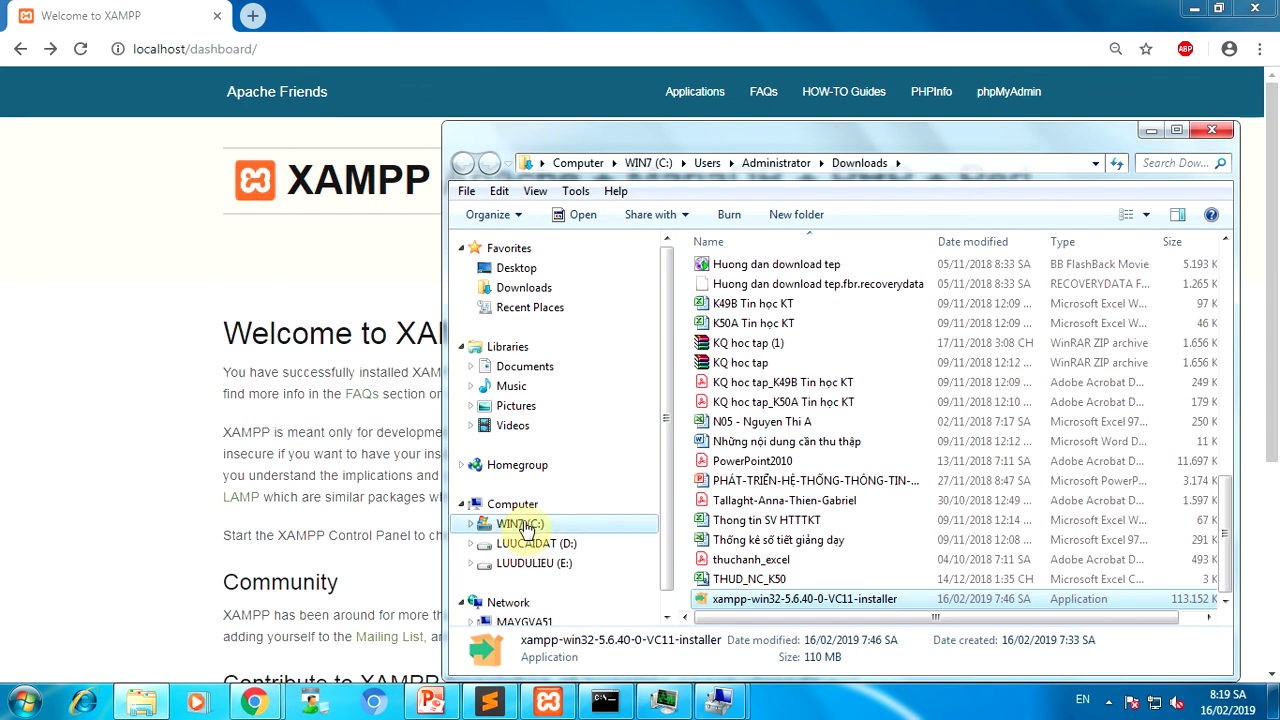
click(522, 527)
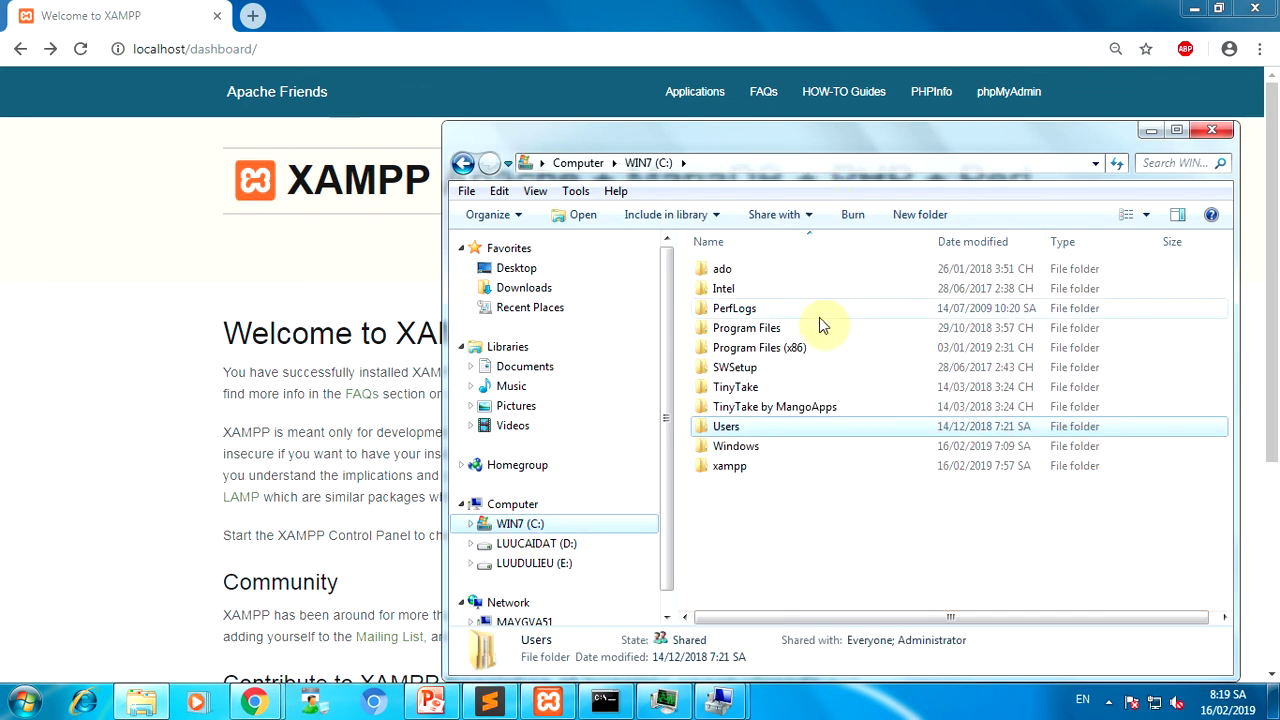
double_click(737, 466)
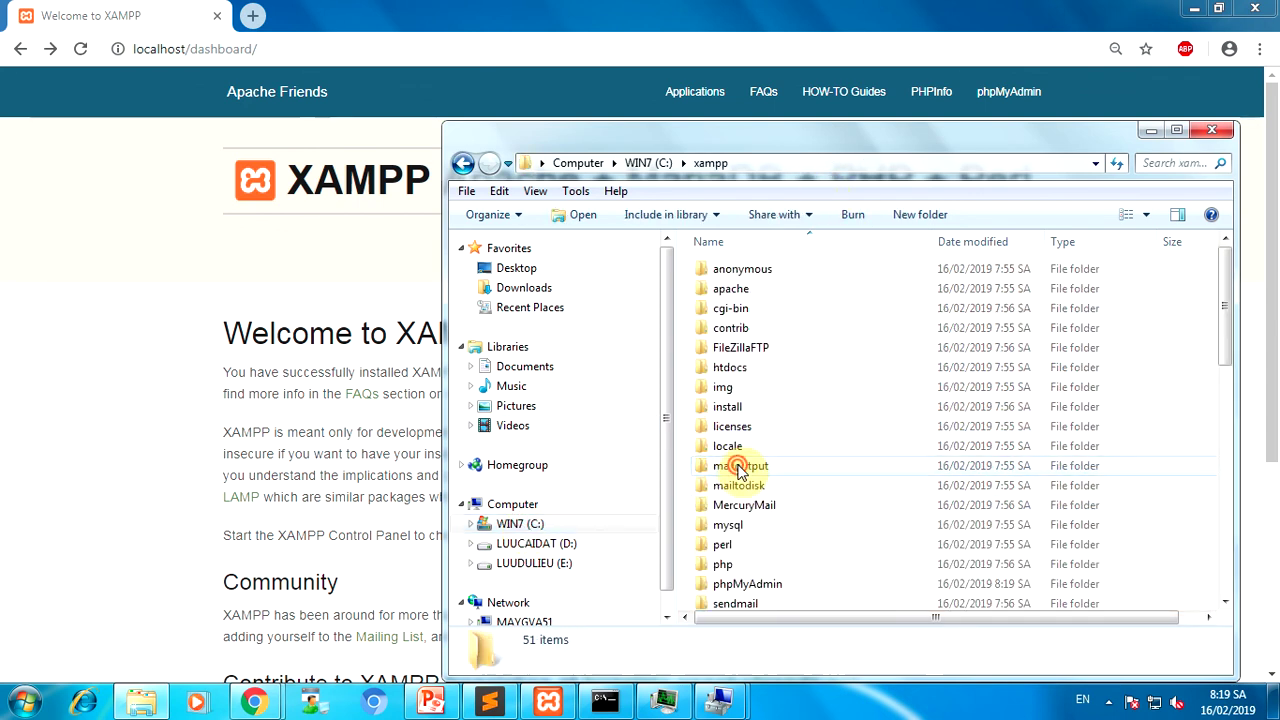
double_click(730, 367)
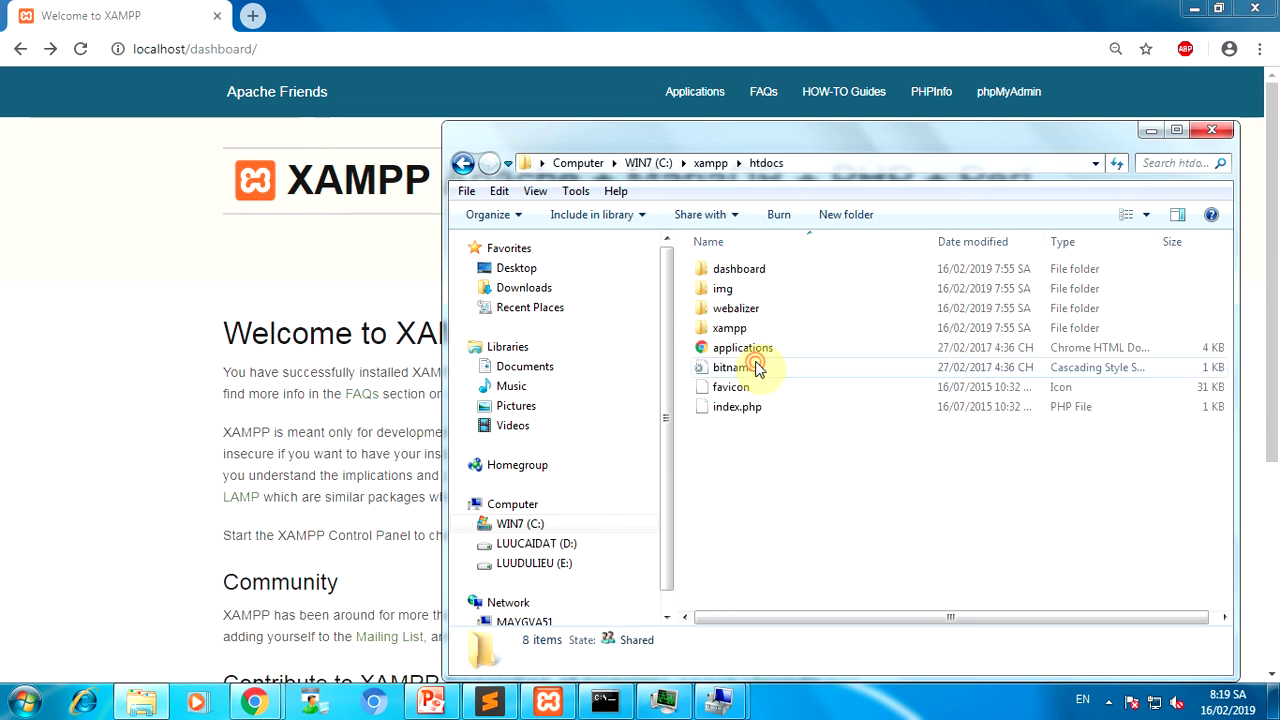